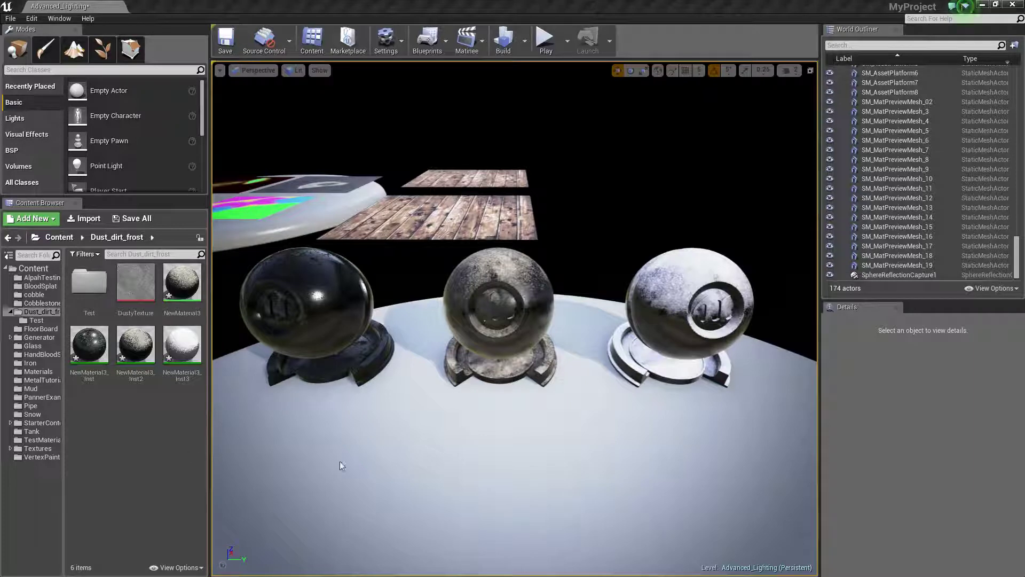
# Examine the dust, dirt and frost materials on the preview spheres, and the blank preview meshes beside them in the level
pyautogui.press('w')
pyautogui.moveTo(454, 453)
pyautogui.mouseDown(button='right')
pyautogui.moveTo(453, 507)
pyautogui.moveTo(453, 449)
pyautogui.mouseUp(button='right')
pyautogui.moveTo(455, 389); pyautogui.dragTo(455, 357)
pyautogui.press('d')
pyautogui.moveTo(431, 250)
pyautogui.mouseDown(button='right')
pyautogui.moveTo(599, 251)
pyautogui.moveTo(422, 244)
pyautogui.mouseUp(button='right')
pyautogui.press('a')
pyautogui.press('w')
pyautogui.moveTo(436, 247); pyautogui.dragTo(459, 268)
pyautogui.moveTo(457, 263)
pyautogui.mouseDown(button='right')
pyautogui.moveTo(459, 406)
pyautogui.moveTo(481, 267)
pyautogui.moveTo(439, 224)
pyautogui.moveTo(609, 228)
pyautogui.moveTo(650, 243)
pyautogui.moveTo(649, 374)
pyautogui.moveTo(630, 267)
pyautogui.moveTo(597, 238)
pyautogui.moveTo(538, 257)
pyautogui.moveTo(224, 256)
pyautogui.moveTo(455, 268)
pyautogui.mouseUp(button='right')
pyautogui.press('w')
pyautogui.press('d')
pyautogui.press('d')
pyautogui.press('s')
pyautogui.press('a')
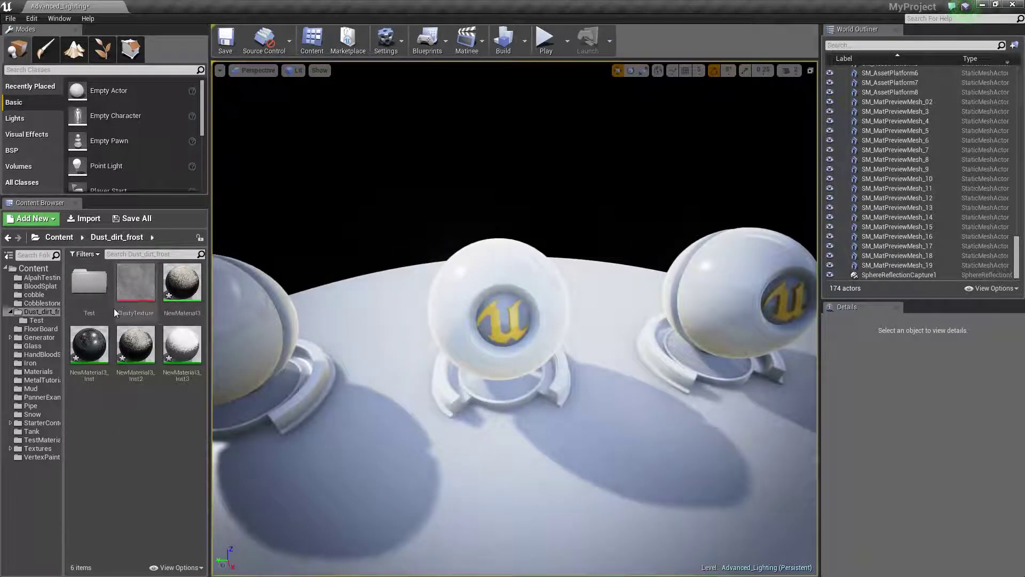
pyautogui.moveTo(123, 296)
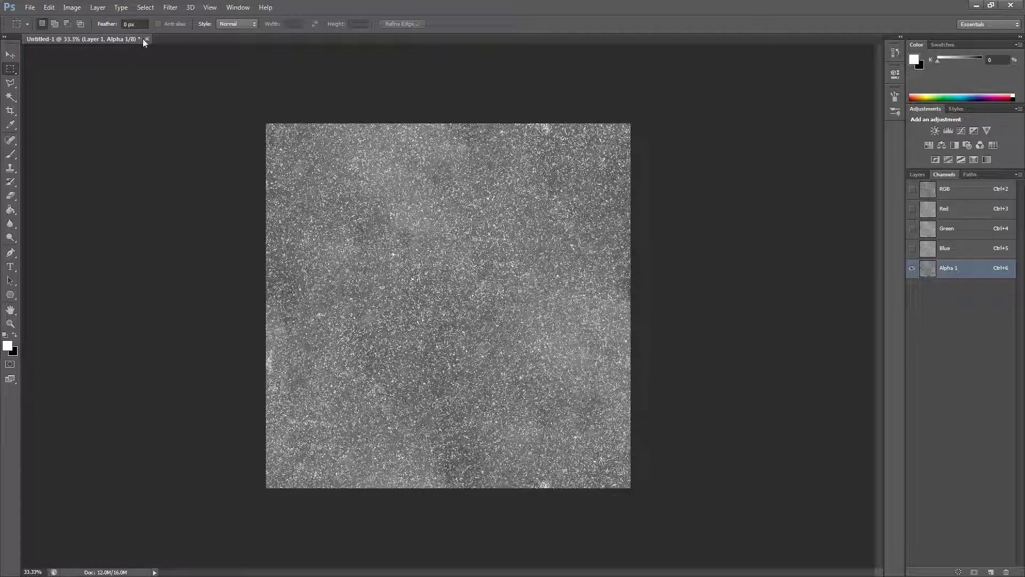
# Close the open texture document without saving and create a new 2048 x 2048 pixel grayscale document with a transparent background
pyautogui.click(146, 39)
pyautogui.click(510, 247)
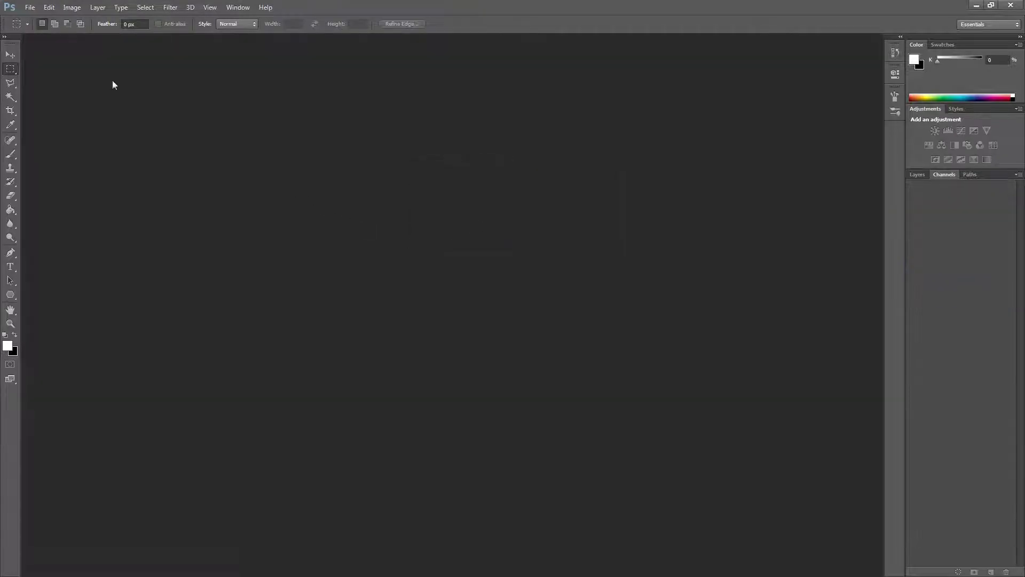
pyautogui.click(29, 7)
pyautogui.click(37, 19)
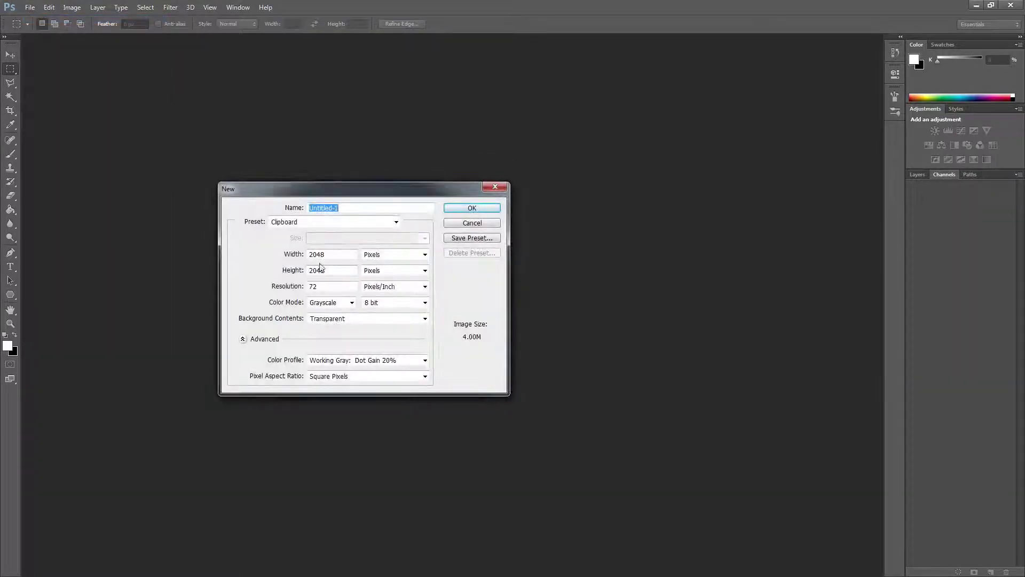
pyautogui.doubleClick(334, 272)
pyautogui.click(472, 208)
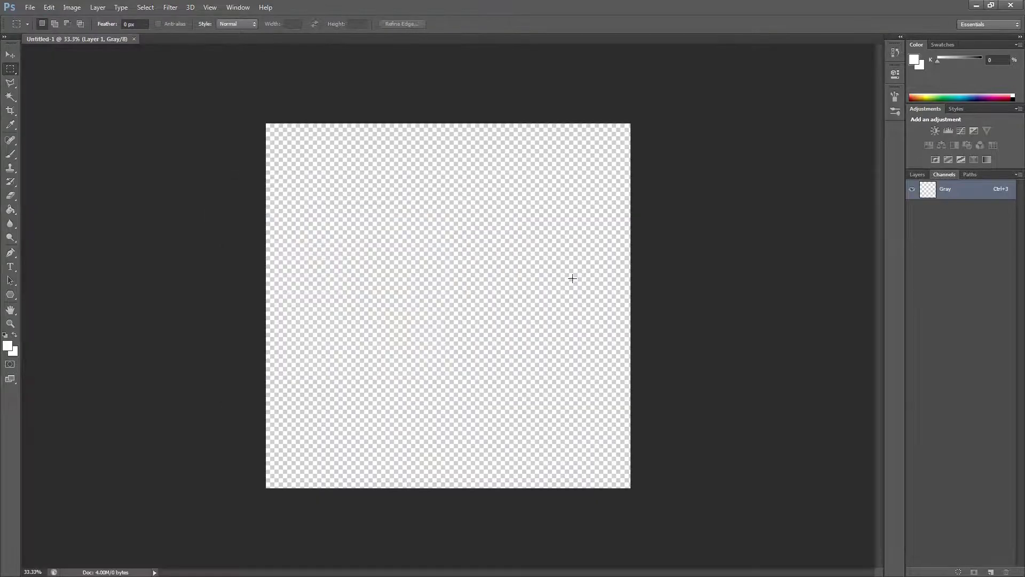
# Paste the copied noise texture into the new document and convert the image to RGB Color mode
pyautogui.hotkey('ctrl', 'v')
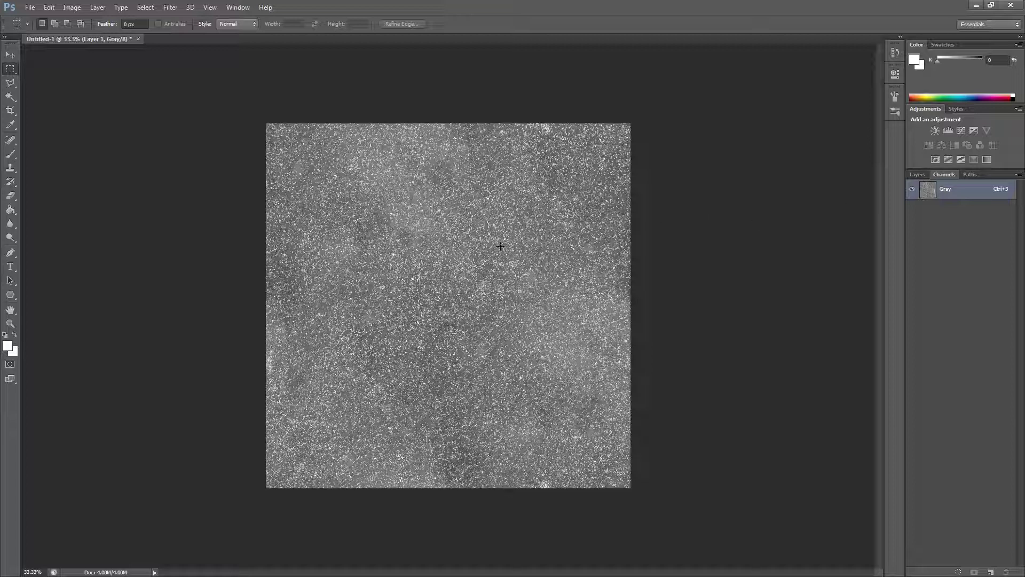
pyautogui.click(72, 7)
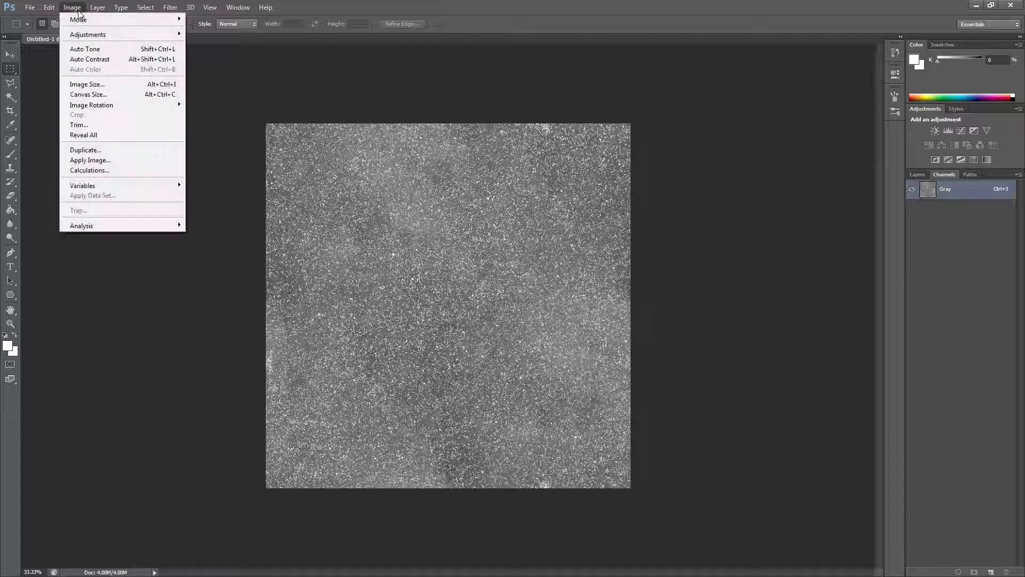
pyautogui.moveTo(92, 24)
pyautogui.click(223, 60)
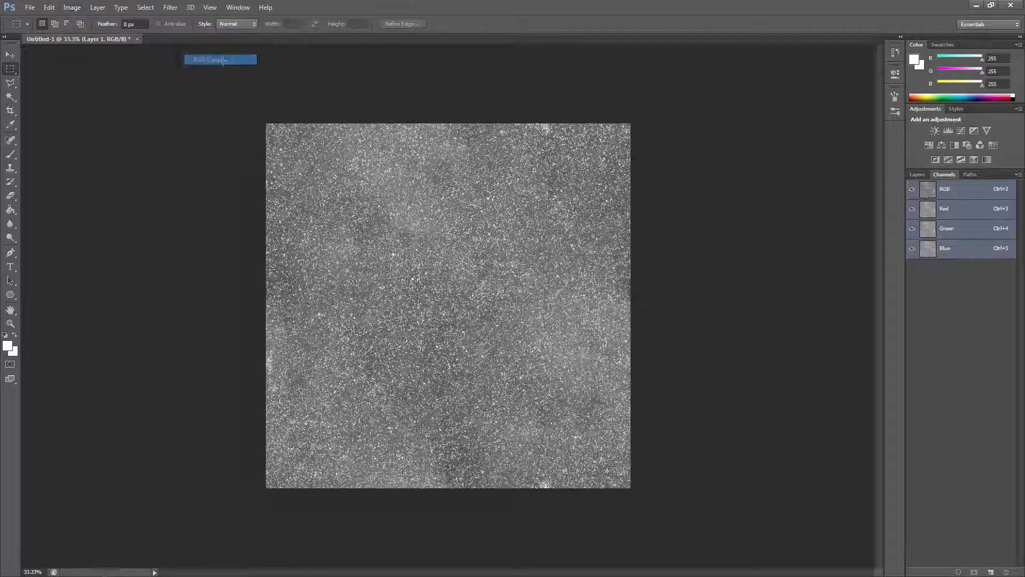
# Add a new alpha channel to the texture document
pyautogui.click(918, 174)
pyautogui.click(942, 175)
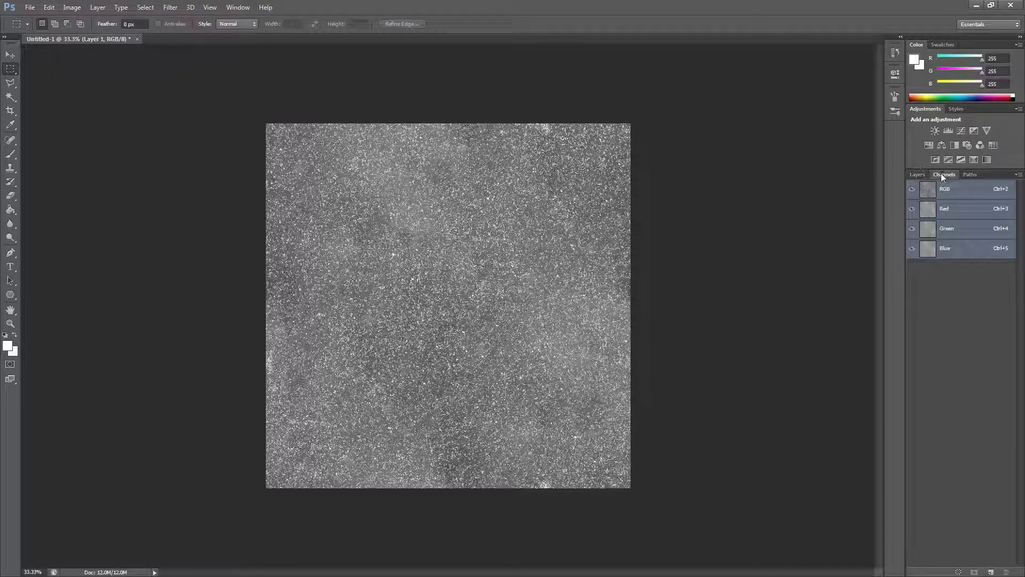
pyautogui.click(991, 571)
# Try to select the whole canvas and transfer the texture from the RGB channels into the Alpha 1 channel
pyautogui.click(912, 189)
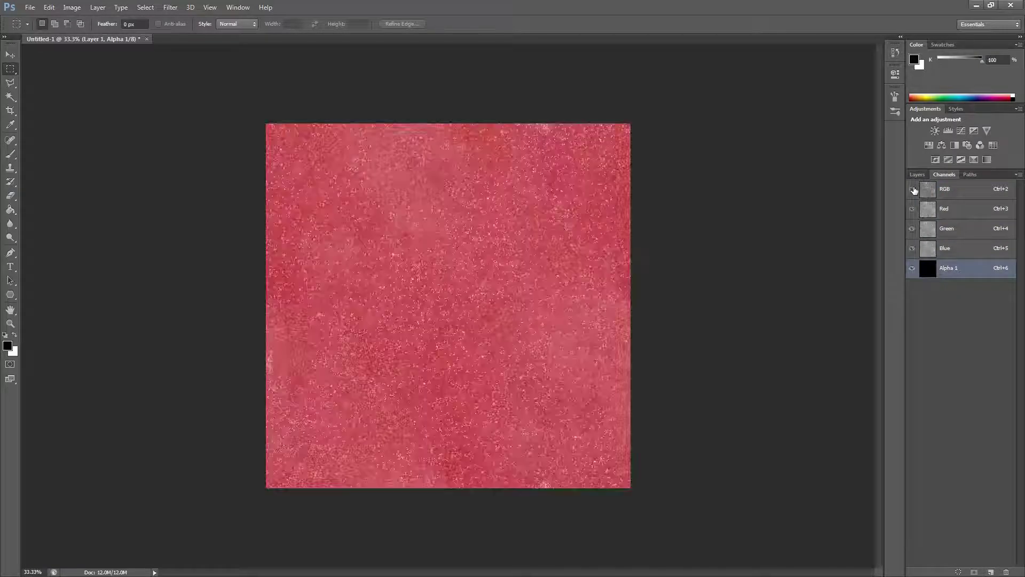
pyautogui.click(909, 268)
pyautogui.moveTo(220, 108); pyautogui.dragTo(689, 529)
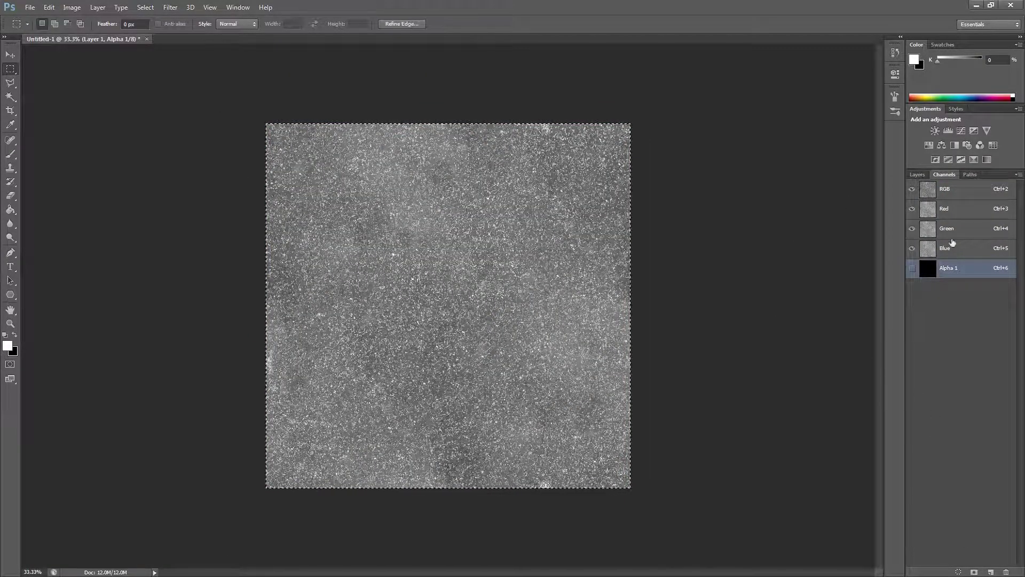
pyautogui.click(912, 268)
pyautogui.press('x')
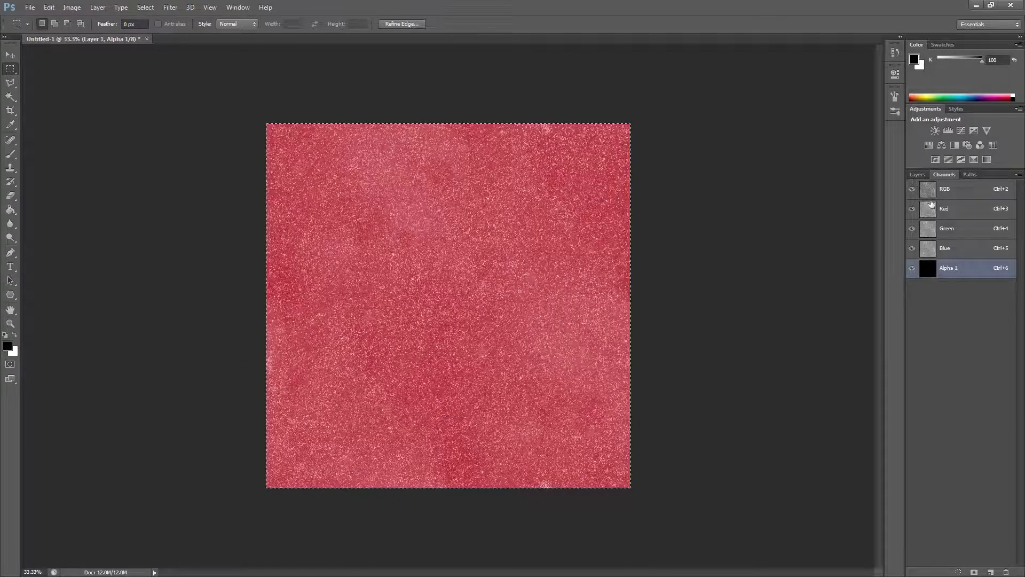
pyautogui.click(924, 195)
pyautogui.click(911, 194)
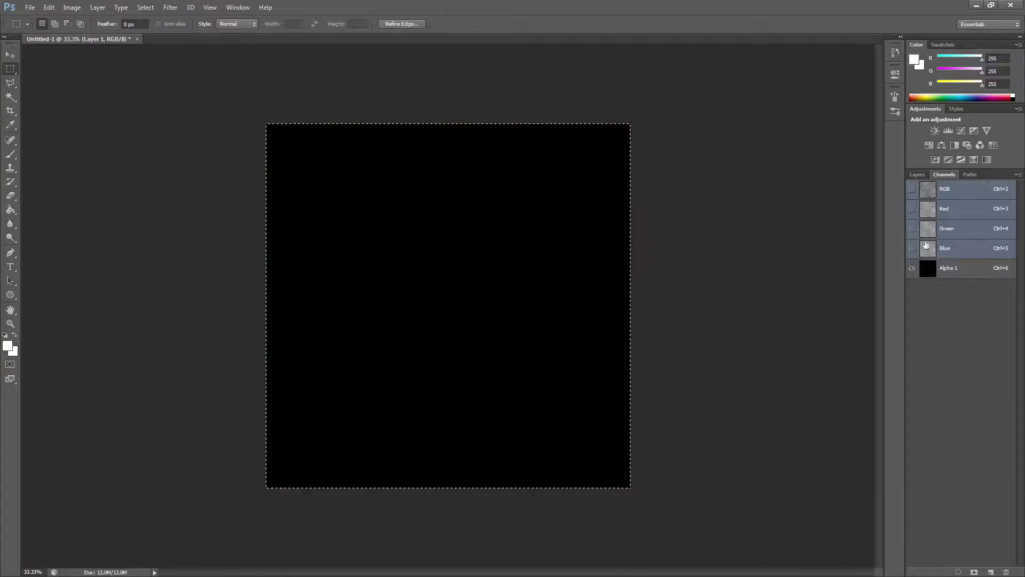
pyautogui.click(961, 269)
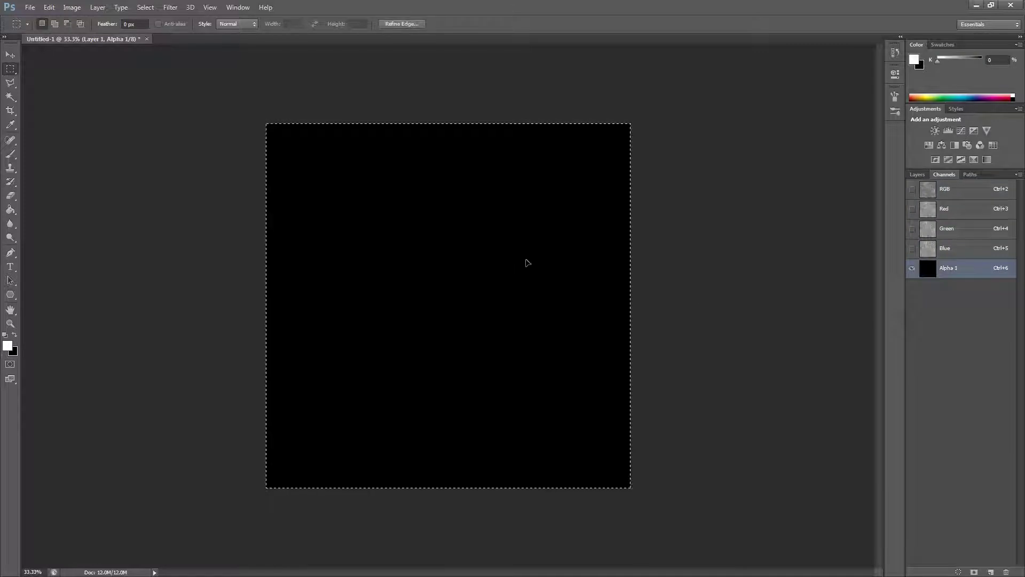
# Select the entire canvas with the RGB composite channel active and the Alpha 1 channel hidden
pyautogui.click(911, 188)
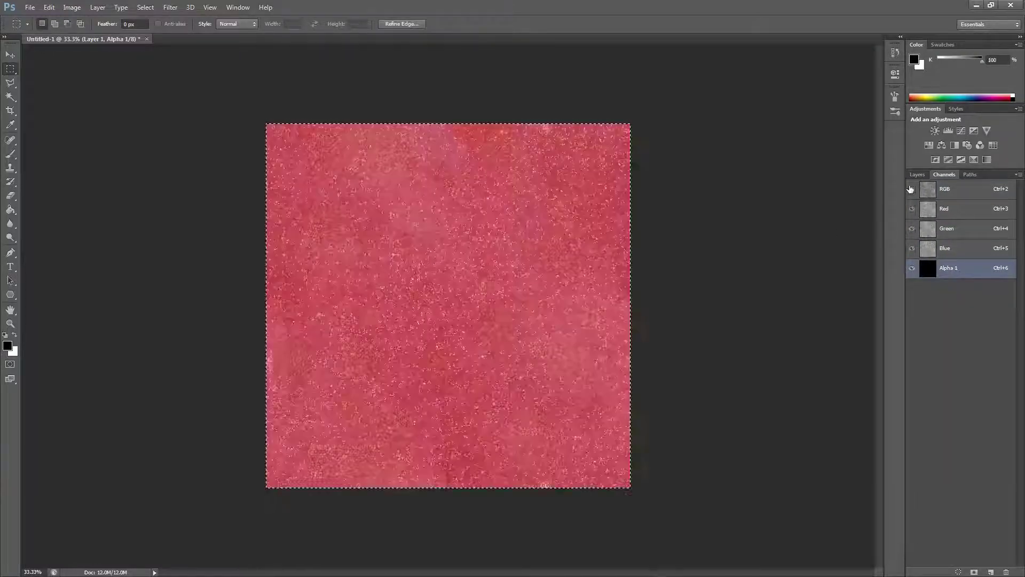
pyautogui.click(911, 268)
pyautogui.moveTo(235, 101); pyautogui.dragTo(800, 508)
pyautogui.click(912, 268)
pyautogui.click(911, 268)
pyautogui.hotkey('ctrl', '2')
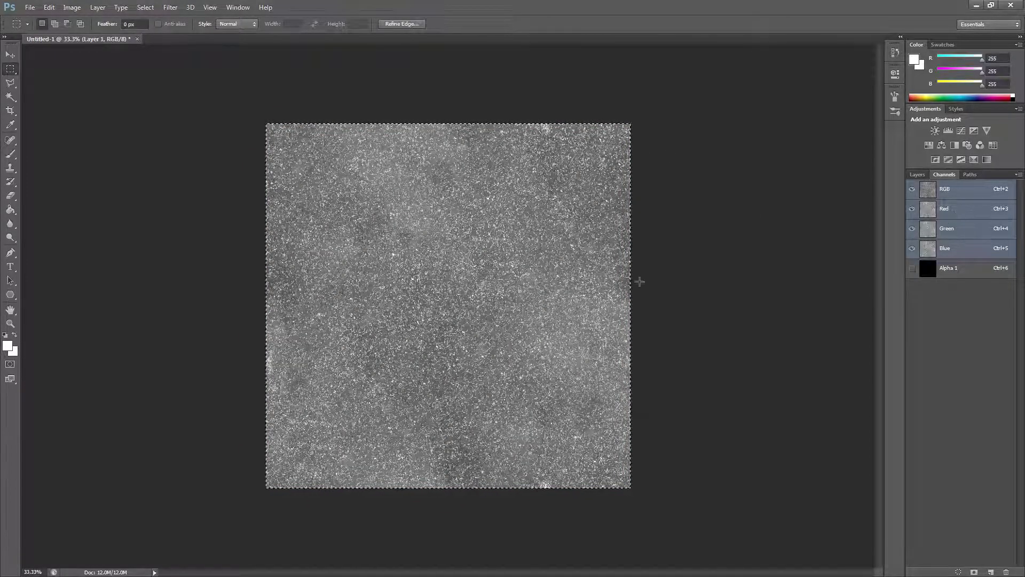
# Copy the selected texture, paste it into the Alpha 1 channel with the RGB channels hidden, and deselect
pyautogui.click(911, 268)
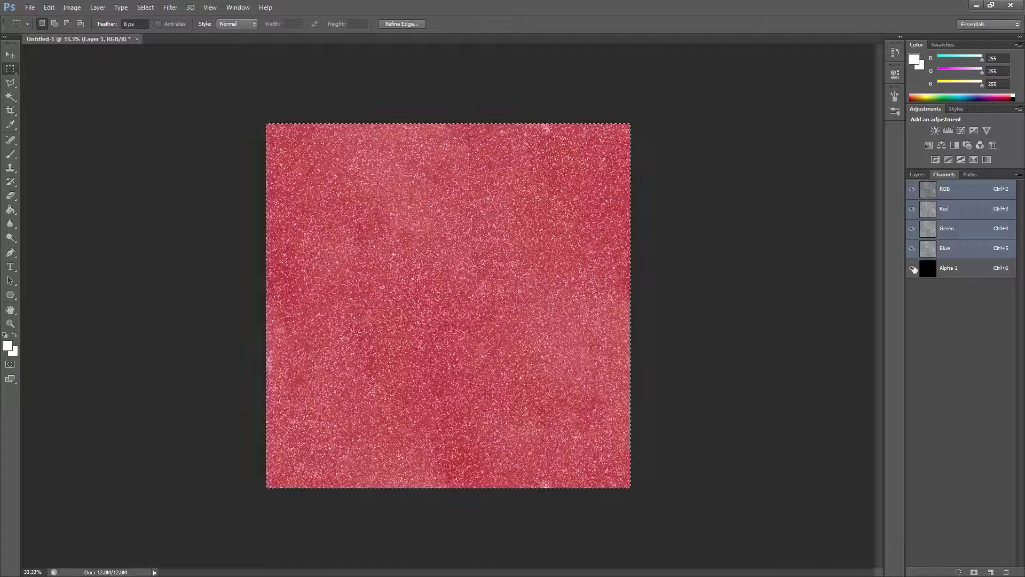
pyautogui.click(912, 189)
pyautogui.hotkey('ctrl', 'j')
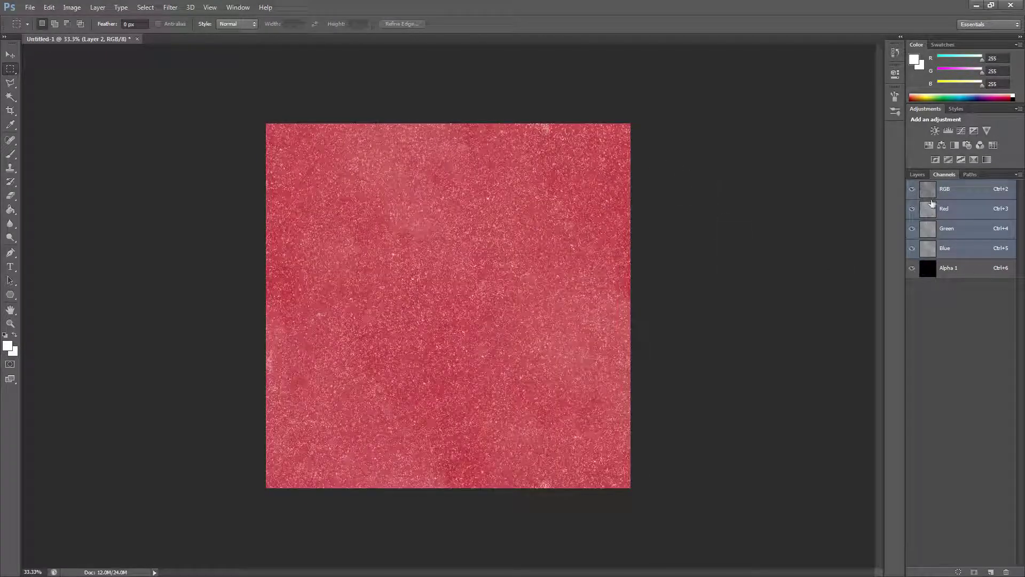
pyautogui.click(913, 190)
pyautogui.click(953, 268)
pyautogui.hotkey('ctrl', 'v')
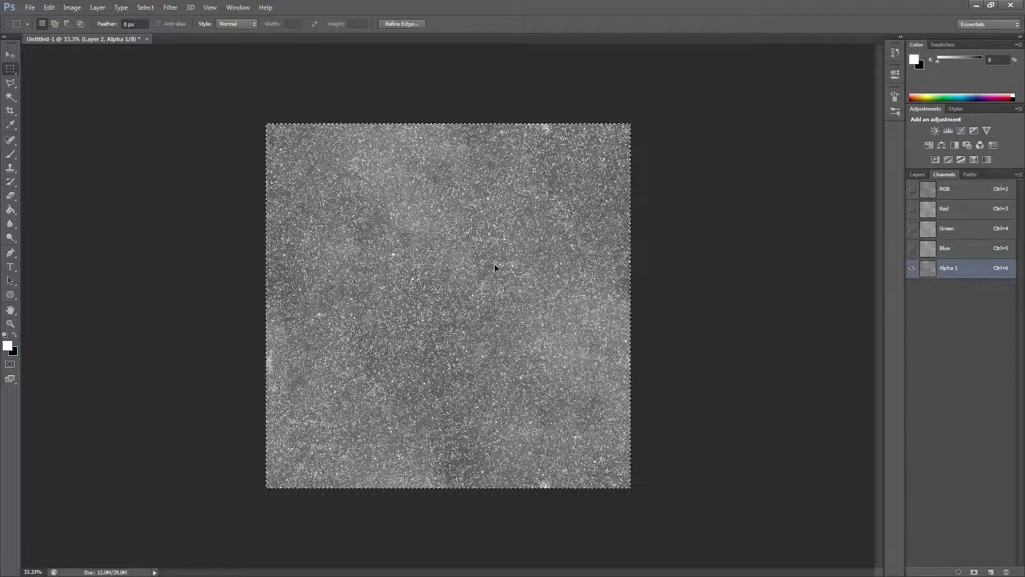
pyautogui.hotkey('ctrl', 'd')
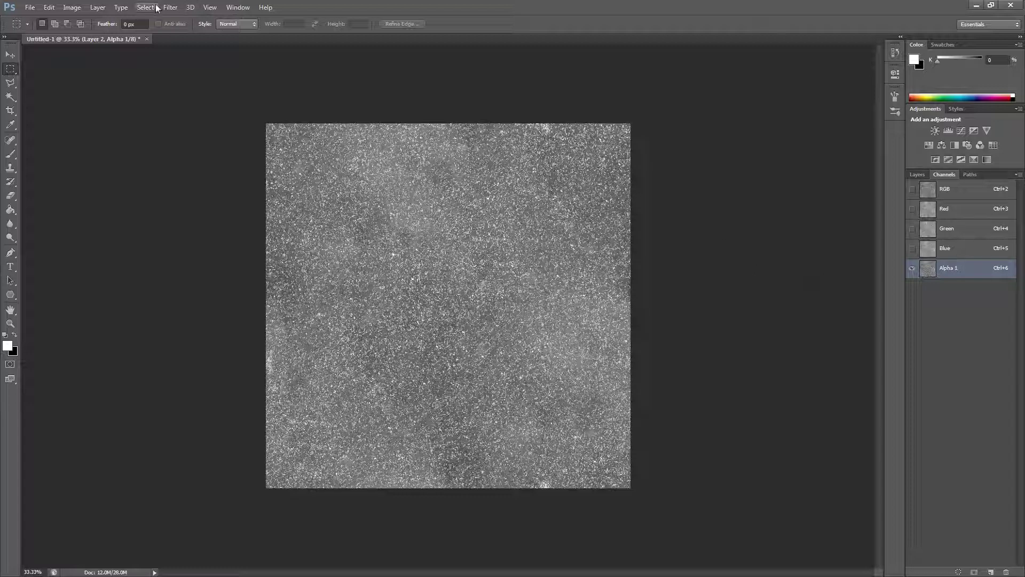
# Save a Targa copy as dust.tga on the Desktop with alpha channels at 32 bits/pixel, replacing the existing file
pyautogui.click(29, 8)
pyautogui.click(48, 135)
pyautogui.click(521, 277)
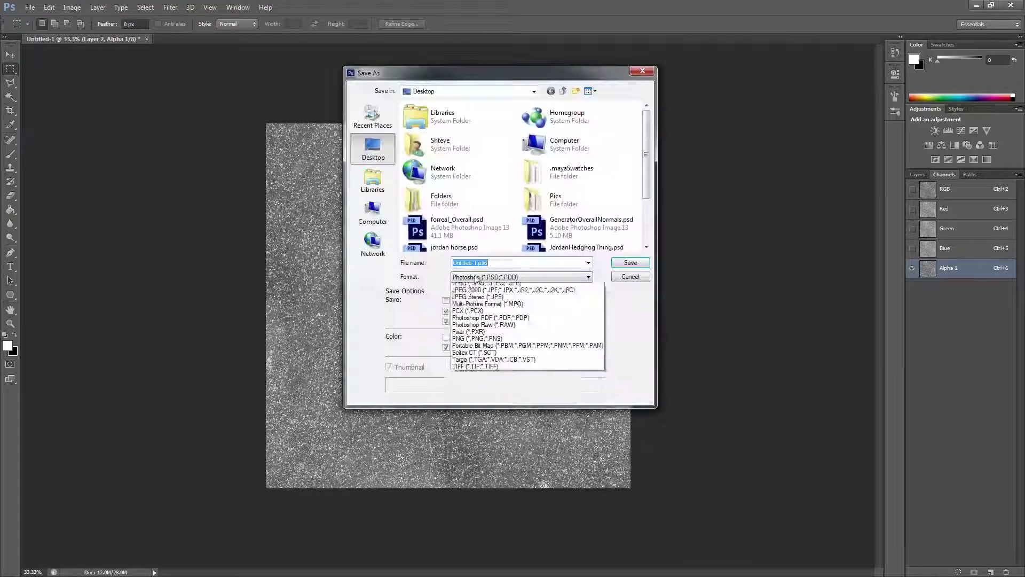
pyautogui.click(467, 425)
pyautogui.click(458, 229)
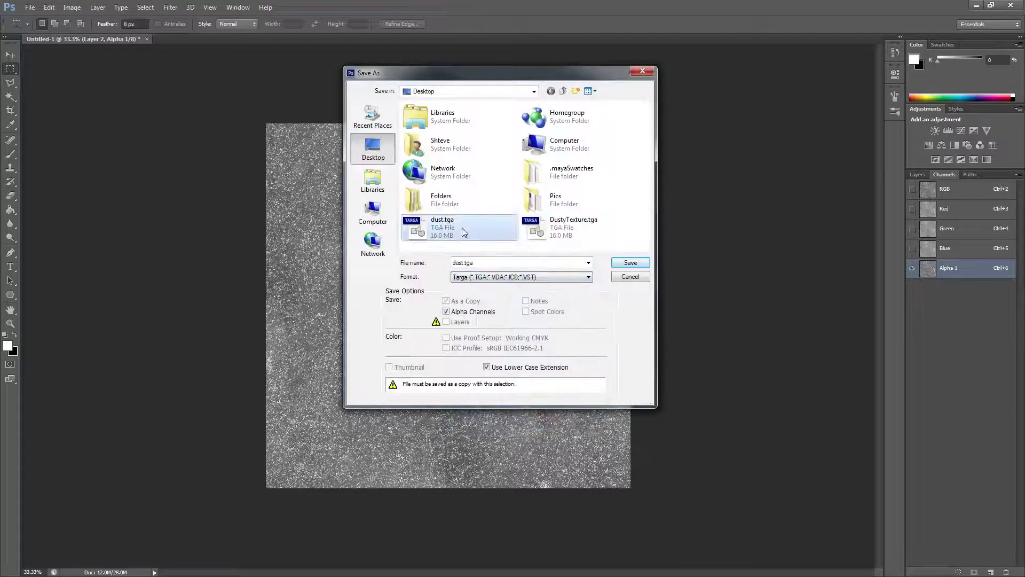
pyautogui.click(630, 263)
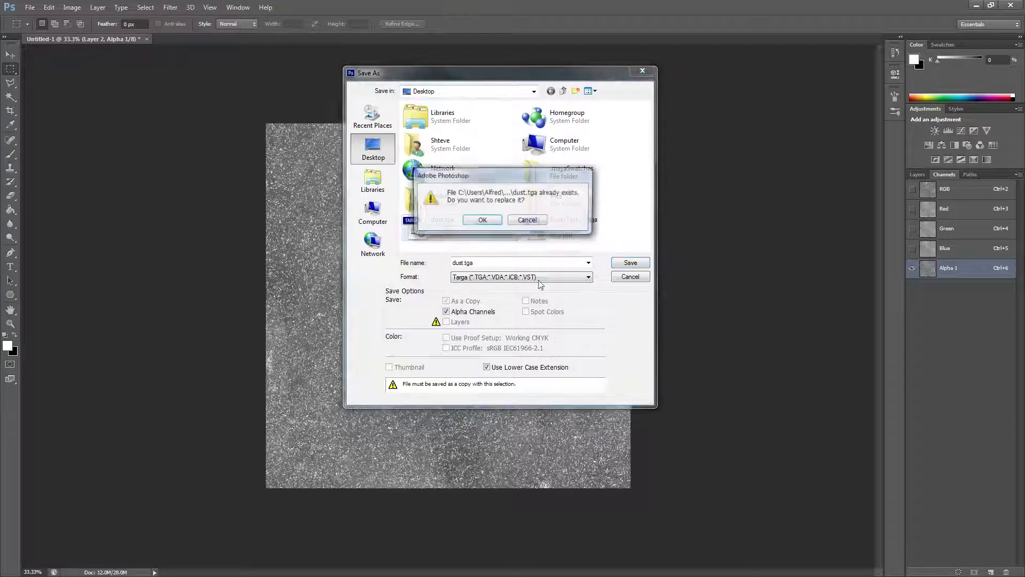
pyautogui.click(521, 220)
pyautogui.click(621, 263)
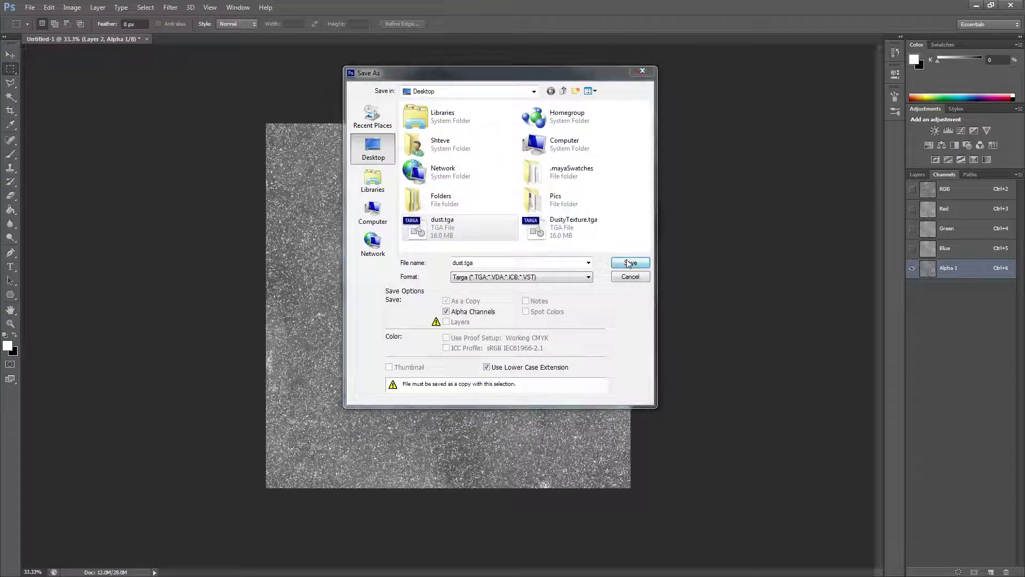
pyautogui.click(471, 221)
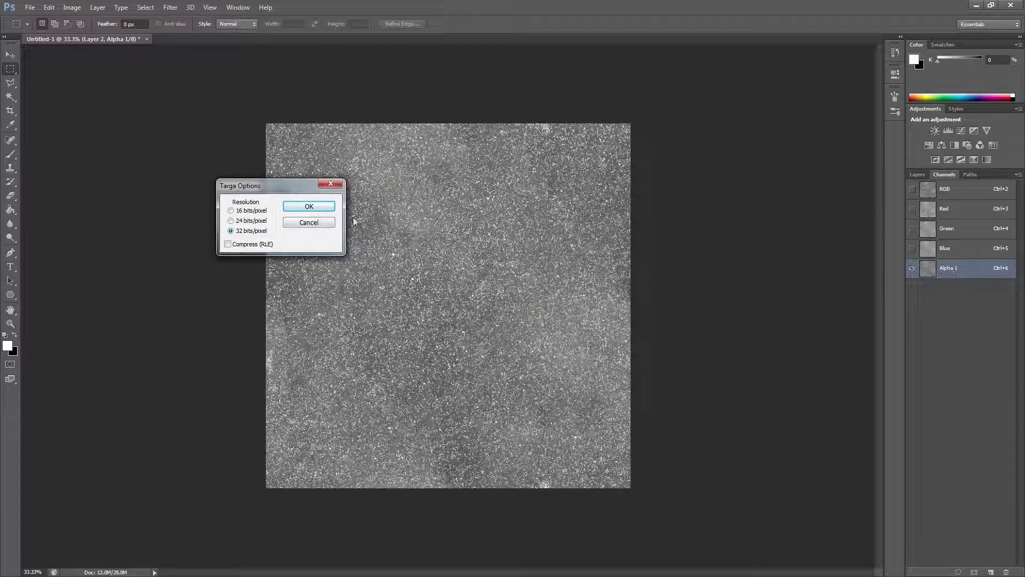
pyautogui.click(320, 213)
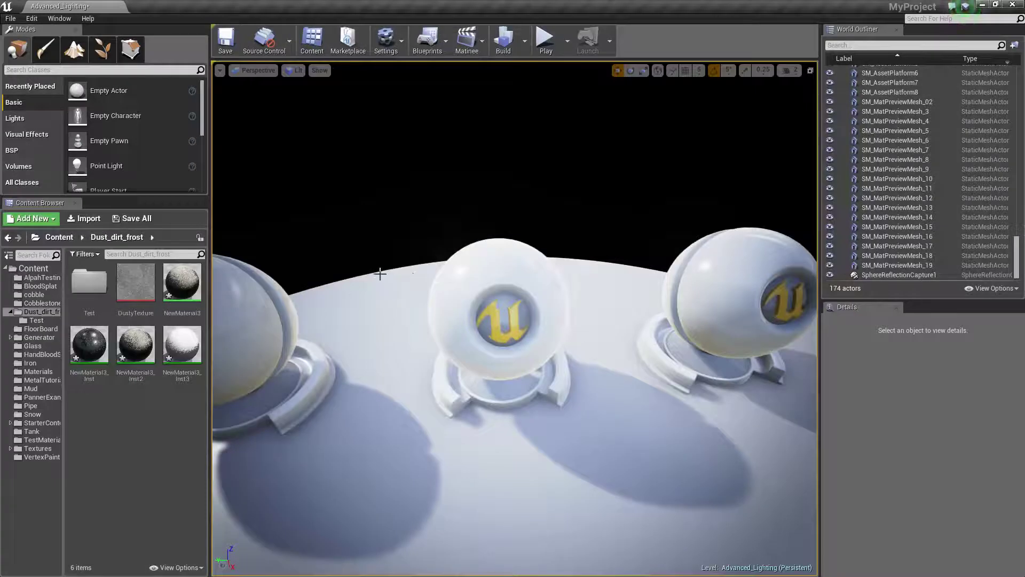
# Switch to Unreal Engine and create a new material with the default name in the Dust_dirt_frost/Test folder
pyautogui.moveTo(136, 282); pyautogui.dragTo(89, 304)
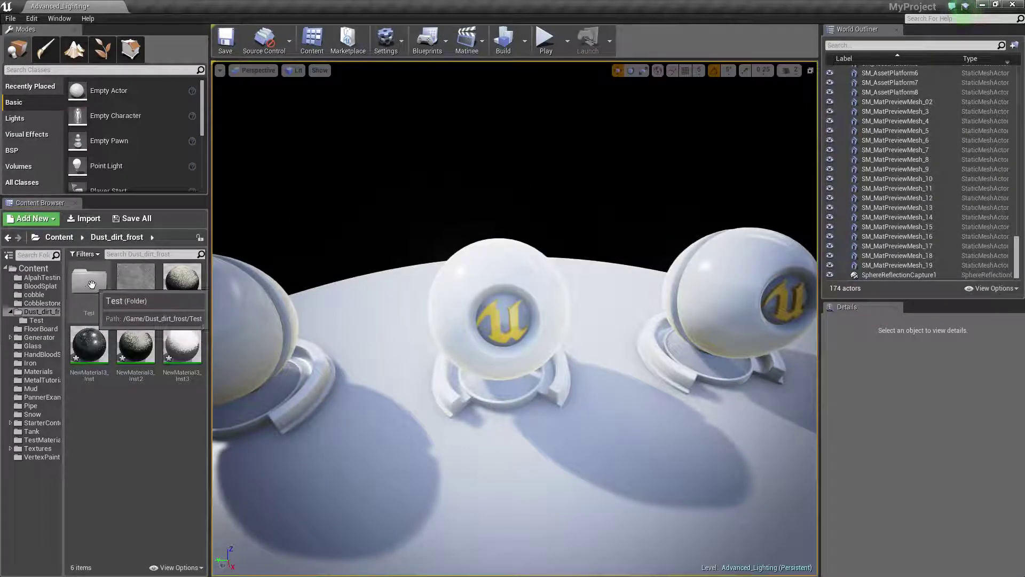
pyautogui.doubleClick(91, 280)
pyautogui.rightClick(135, 313)
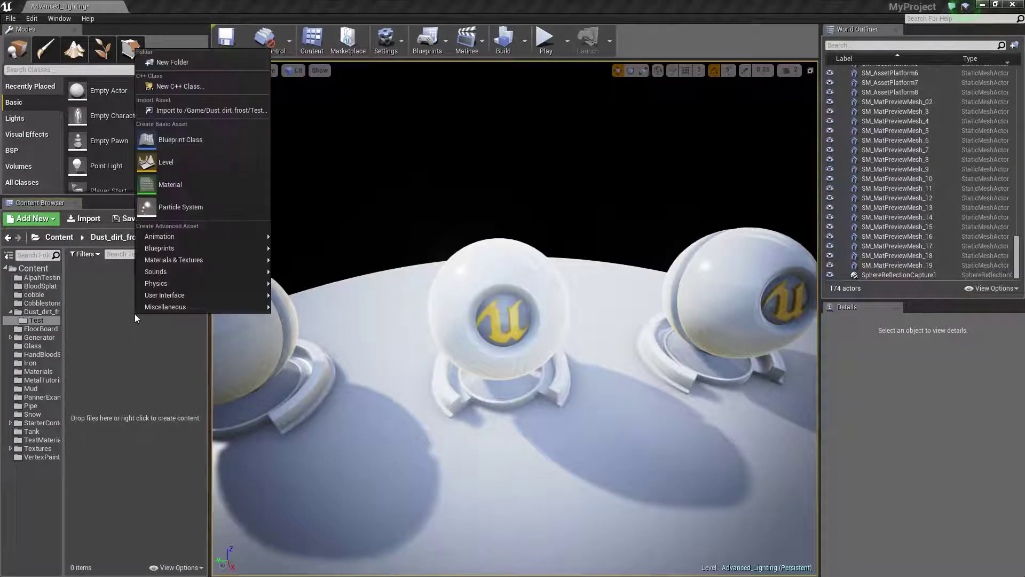
pyautogui.click(167, 184)
pyautogui.press('Return')
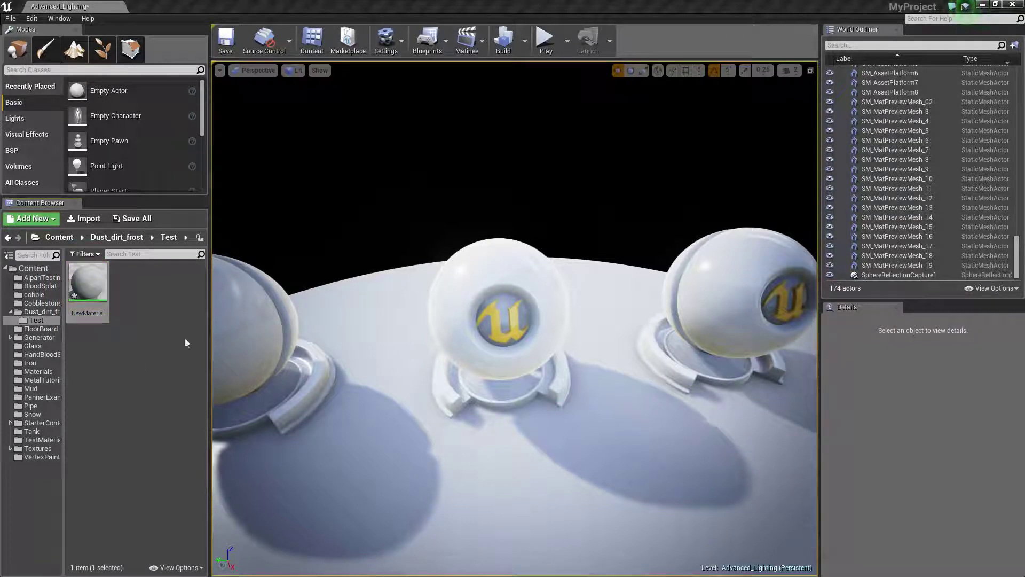
# Import the DustyTexture file into the Test folder and open NewMaterial for editing
pyautogui.moveTo(152, 300); pyautogui.dragTo(151, 330)
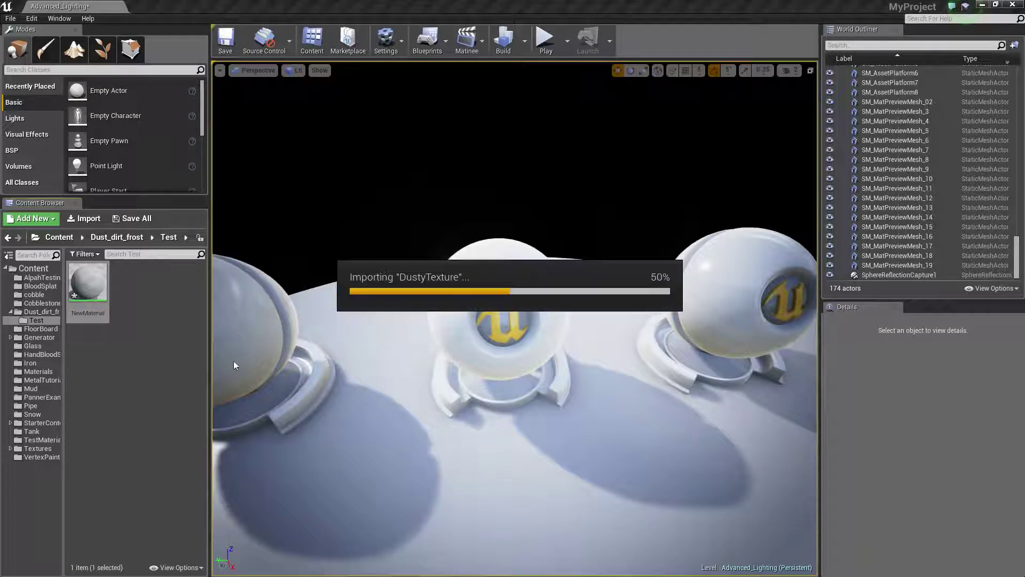
pyautogui.click(152, 370)
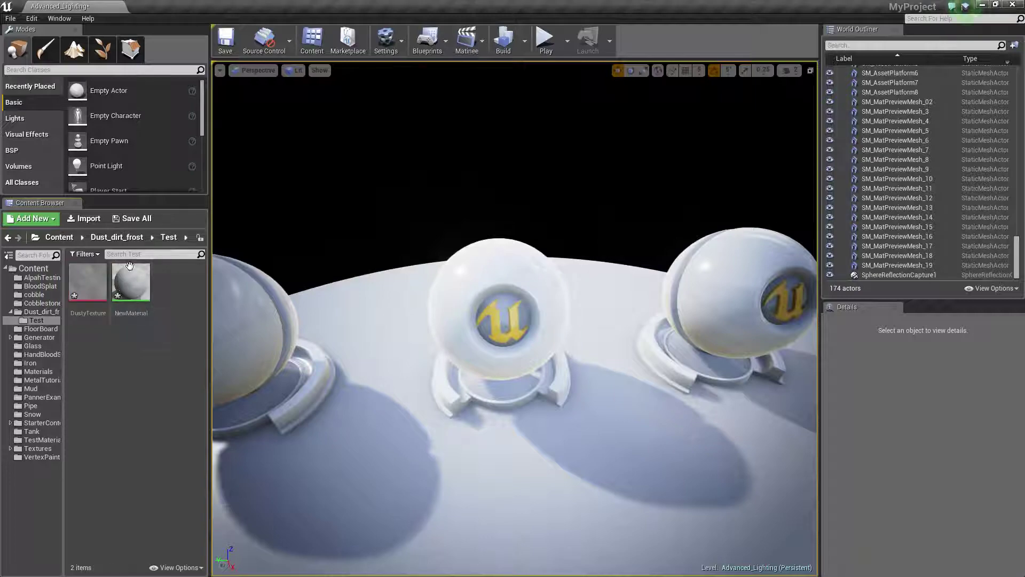
pyautogui.doubleClick(128, 289)
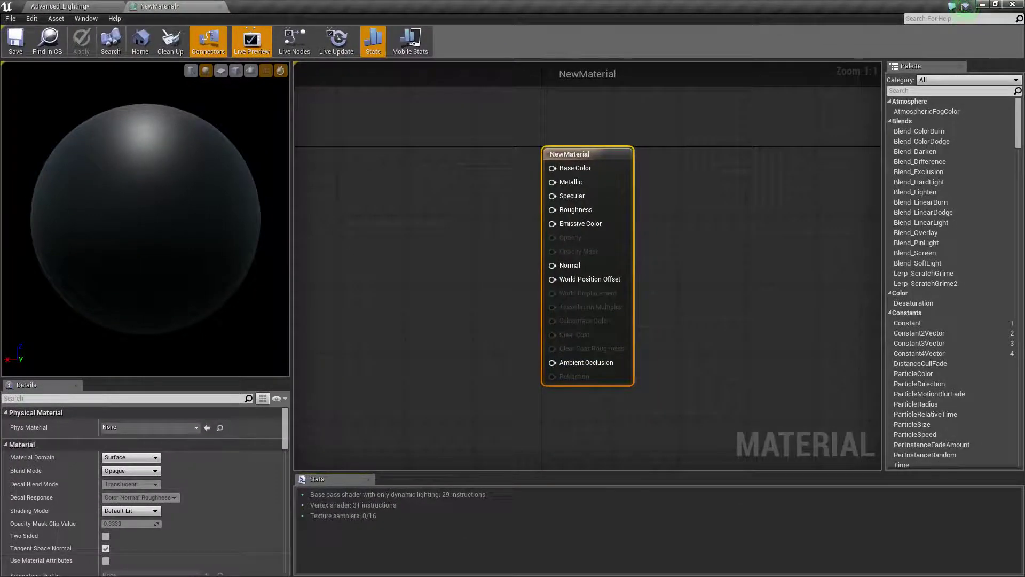
# Return to the level to find the dirt-covered preview sphere and review the full node graph of its NewMaterial3 material
pyautogui.click(60, 6)
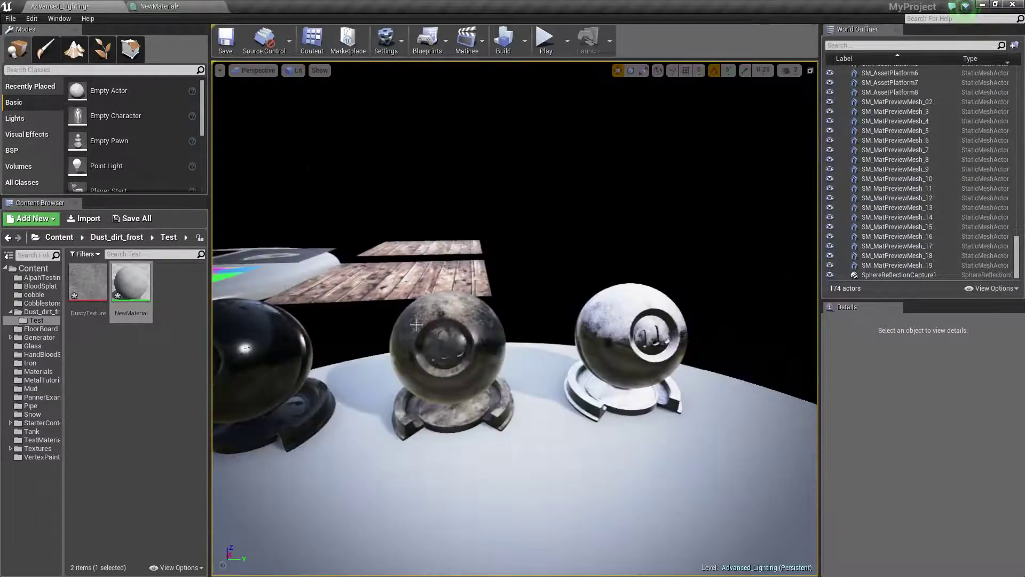
pyautogui.click(448, 347)
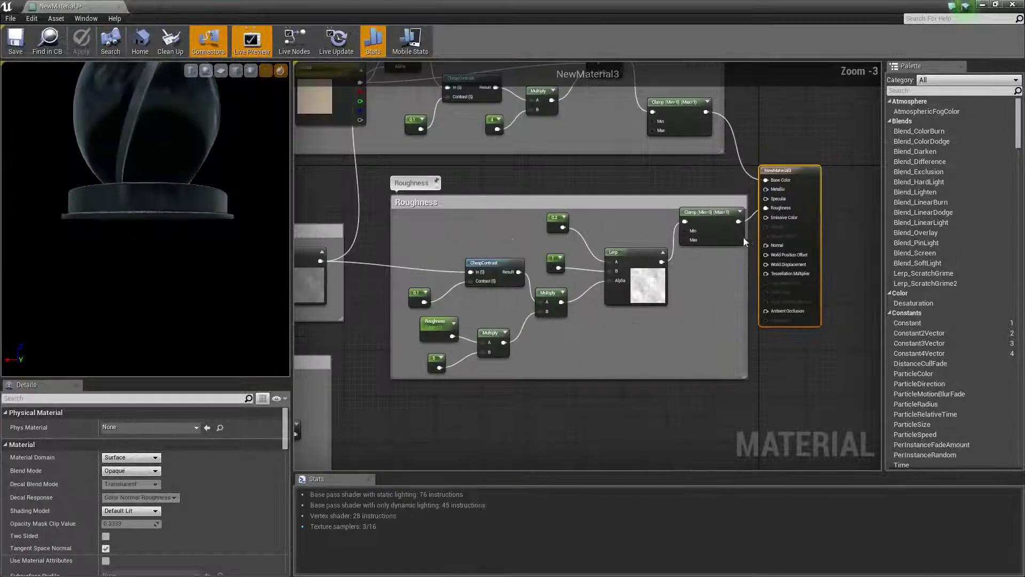
pyautogui.scroll(-3, 743, 237)
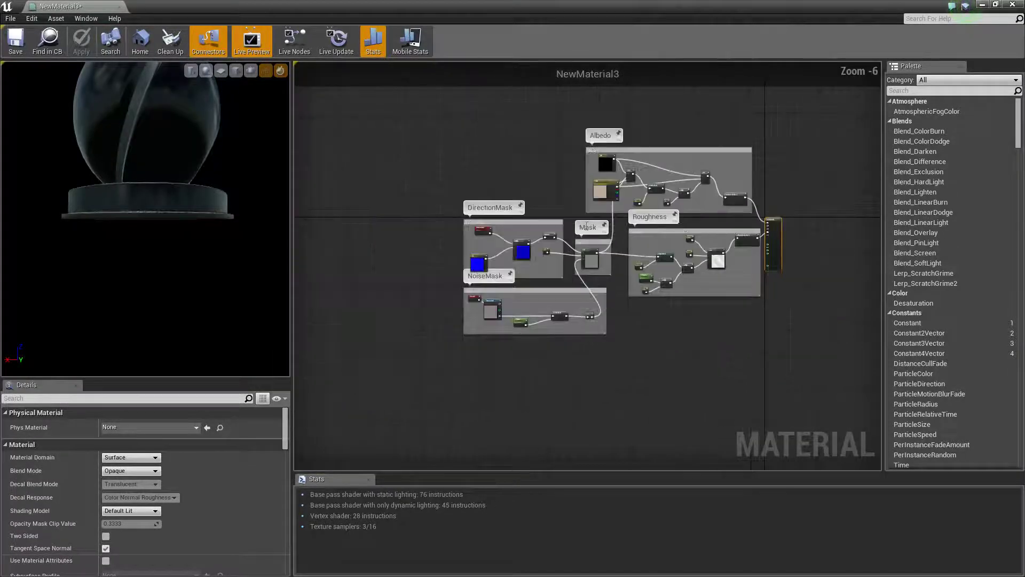
# Review the DirectionMask, NoiseMask, Mask, Albedo and Roughness comment groups in the NewMaterial3 graph
pyautogui.scroll(1, 515, 185)
pyautogui.moveTo(383, 160); pyautogui.dragTo(568, 340)
pyautogui.moveTo(381, 332); pyautogui.dragTo(615, 437)
pyautogui.moveTo(563, 261); pyautogui.dragTo(637, 316)
pyautogui.click(737, 238)
pyautogui.click(703, 254)
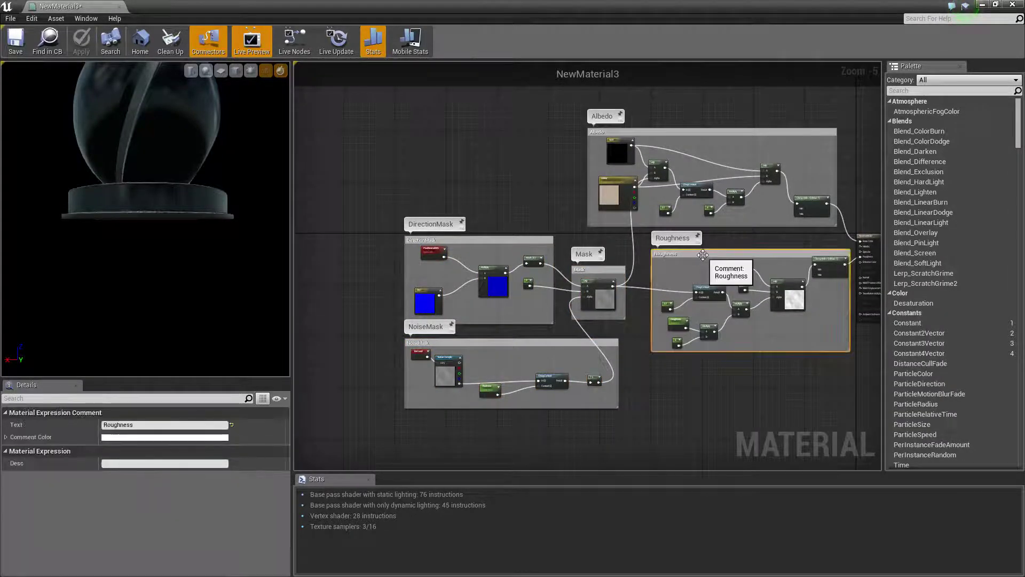
pyautogui.moveTo(365, 204); pyautogui.dragTo(557, 332)
# Inspect the dust coverage on the NewMaterial3 preview mesh from several angles and distances, alongside the DirectionMask nodes
pyautogui.moveTo(144, 164); pyautogui.dragTo(162, 169)
pyautogui.scroll(-3, 159, 163)
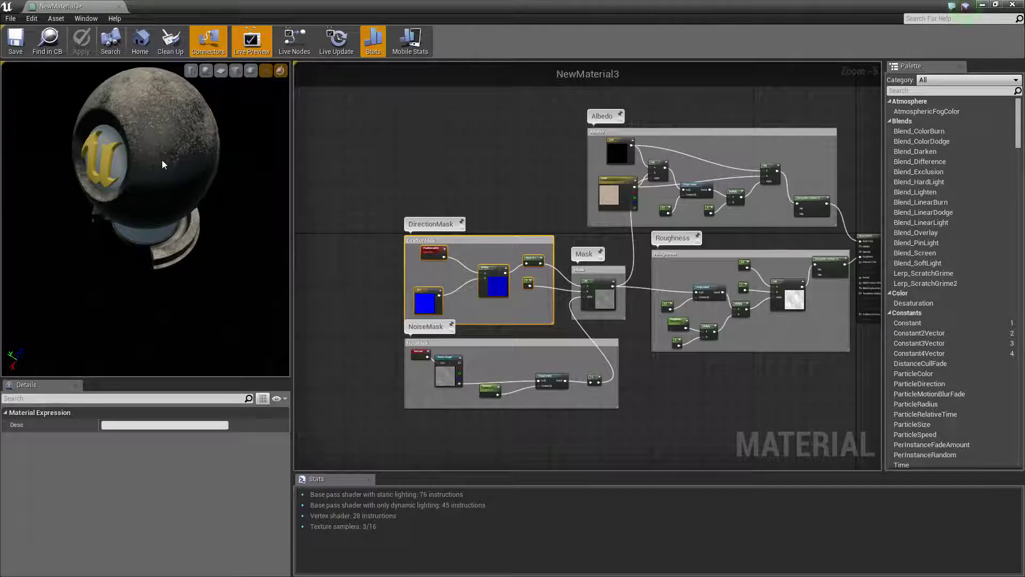
pyautogui.scroll(2, 475, 312)
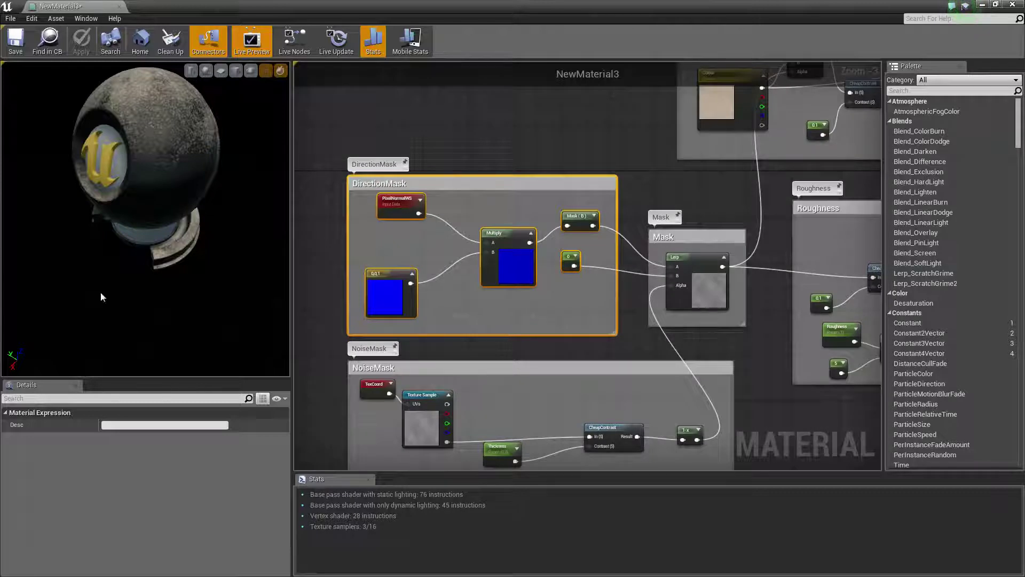
pyautogui.moveTo(192, 181); pyautogui.dragTo(175, 206, button='right')
pyautogui.moveTo(175, 206)
pyautogui.mouseDown()
pyautogui.moveTo(195, 176)
pyautogui.moveTo(171, 176)
pyautogui.moveTo(176, 195)
pyautogui.mouseUp()
pyautogui.moveTo(176, 195); pyautogui.dragTo(197, 189, button='right')
pyautogui.moveTo(164, 194); pyautogui.dragTo(134, 187)
pyautogui.moveTo(211, 228); pyautogui.dragTo(170, 219)
pyautogui.moveTo(182, 280); pyautogui.dragTo(203, 267, button='right')
pyautogui.moveTo(181, 280); pyautogui.dragTo(250, 291)
pyautogui.moveTo(161, 218); pyautogui.dragTo(139, 246, button='right')
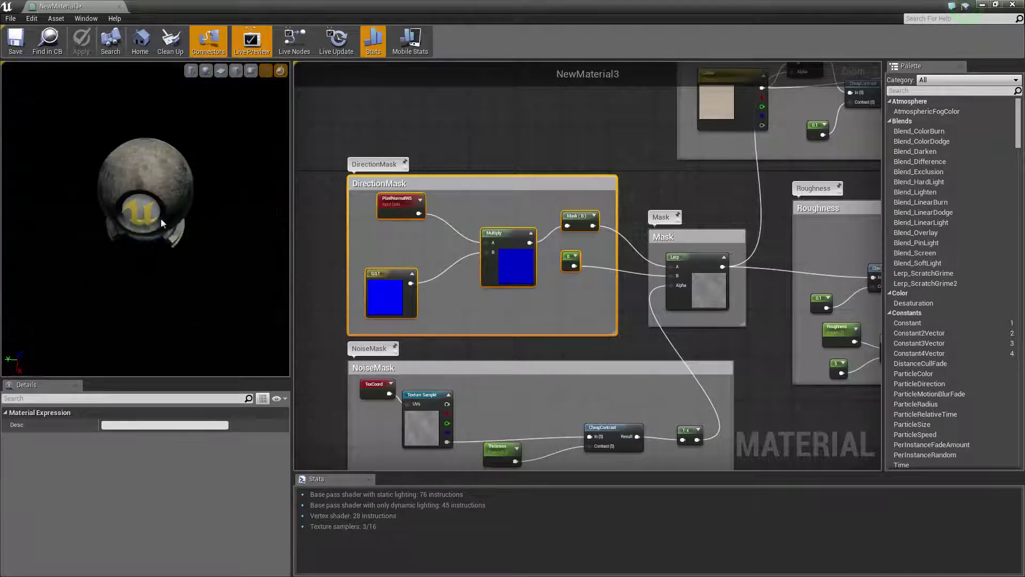
pyautogui.moveTo(139, 174); pyautogui.dragTo(281, 235, button='right')
# Return to the level, assign NewMaterial to the white preview mesh SM_MatPreviewMesh_17 and frame that mesh
pyautogui.moveTo(618, 327); pyautogui.dragTo(540, 260, button='right')
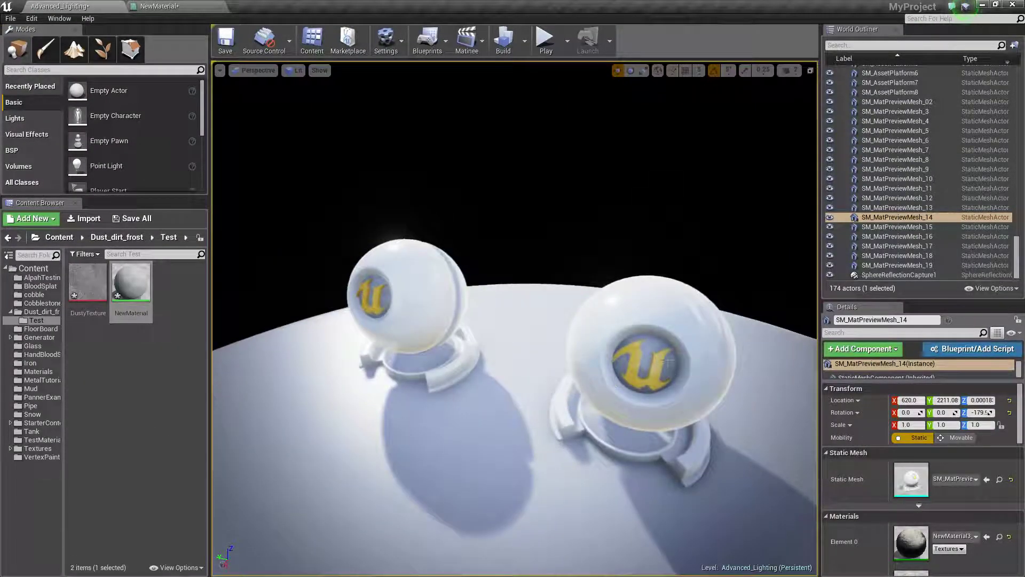
pyautogui.click(700, 351)
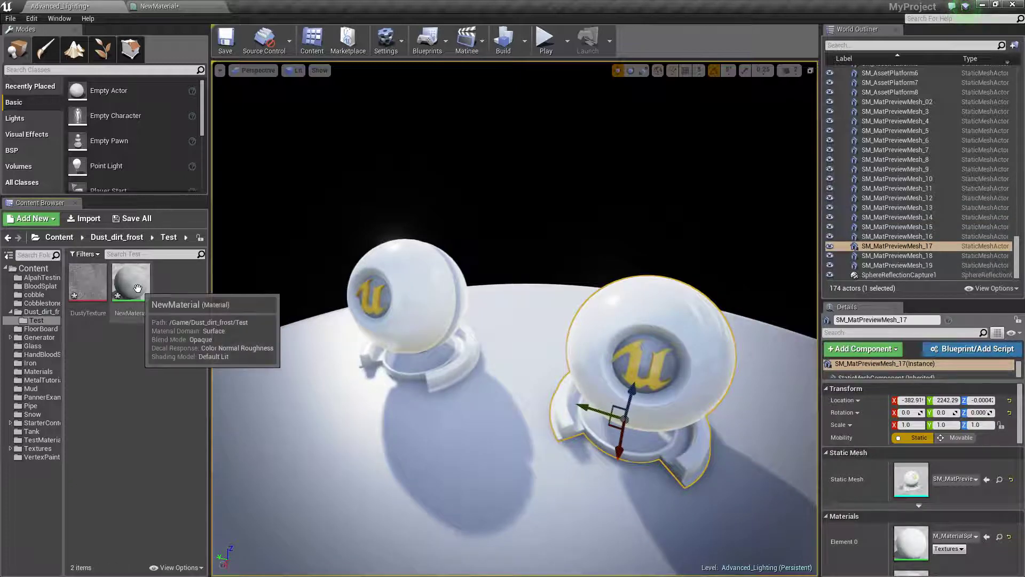
pyautogui.moveTo(131, 285); pyautogui.dragTo(642, 306)
pyautogui.press('f')
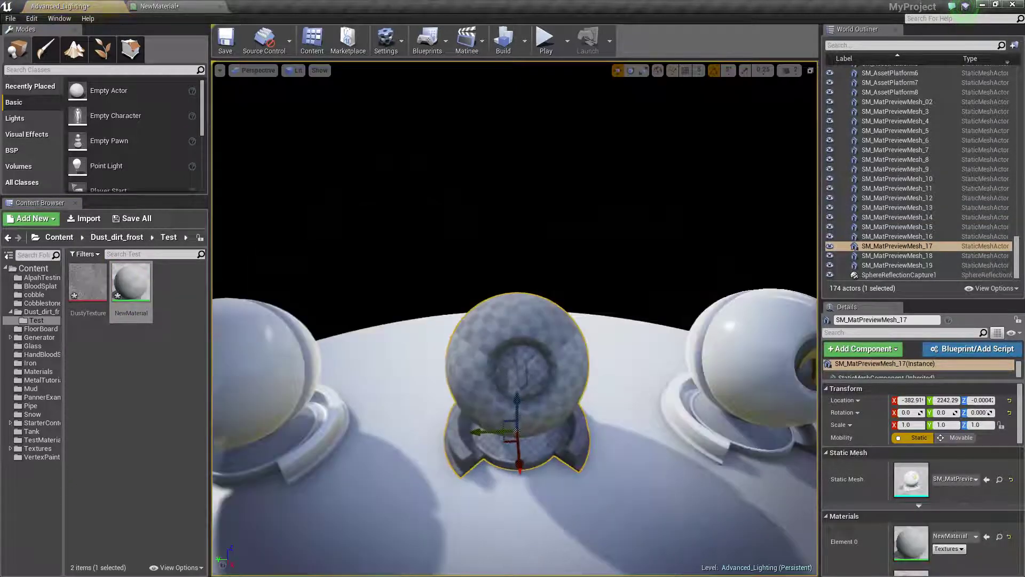
# Open NewMaterial for editing, add a PixelNormalWS node well ahead of the material output and preview that node
pyautogui.doubleClick(141, 293)
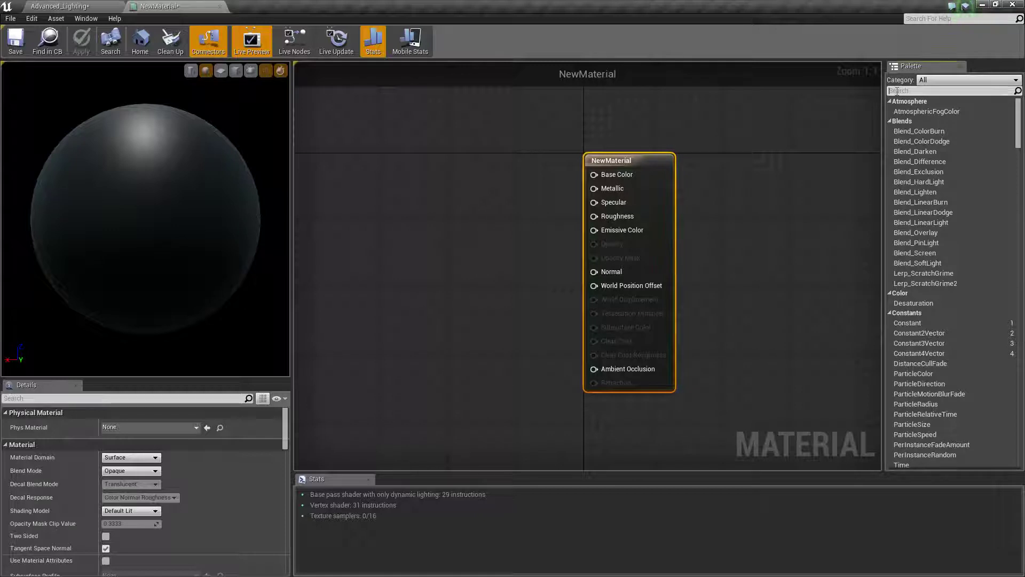
pyautogui.write('normal')
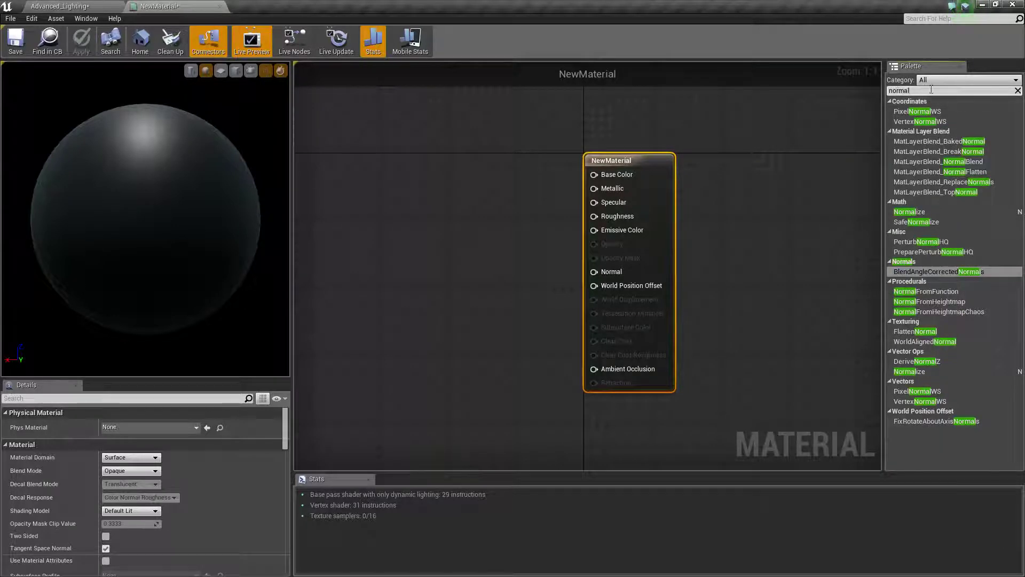
pyautogui.moveTo(898, 108); pyautogui.dragTo(376, 235)
pyautogui.moveTo(371, 214); pyautogui.dragTo(466, 208, button='right')
pyautogui.moveTo(466, 242); pyautogui.dragTo(397, 211)
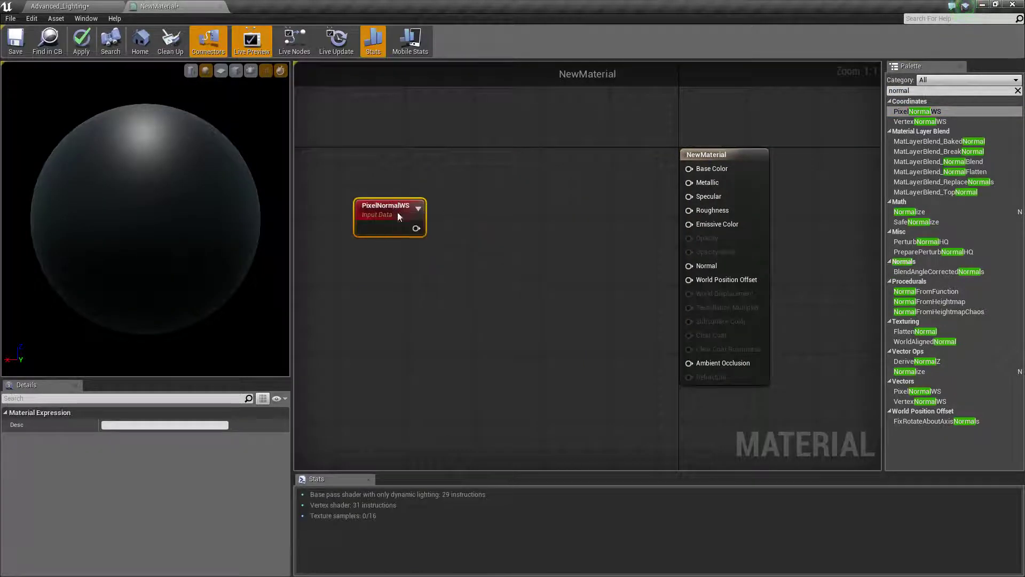
pyautogui.rightClick(397, 212)
pyautogui.click(414, 218)
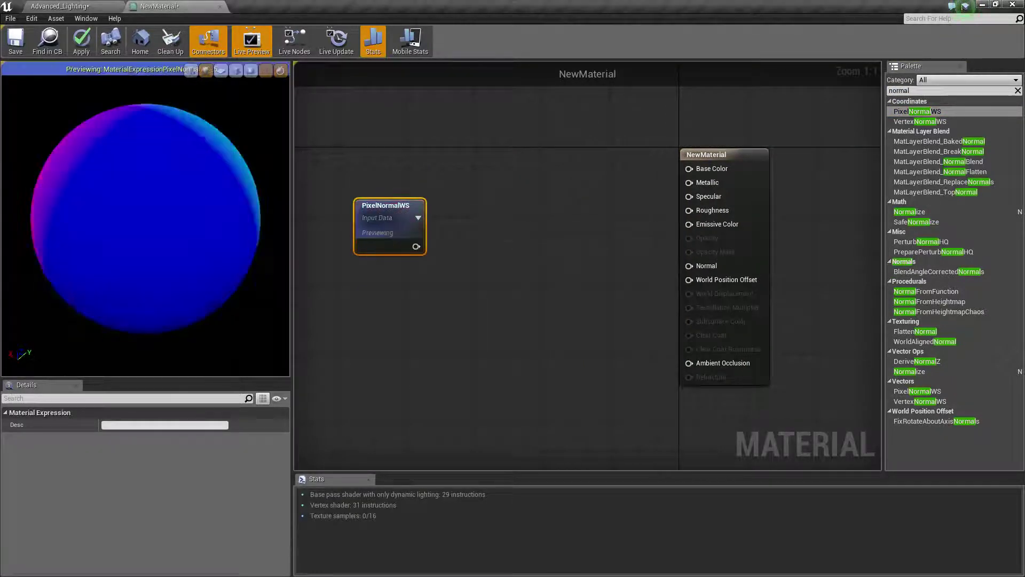
# Examine the PixelNormalWS colours on the preview sphere from all sides and compare them with the world axes
pyautogui.moveTo(195, 178); pyautogui.dragTo(195, 178)
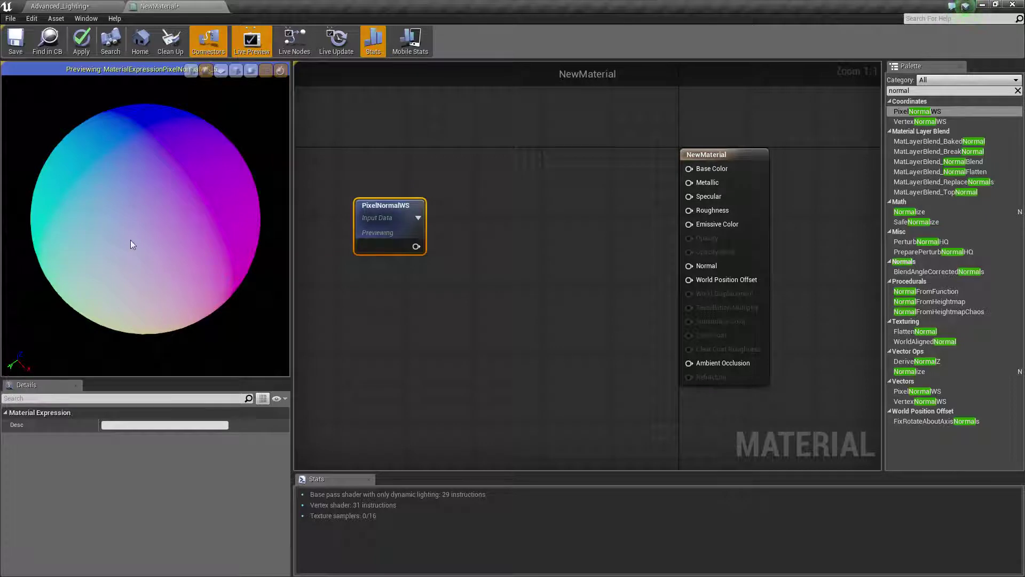
pyautogui.moveTo(132, 245)
pyautogui.mouseDown()
pyautogui.moveTo(219, 211)
pyautogui.moveTo(160, 235)
pyautogui.moveTo(213, 219)
pyautogui.moveTo(256, 182)
pyautogui.mouseUp()
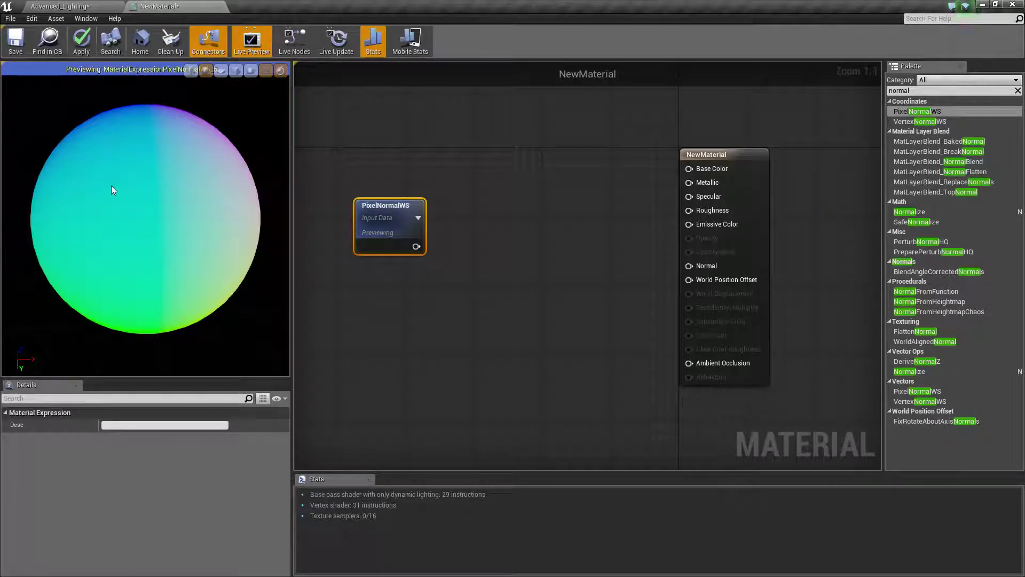
pyautogui.moveTo(111, 185); pyautogui.dragTo(160, 144)
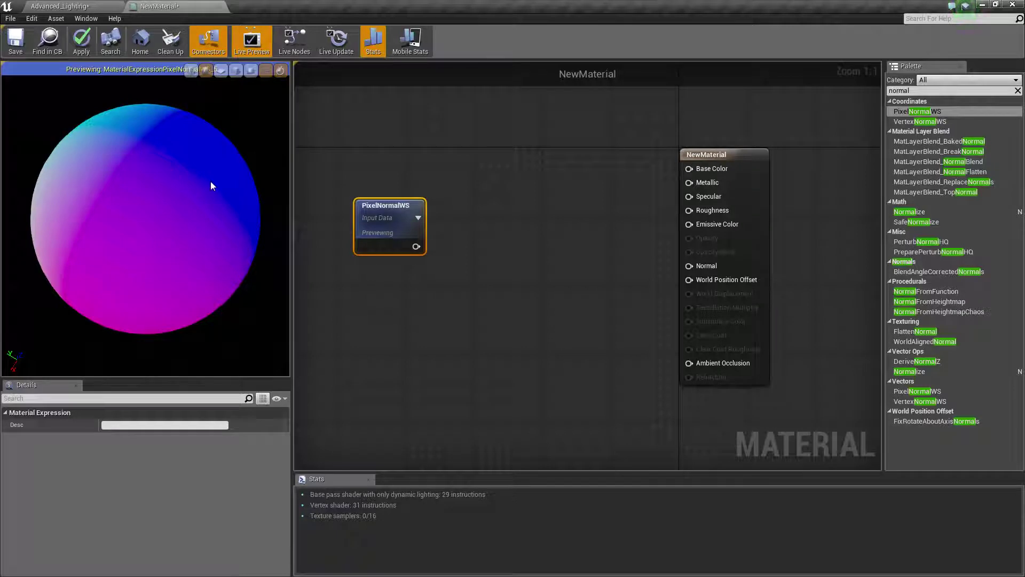
pyautogui.moveTo(149, 268); pyautogui.dragTo(161, 204)
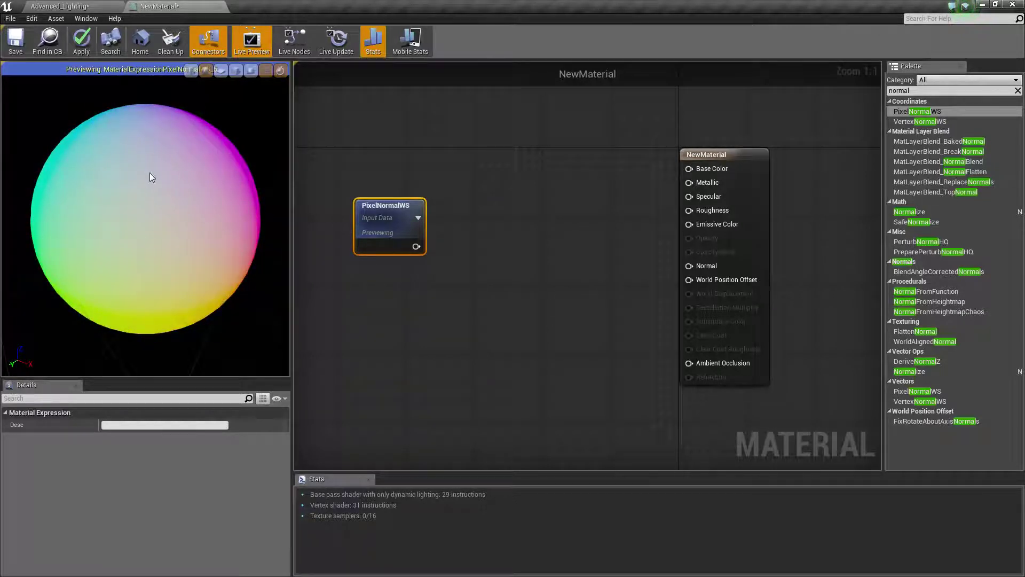
pyautogui.moveTo(169, 191)
pyautogui.mouseDown()
pyautogui.moveTo(228, 188)
pyautogui.moveTo(173, 166)
pyautogui.moveTo(103, 188)
pyautogui.mouseUp()
pyautogui.moveTo(144, 222)
pyautogui.mouseDown()
pyautogui.moveTo(158, 247)
pyautogui.moveTo(144, 175)
pyautogui.mouseUp()
pyautogui.moveTo(83, 201); pyautogui.dragTo(129, 215)
pyautogui.moveTo(147, 203); pyautogui.dragTo(147, 233, button='right')
pyautogui.moveTo(147, 233); pyautogui.dragTo(165, 233)
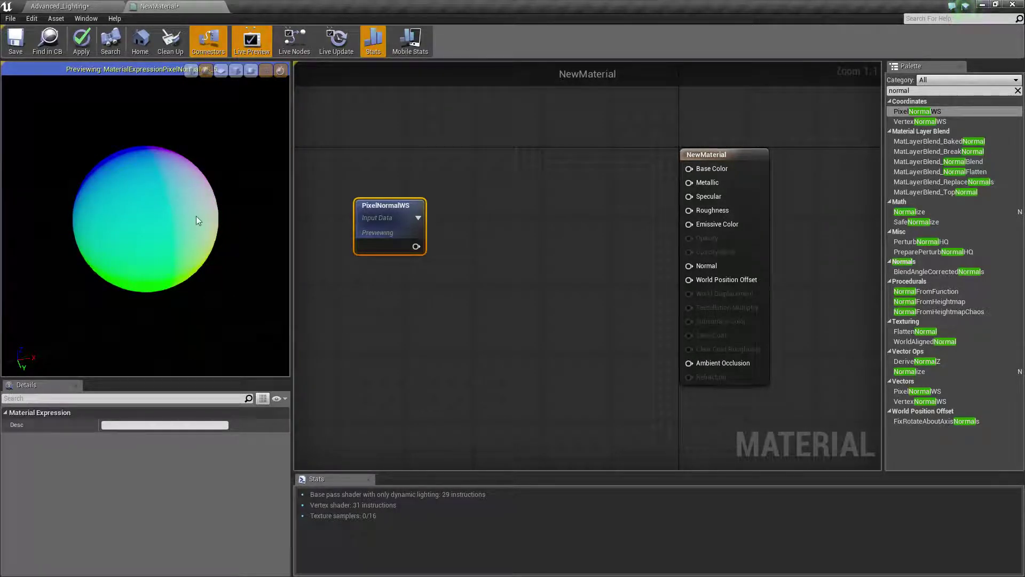
pyautogui.moveTo(406, 211); pyautogui.dragTo(389, 203)
pyautogui.moveTo(30, 372); pyautogui.dragTo(19, 370)
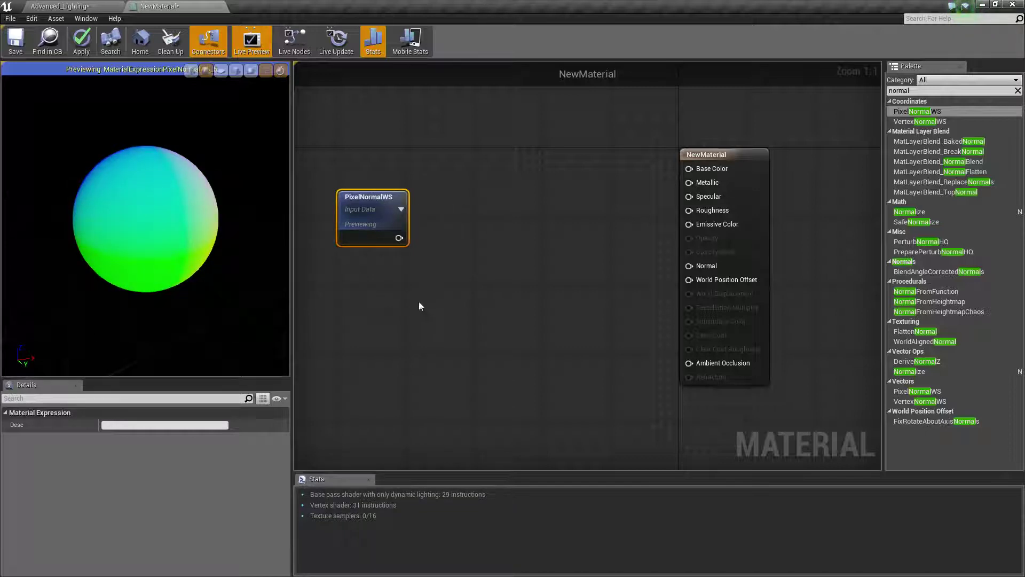
# Add a Multiply node and a Constant3Vector node, and connect the vector to the Multiply's B input
pyautogui.moveTo(486, 210); pyautogui.dragTo(502, 208, button='right')
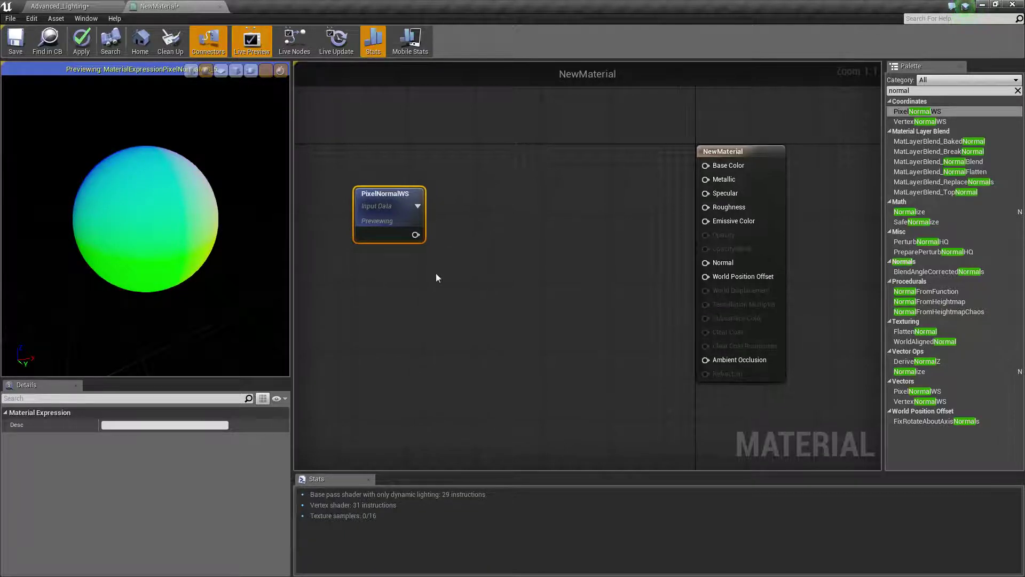
pyautogui.click(510, 204)
pyautogui.moveTo(518, 212); pyautogui.dragTo(475, 227)
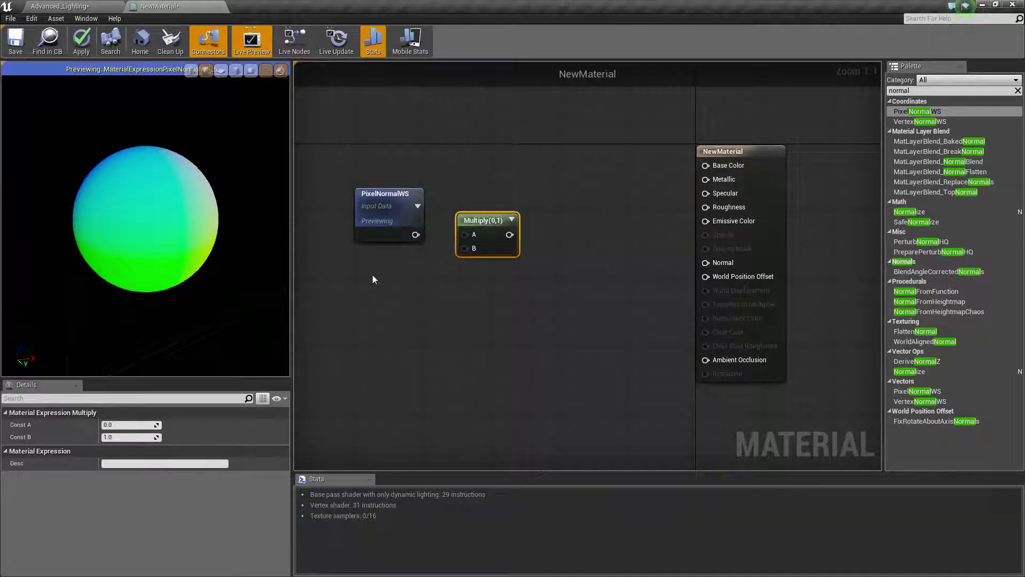
pyautogui.click(360, 259)
pyautogui.moveTo(426, 281); pyautogui.dragTo(467, 250)
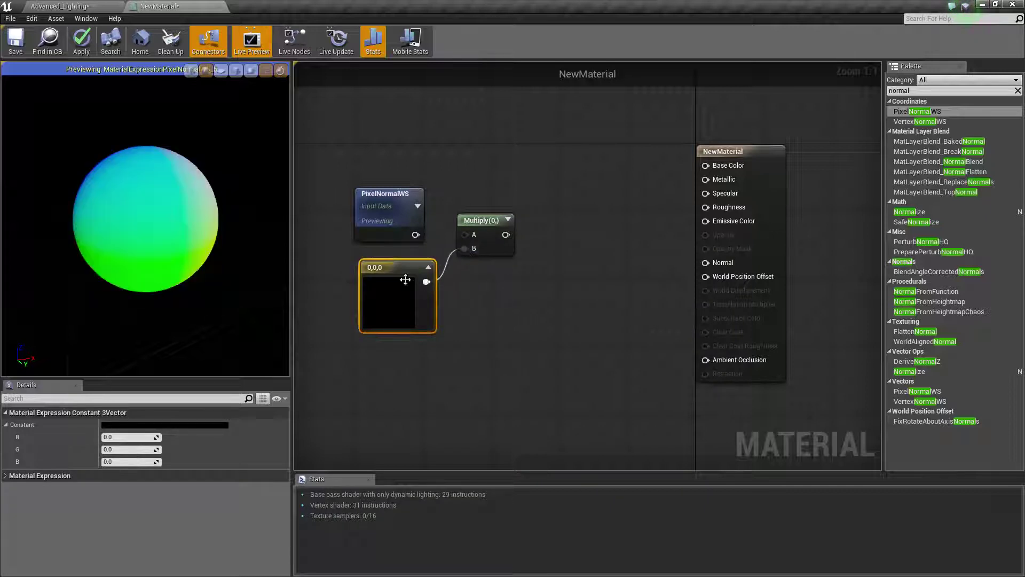
# Set the Constant3Vector's blue component to 1, keeping red and green at 0
pyautogui.click(170, 425)
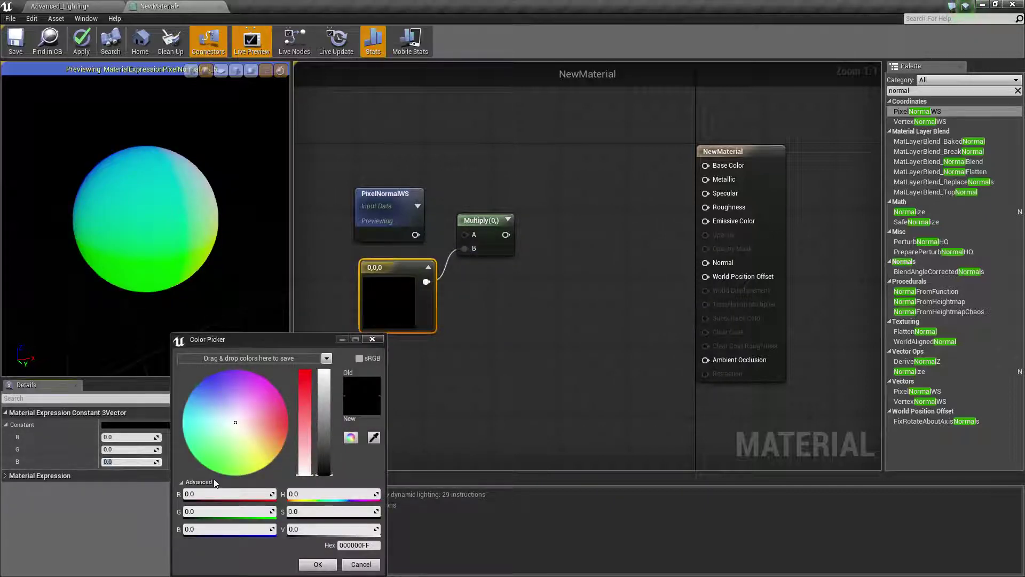
pyautogui.write('1')
pyautogui.press('Return')
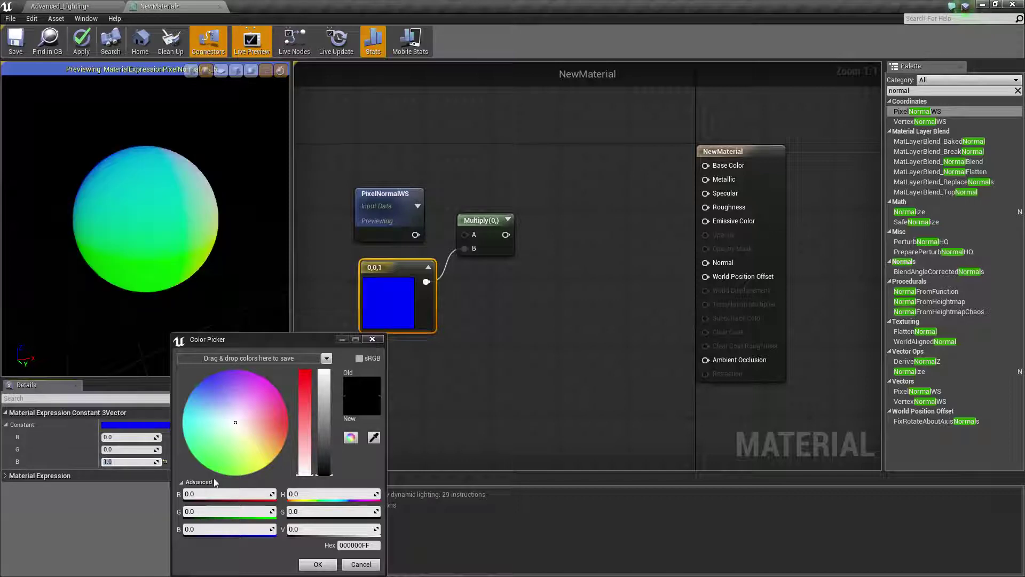
pyautogui.click(318, 563)
pyautogui.write('1')
pyautogui.press('Return')
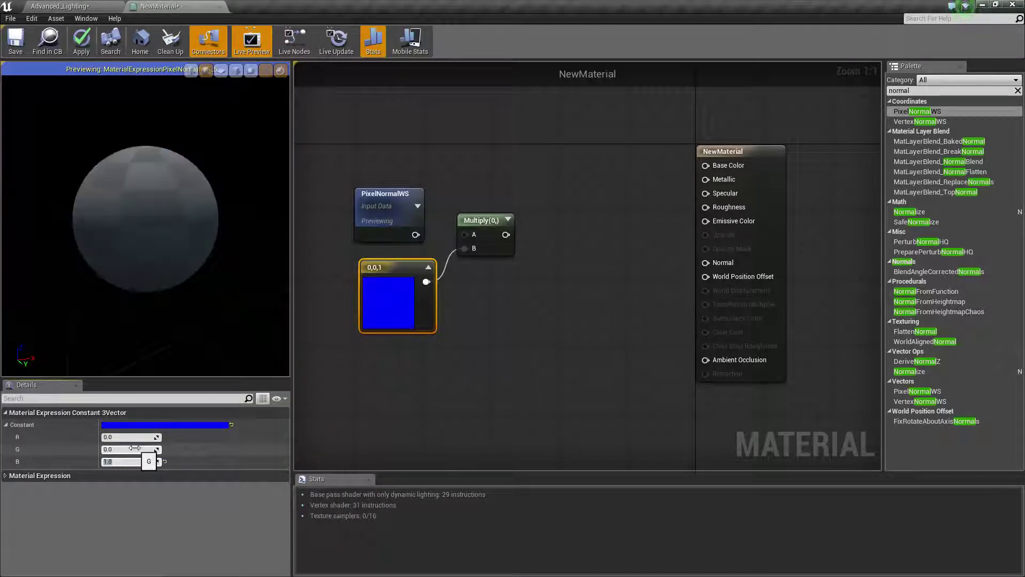
# Connect PixelNormalWS to the Multiply's A input and preview the Multiply node
pyautogui.moveTo(393, 269); pyautogui.dragTo(377, 273)
pyautogui.moveTo(416, 234); pyautogui.dragTo(468, 237)
pyautogui.rightClick(484, 221)
pyautogui.click(513, 224)
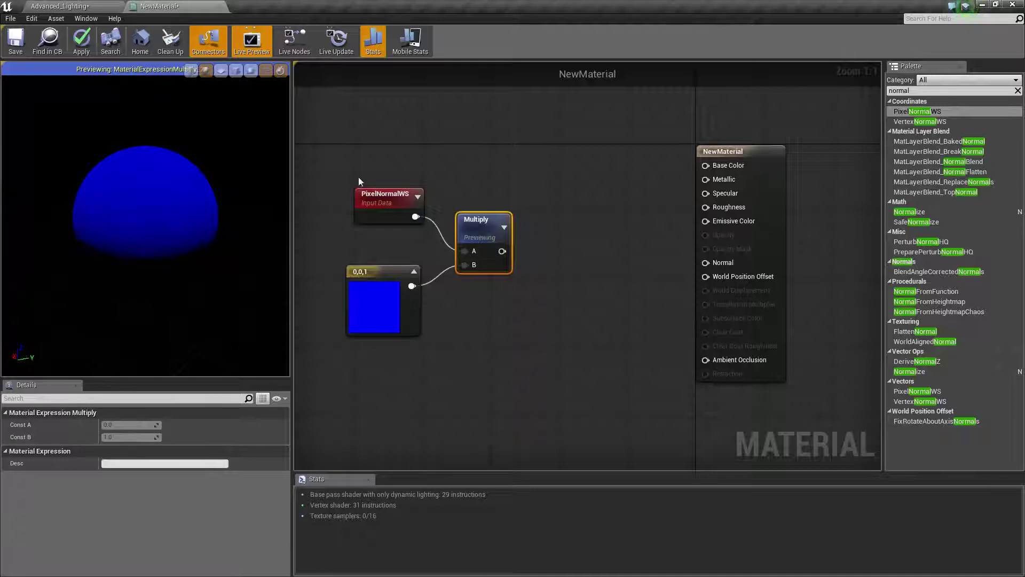
# Add a ComponentMask node with only the B channel enabled and feed the Multiply output into it
pyautogui.moveTo(304, 154); pyautogui.dragTo(491, 299)
pyautogui.moveTo(479, 227); pyautogui.dragTo(420, 220)
pyautogui.click(488, 206)
pyautogui.moveTo(916, 91); pyautogui.dragTo(847, 87)
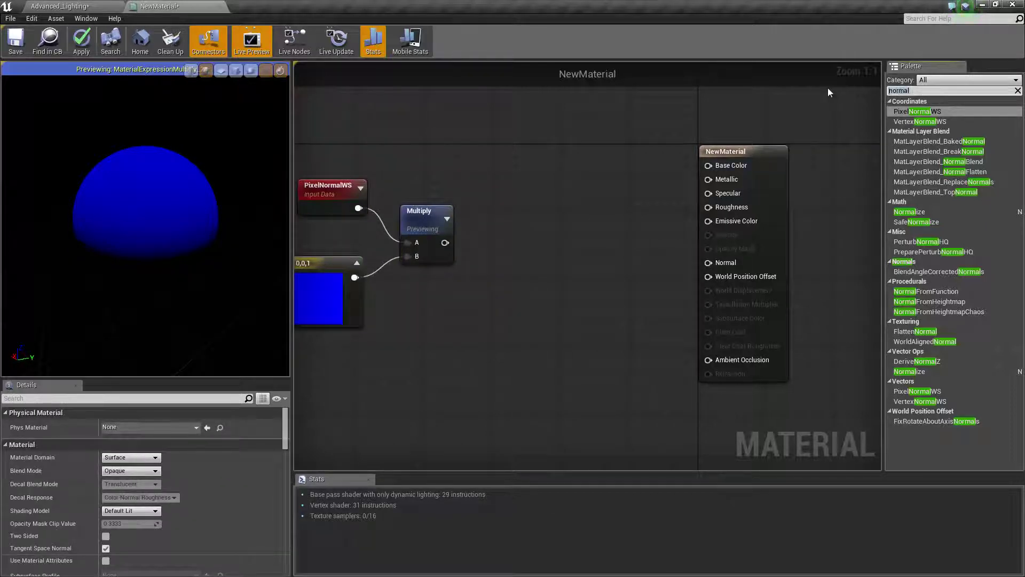
pyautogui.write('mas')
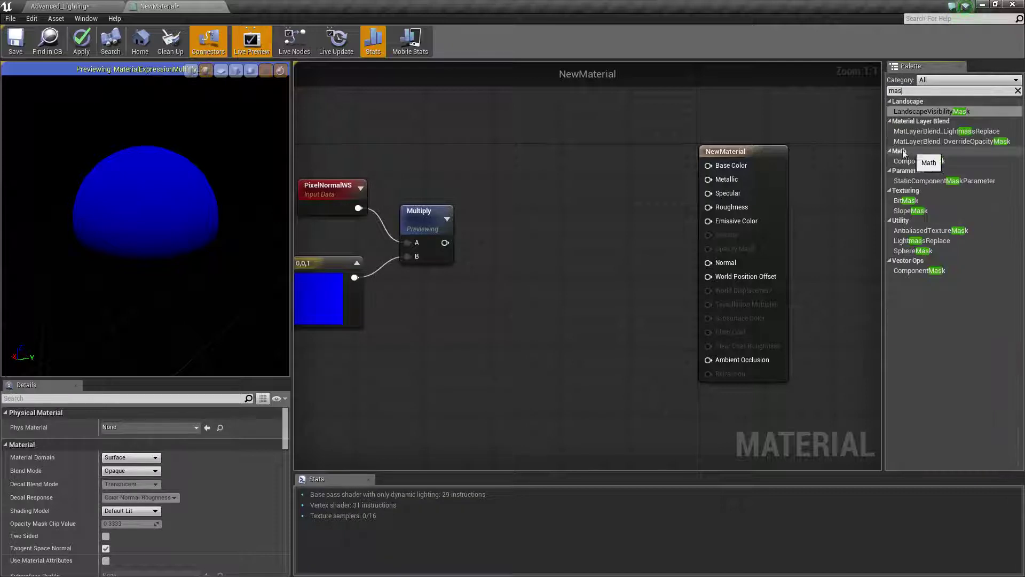
pyautogui.moveTo(919, 161); pyautogui.dragTo(500, 221)
pyautogui.click(106, 437)
pyautogui.click(106, 425)
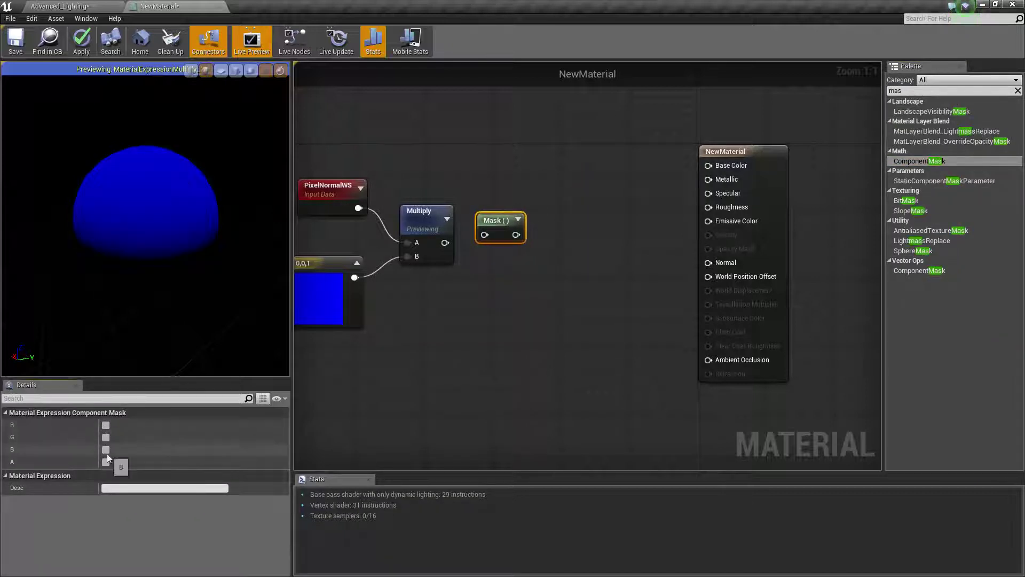
pyautogui.click(106, 449)
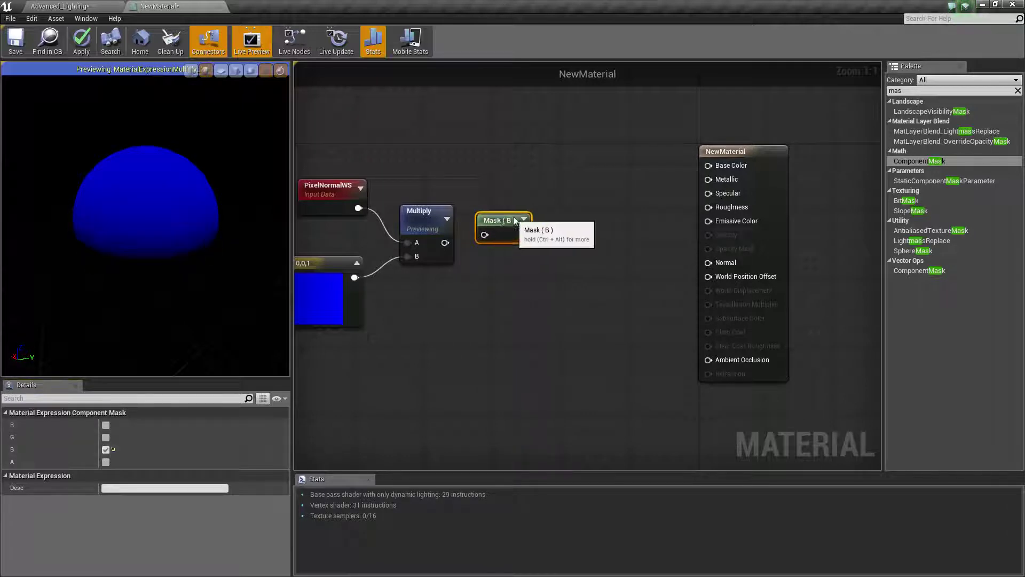
pyautogui.moveTo(496, 220); pyautogui.dragTo(525, 220)
pyautogui.moveTo(444, 242); pyautogui.dragTo(511, 234)
pyautogui.rightClick(528, 226)
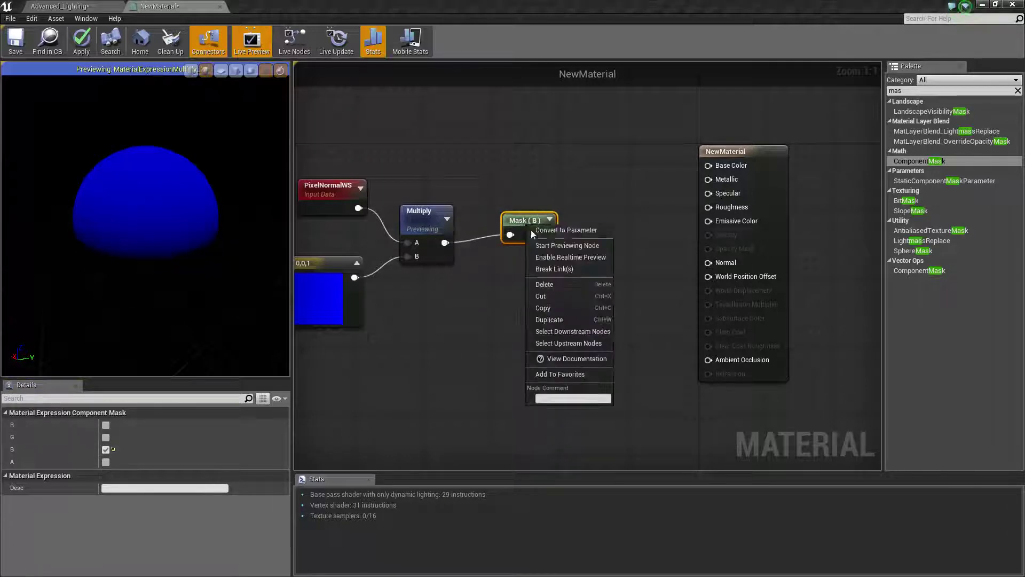
pyautogui.click(524, 238)
pyautogui.click(642, 244)
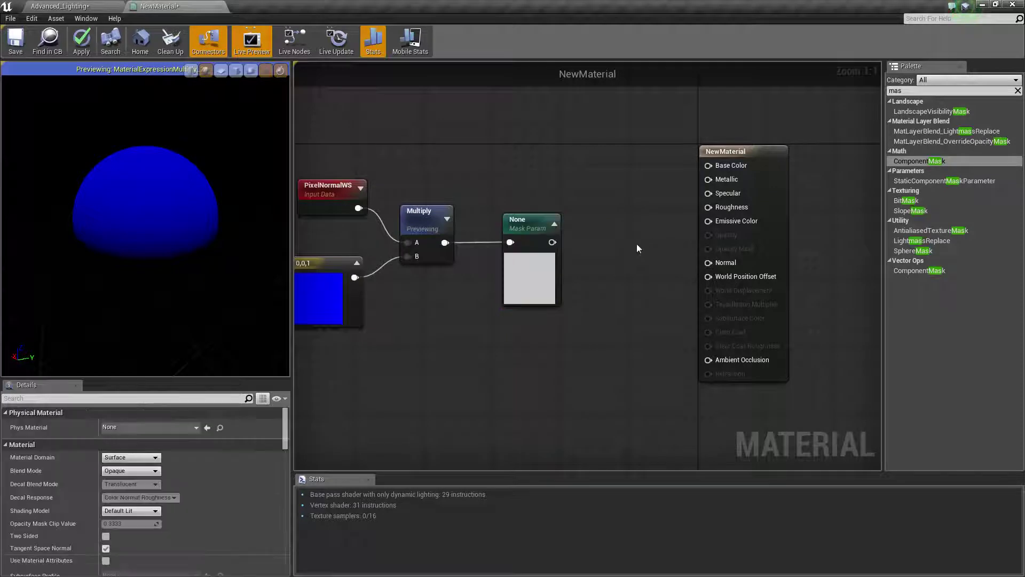
pyautogui.hotkey('ctrl', 'z')
# Preview the Mask (B) node and check its upward-facing gradient on the sphere from other angles
pyautogui.click(528, 220)
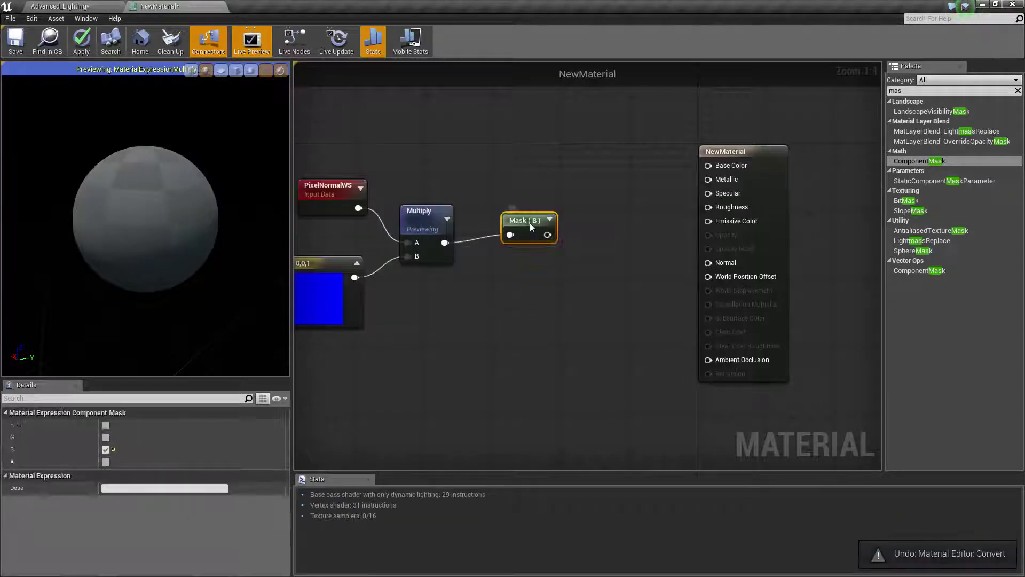
pyautogui.rightClick(531, 223)
pyautogui.click(566, 243)
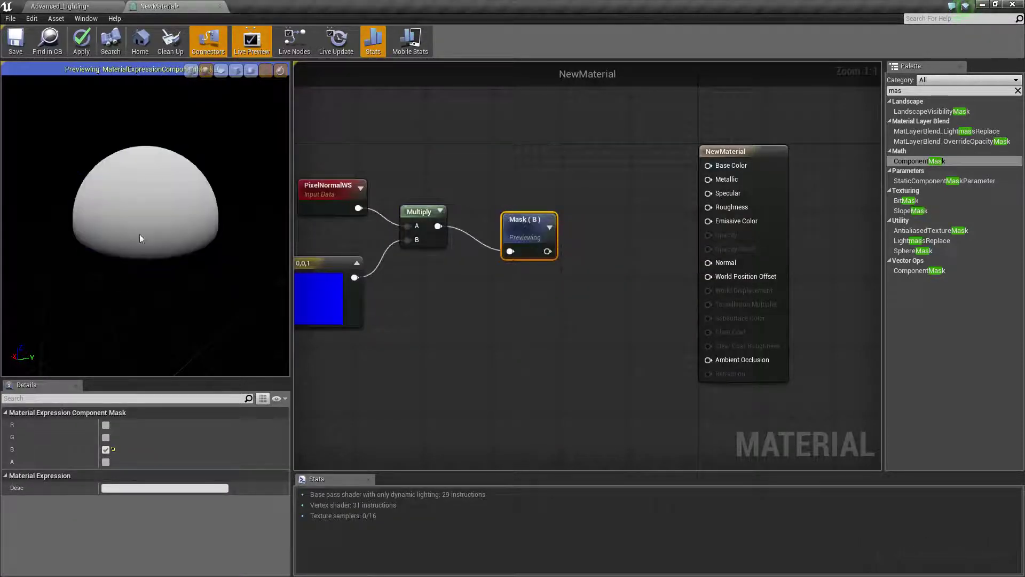
pyautogui.moveTo(145, 213); pyautogui.dragTo(214, 251)
pyautogui.moveTo(156, 219); pyautogui.dragTo(156, 251)
# Wrap the PixelNormalWS, Constant3Vector, Multiply and Mask (B) nodes in a comment box
pyautogui.scroll(-3, 533, 230)
pyautogui.moveTo(393, 155); pyautogui.dragTo(621, 311)
pyautogui.moveTo(576, 227); pyautogui.dragTo(468, 216)
pyautogui.press('c')
pyautogui.moveTo(303, 241); pyautogui.dragTo(379, 234, button='right')
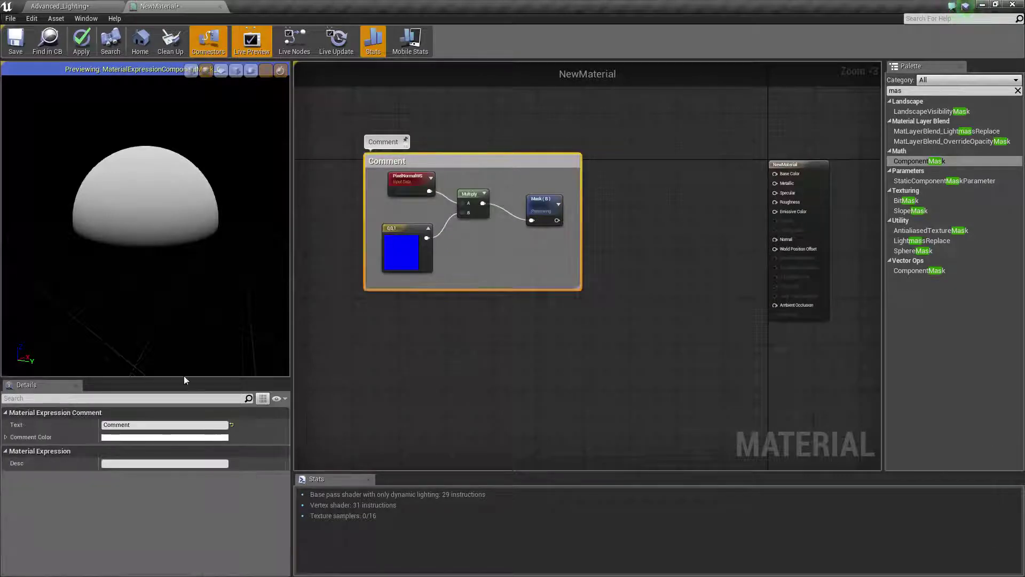
# Title the comment box DirectionalMask and move the whole group slightly farther from the material output node
pyautogui.click(160, 424)
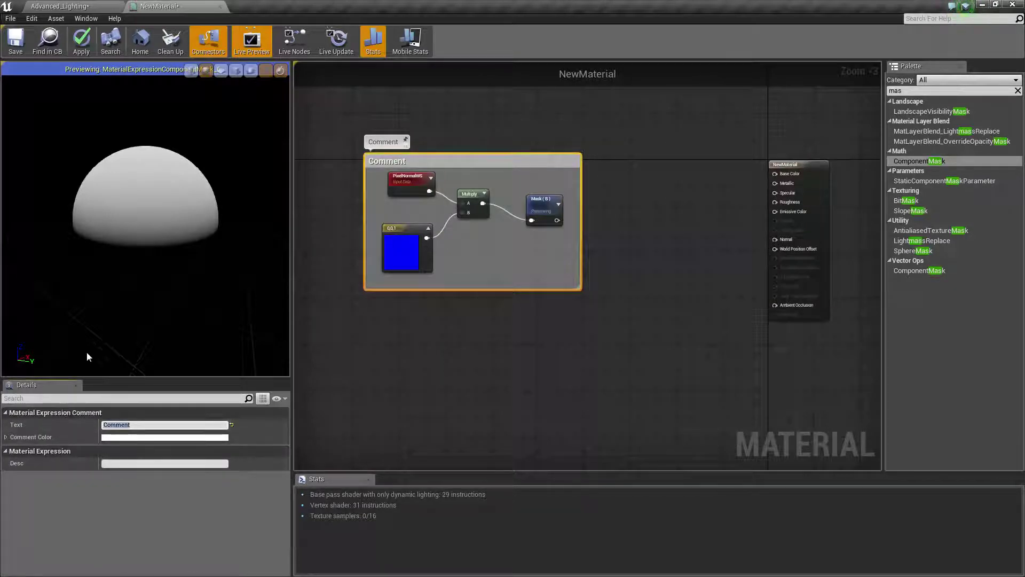
pyautogui.write('Direction')
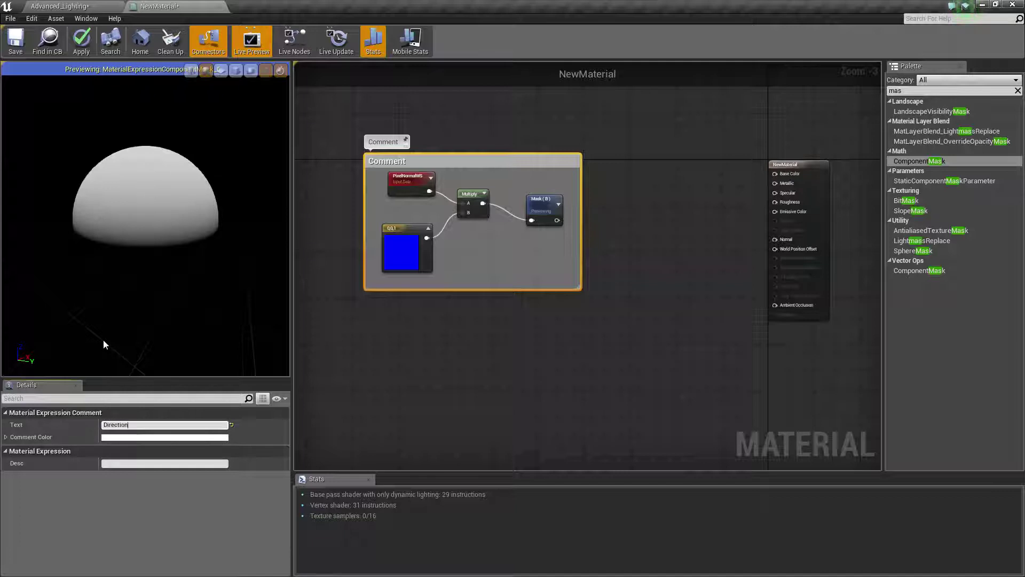
pyautogui.write('alMask')
pyautogui.press('Return')
pyautogui.moveTo(341, 101); pyautogui.dragTo(597, 266)
pyautogui.moveTo(535, 160); pyautogui.dragTo(507, 155)
pyautogui.click(569, 201)
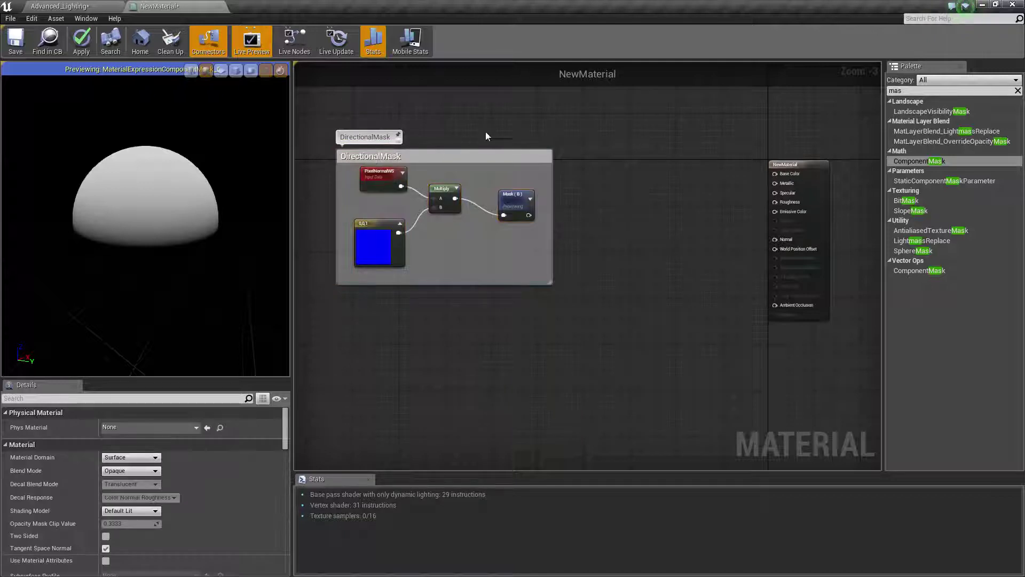
pyautogui.moveTo(449, 181); pyautogui.dragTo(450, 150, button='right')
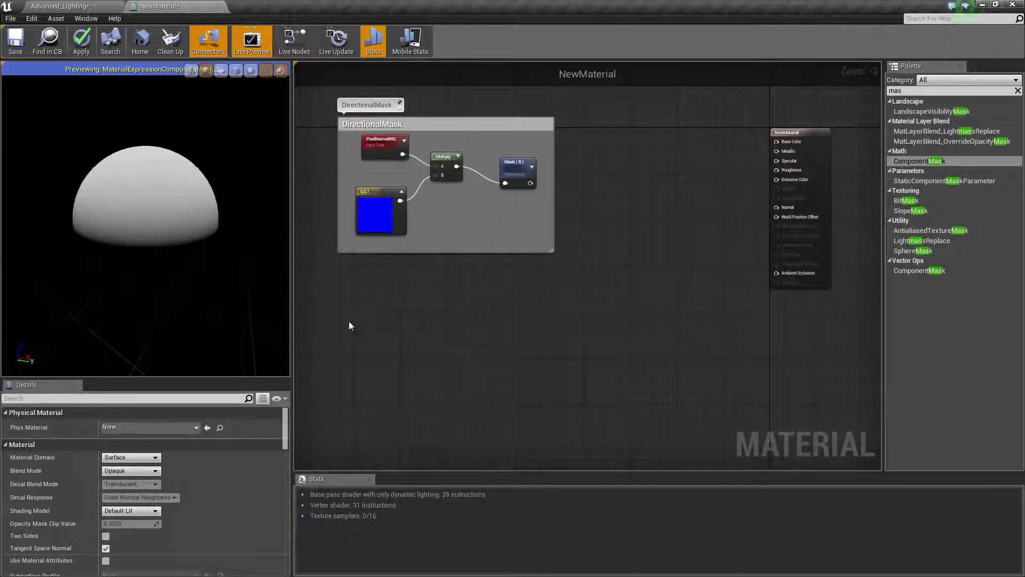
# Separate the material editor into its own window and bring DustyTexture into the graph as a Texture Sample below the DirectionalMask group
pyautogui.moveTo(337, 275); pyautogui.dragTo(640, 393)
pyautogui.moveTo(164, 6); pyautogui.dragTo(472, 99)
pyautogui.moveTo(656, 99); pyautogui.dragTo(575, 12)
pyautogui.moveTo(330, 186); pyautogui.dragTo(402, 314)
# Add a TexCoord node beside the Texture Sample and connect it to the UVs input
pyautogui.press('u')
pyautogui.click(346, 292)
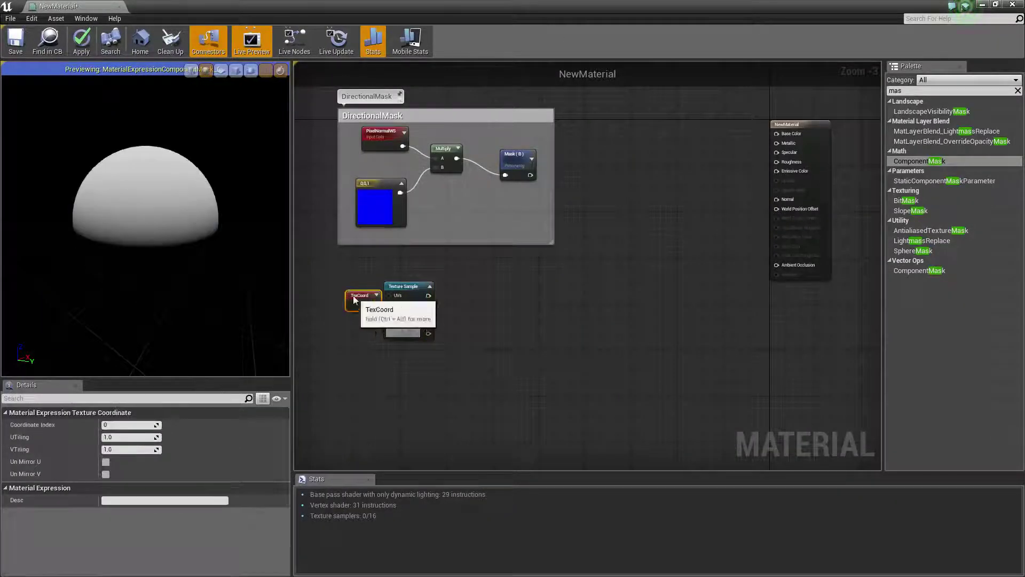
pyautogui.moveTo(347, 292); pyautogui.dragTo(388, 296)
pyautogui.scroll(3, 457, 299)
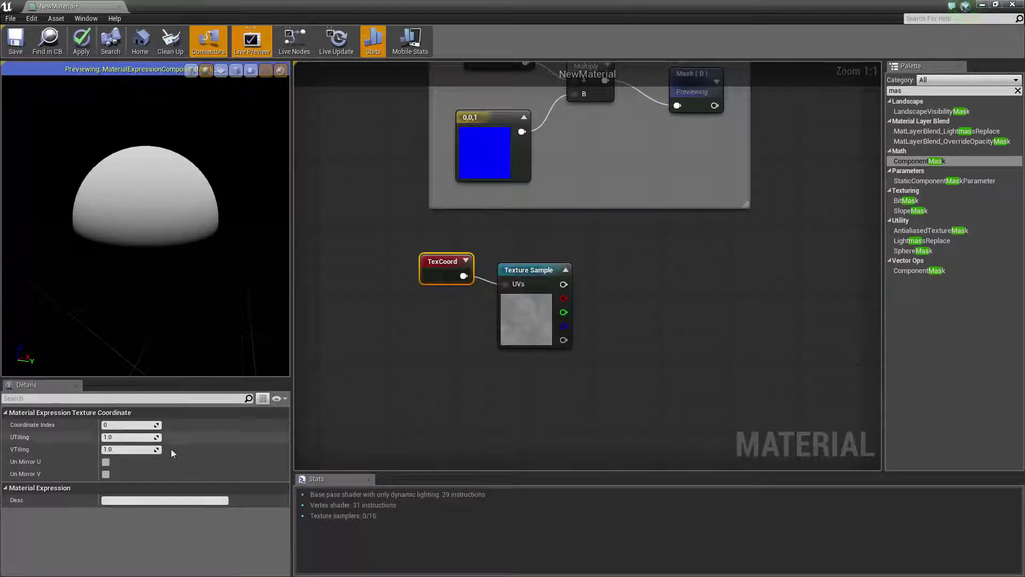
# Preview the Texture Sample node on the sphere
pyautogui.click(543, 269)
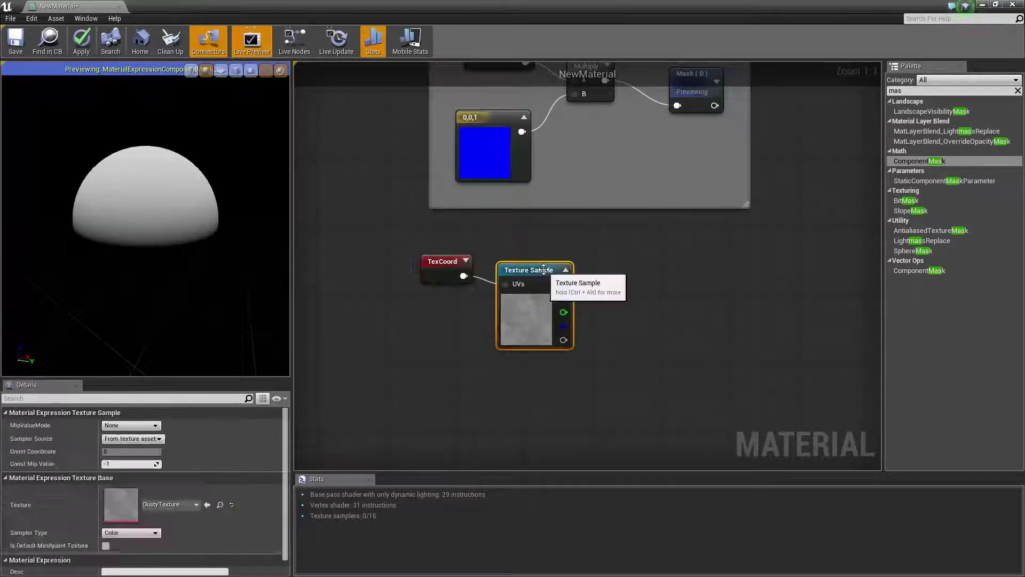
pyautogui.rightClick(543, 269)
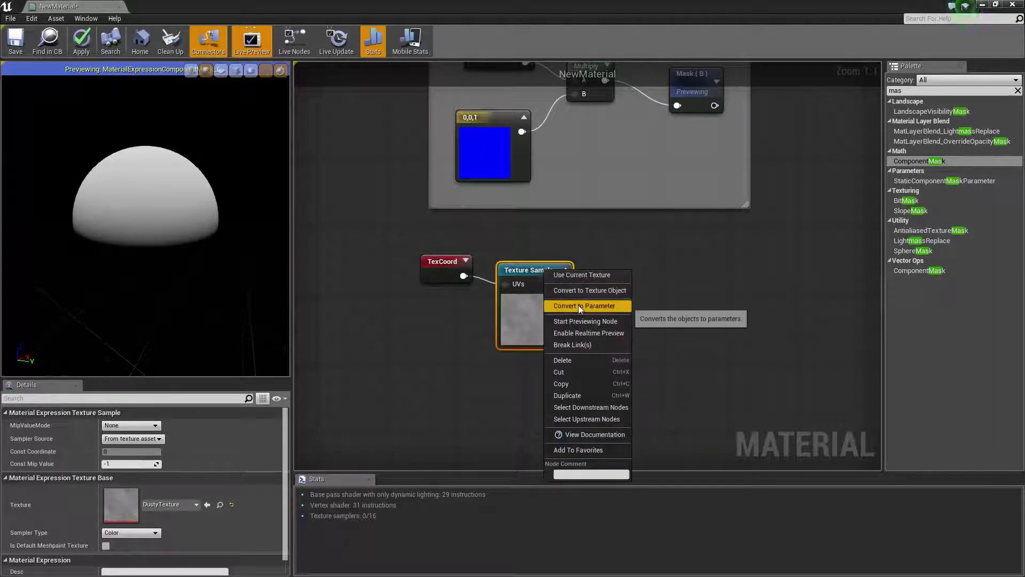
pyautogui.click(585, 321)
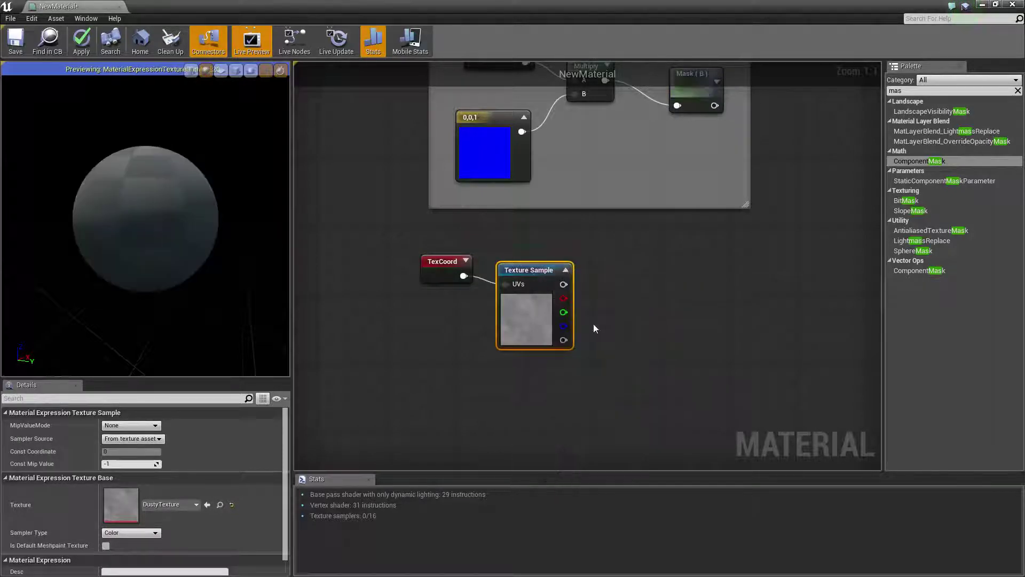
# Enable Un Mirror U and Un Mirror V on the TexCoord node
pyautogui.click(445, 270)
pyautogui.scroll(5, 205, 231)
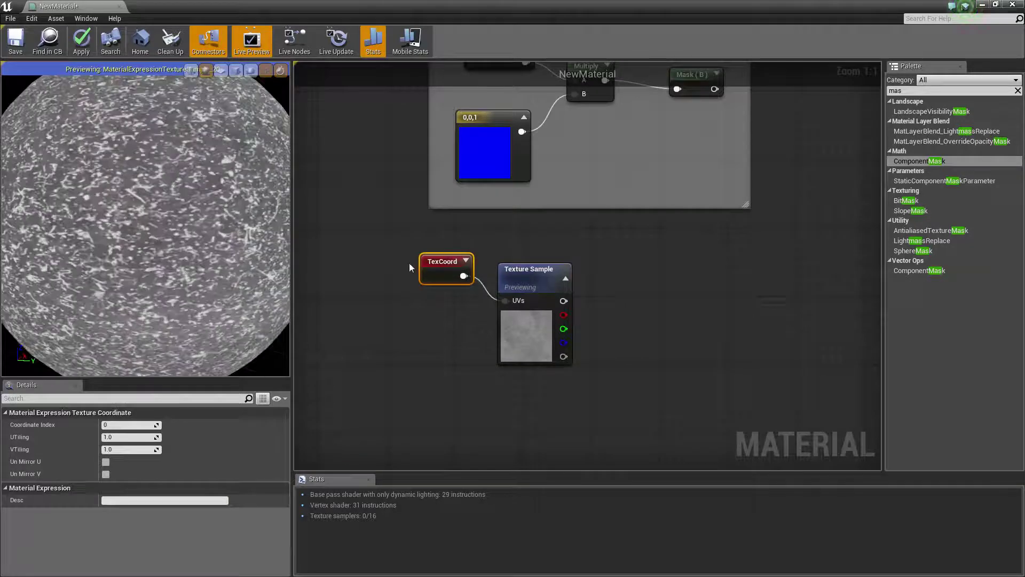
pyautogui.click(105, 462)
pyautogui.click(106, 474)
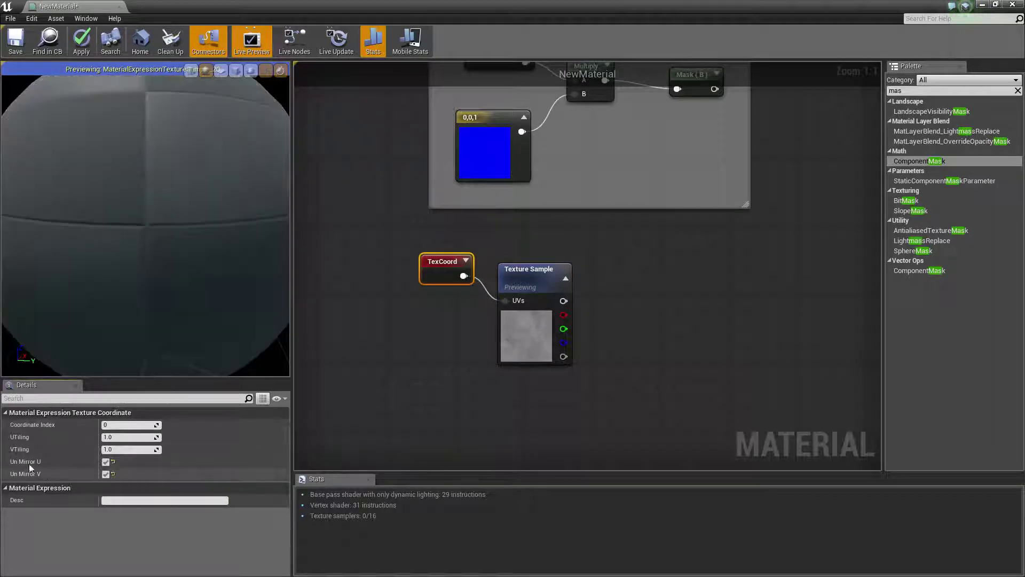
# Set the TexCoord node's UTiling and VTiling to 2.5 and check the texture density on the whole preview sphere
pyautogui.click(129, 437)
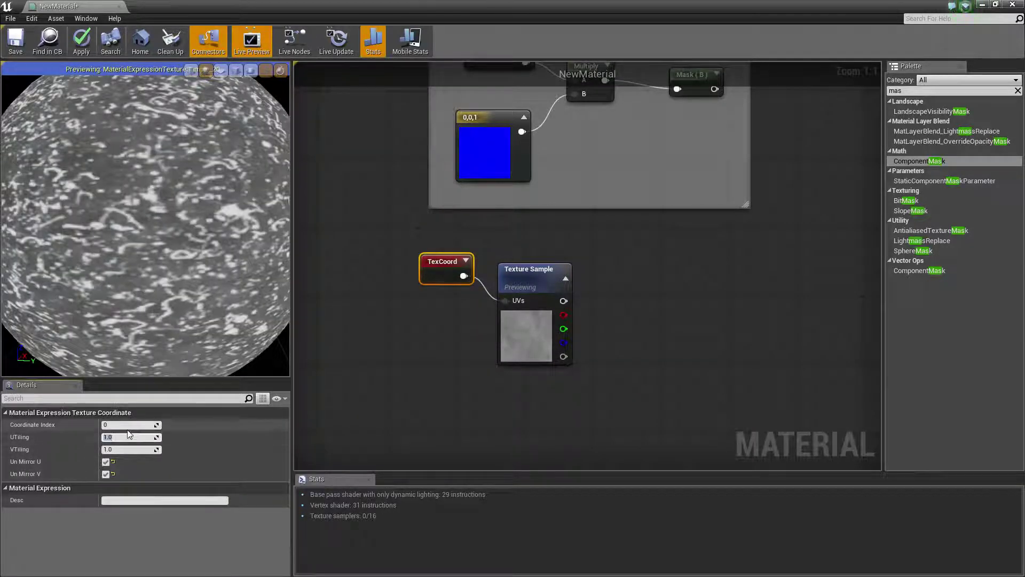
pyautogui.write('2.5')
pyautogui.press('Tab')
pyautogui.write('2.5')
pyautogui.press('Return')
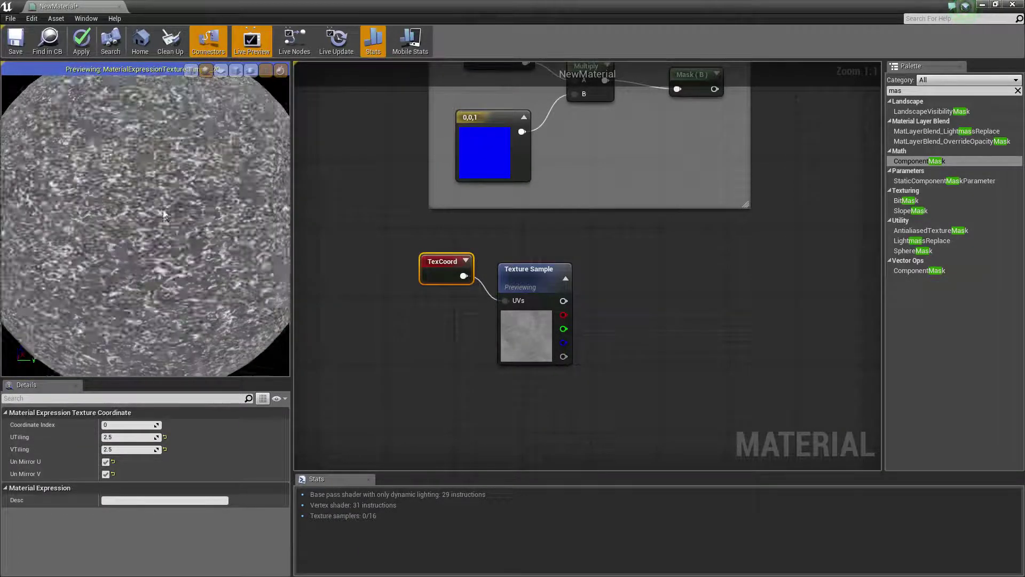
pyautogui.scroll(-5, 163, 215)
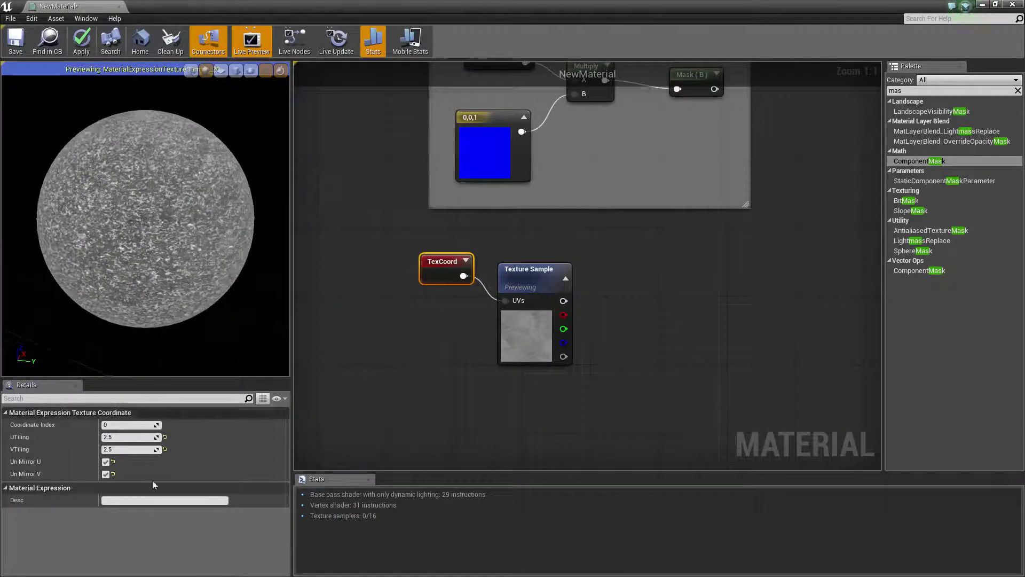
# Set the TexCoord node's UTiling and VTiling to 1 to compare the texture scale
pyautogui.click(139, 436)
pyautogui.write('1')
pyautogui.press('Tab')
pyautogui.write('1')
pyautogui.press('Return')
# Return the TexCoord node's UTiling and VTiling to 2.5
pyautogui.click(127, 435)
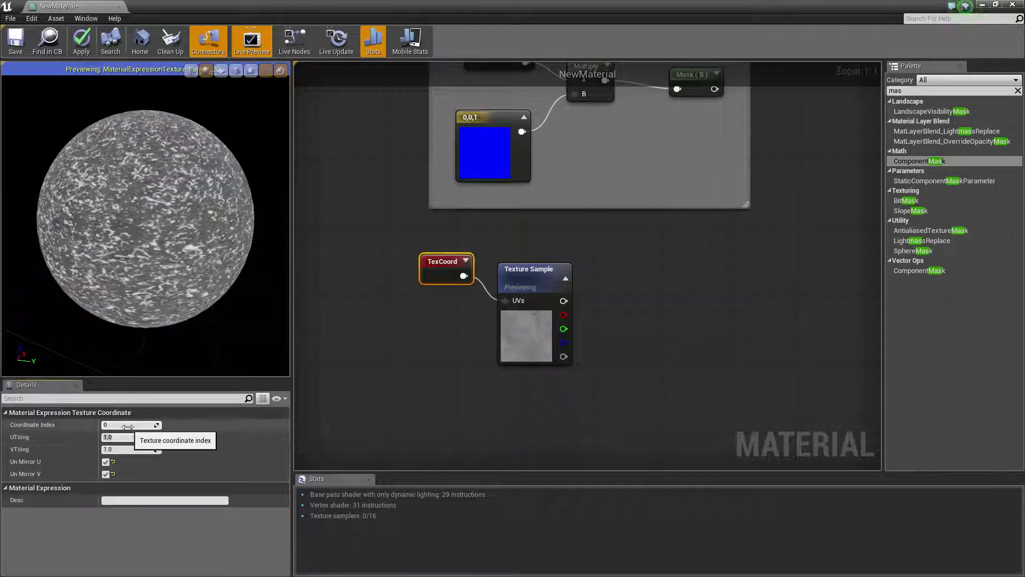
pyautogui.press('Tab')
pyautogui.write('2.5')
pyautogui.press('Return')
# Add a CheapContrast node and feed the Texture Sample's RGB output into its In (S) input
pyautogui.moveTo(626, 266); pyautogui.dragTo(521, 267, button='right')
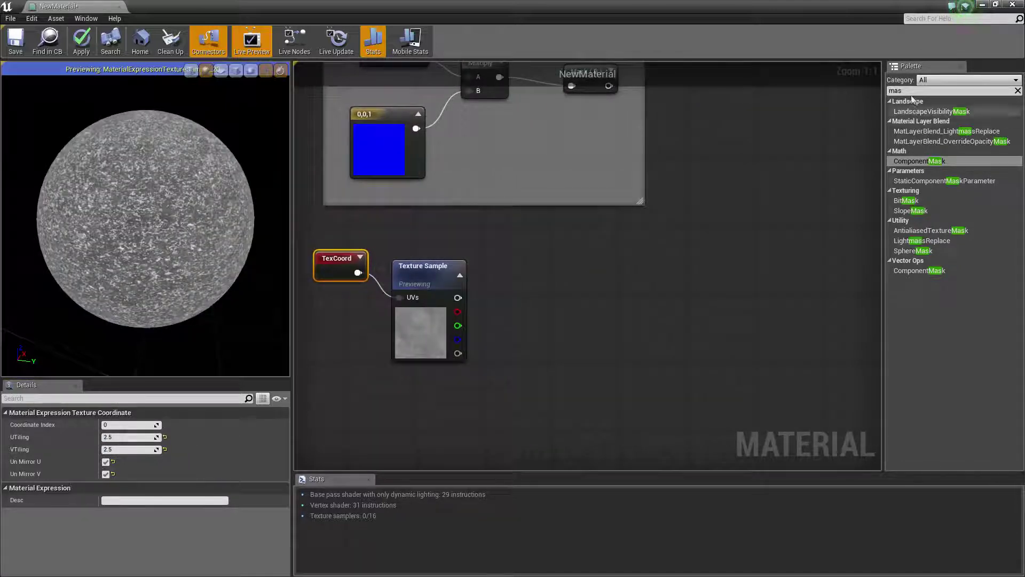
pyautogui.write('c')
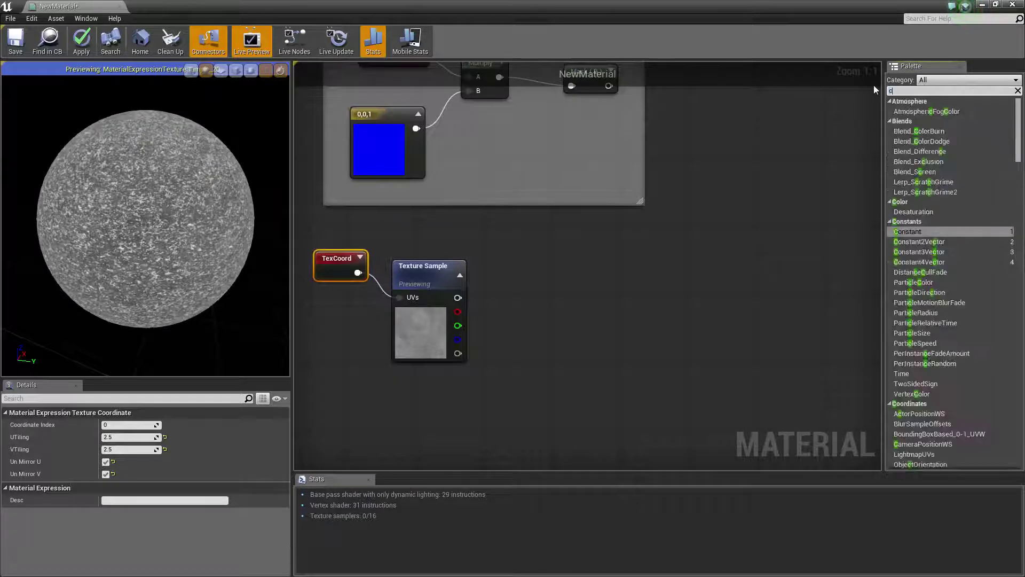
pyautogui.write('heap')
pyautogui.moveTo(916, 111); pyautogui.dragTo(588, 285)
# Add a Constant with value 0.2 and connect it to the CheapContrast node's Contrast (S) input
pyautogui.click(518, 331)
pyautogui.moveTo(535, 352); pyautogui.dragTo(562, 311)
pyautogui.click(133, 425)
pyautogui.write('0.2')
pyautogui.press('Return')
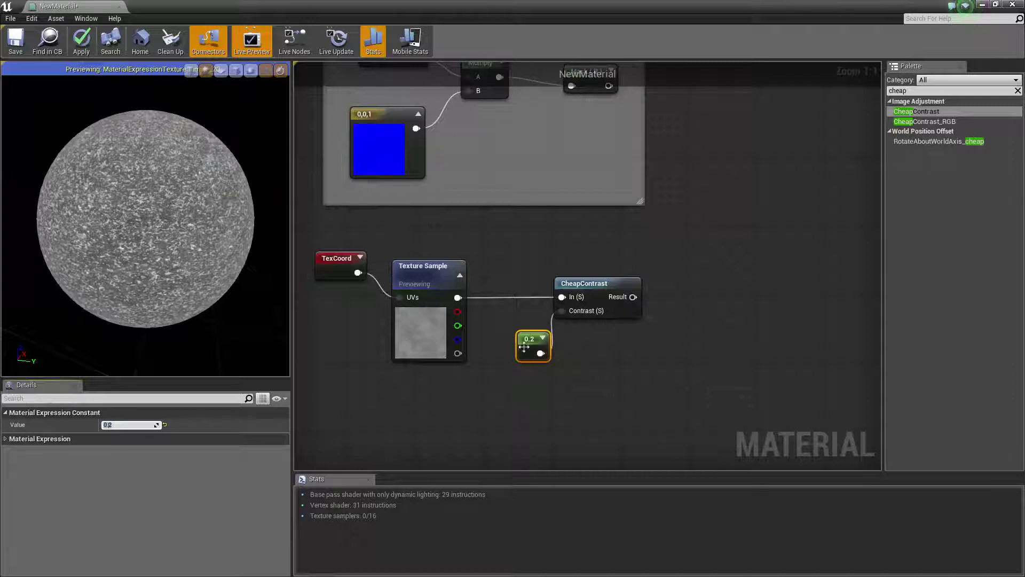
pyautogui.rightClick(524, 346)
pyautogui.click(539, 332)
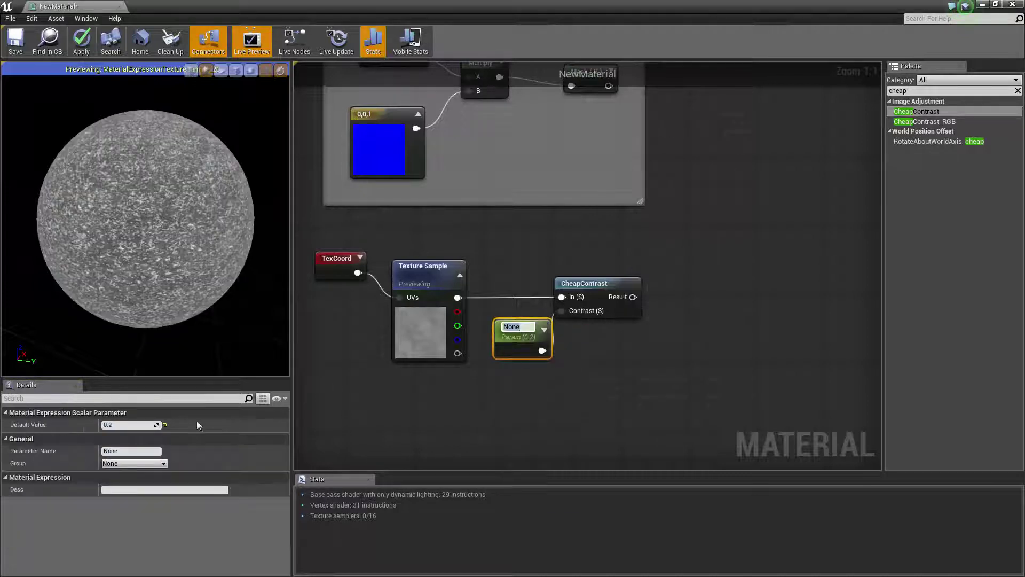
pyautogui.rightClick(525, 334)
pyautogui.press('Escape')
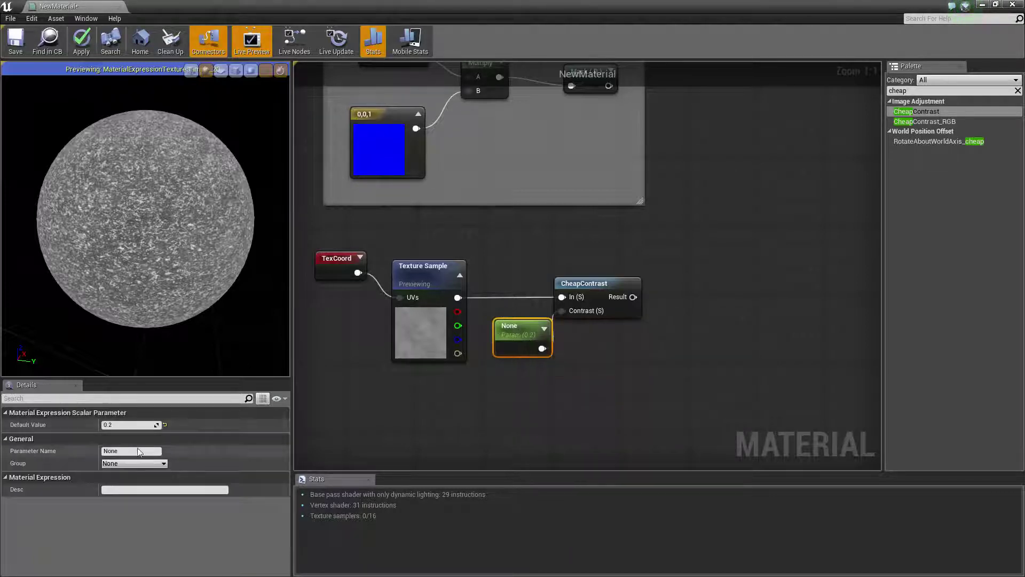
pyautogui.rightClick(524, 328)
pyautogui.click(539, 358)
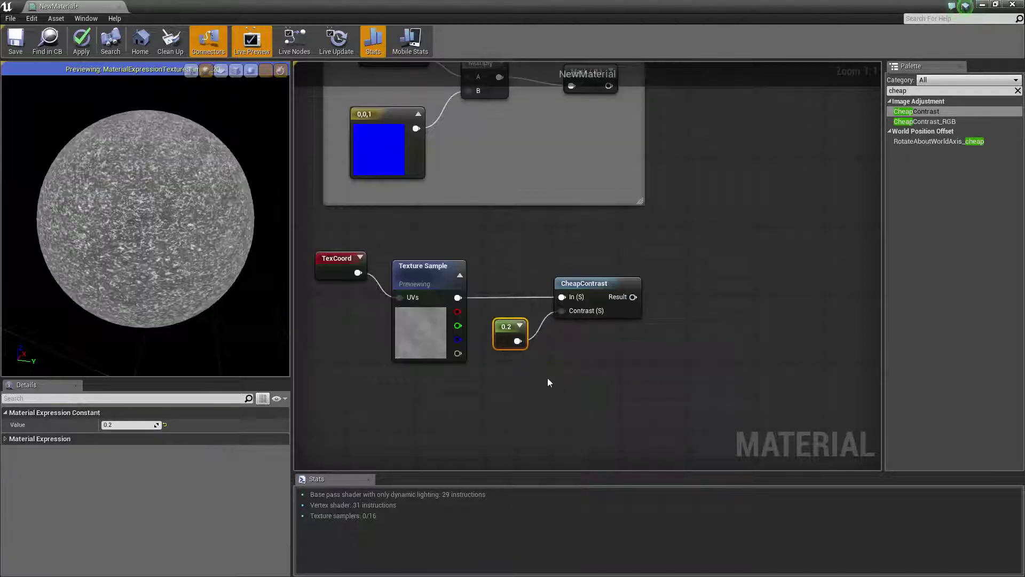
# Convert the 0.2 constant to a scalar parameter named Thickness and move it slightly away from CheapContrast
pyautogui.rightClick(506, 325)
pyautogui.click(555, 326)
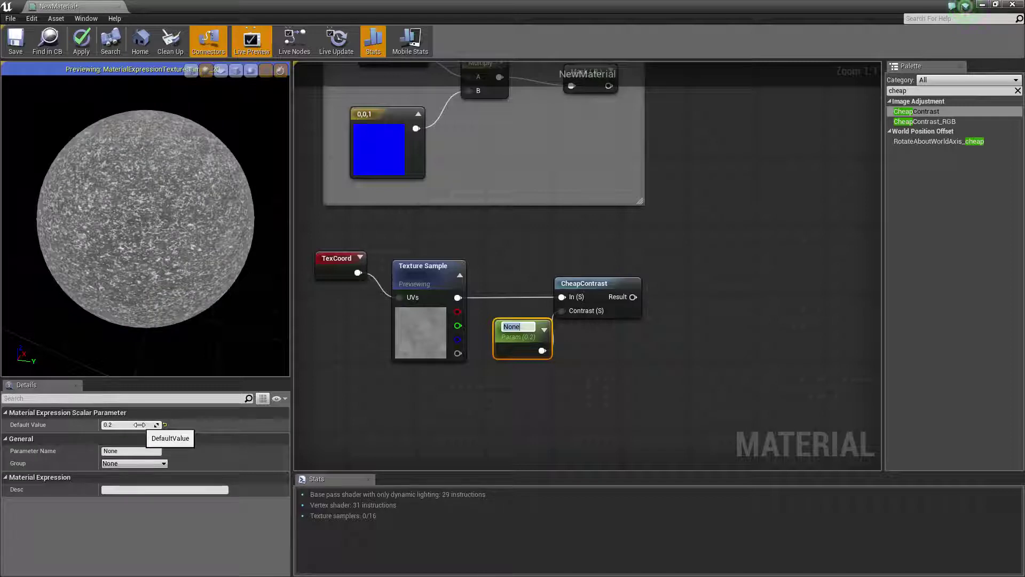
pyautogui.write('Thickness')
pyautogui.press('Return')
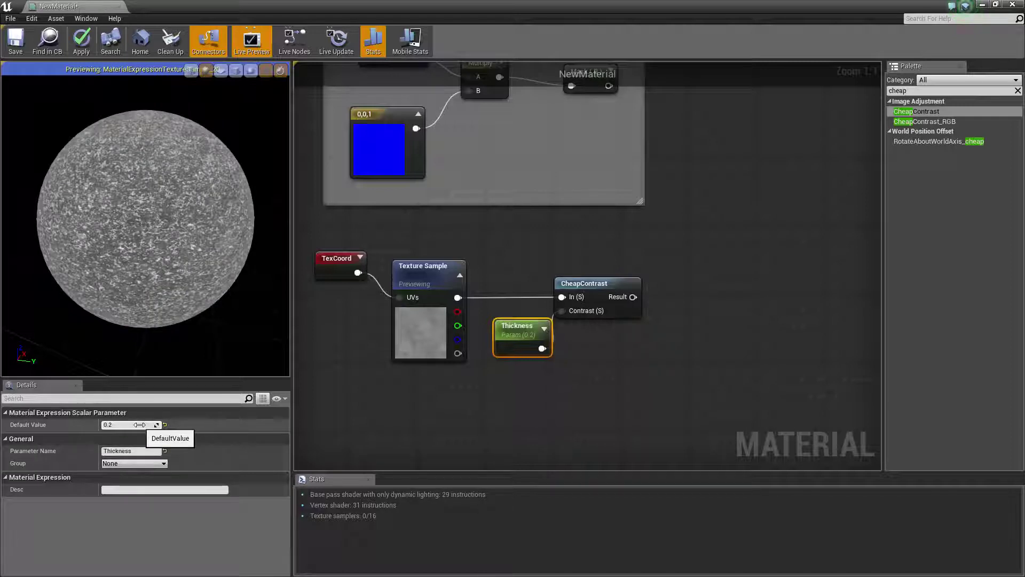
pyautogui.moveTo(546, 321); pyautogui.dragTo(529, 321)
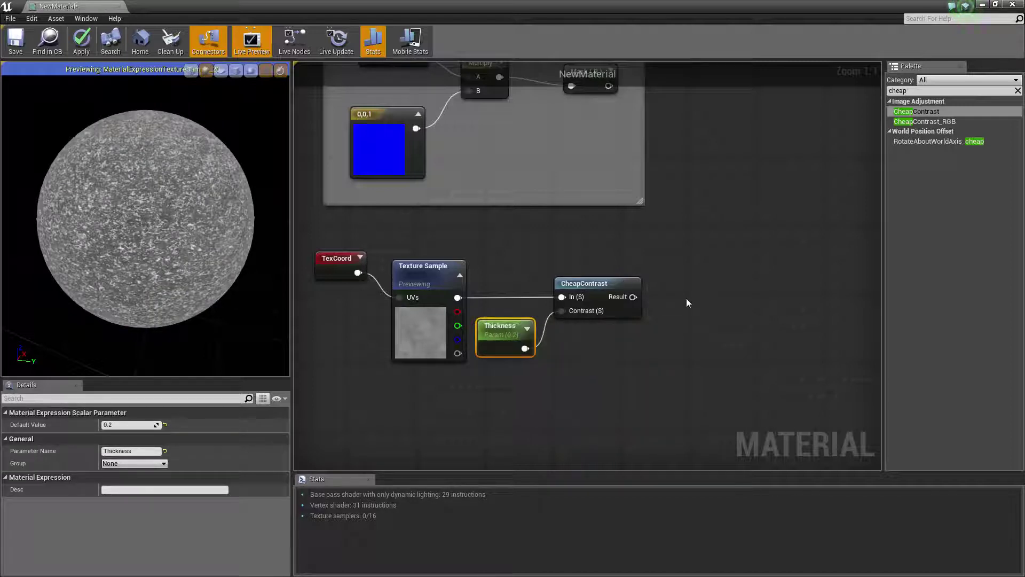
# Add a One Minus (1-x) node and connect the CheapContrast Result to it
pyautogui.moveTo(687, 298); pyautogui.dragTo(554, 279, button='right')
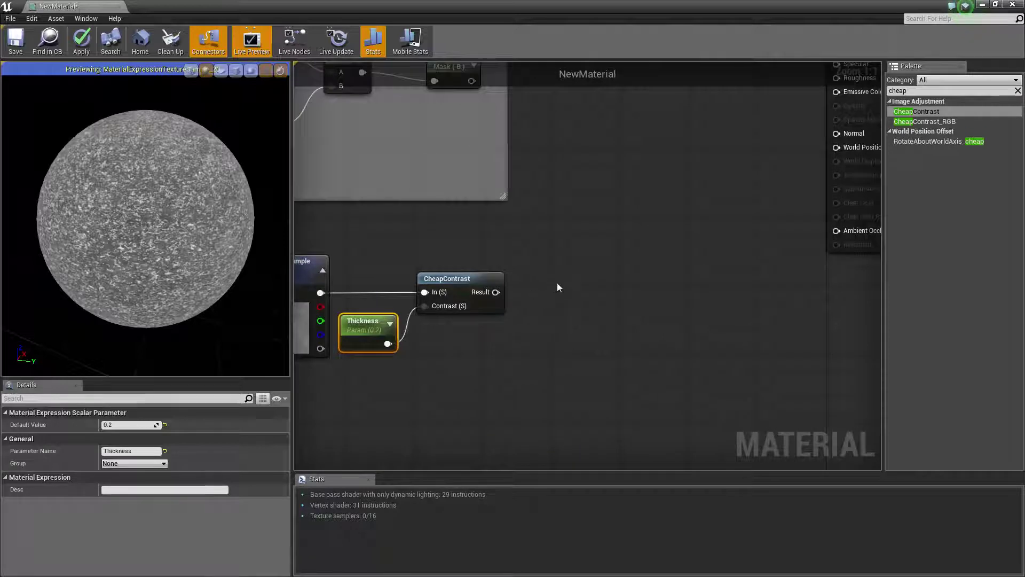
pyautogui.click(557, 287)
pyautogui.moveTo(496, 292); pyautogui.dragTo(564, 304)
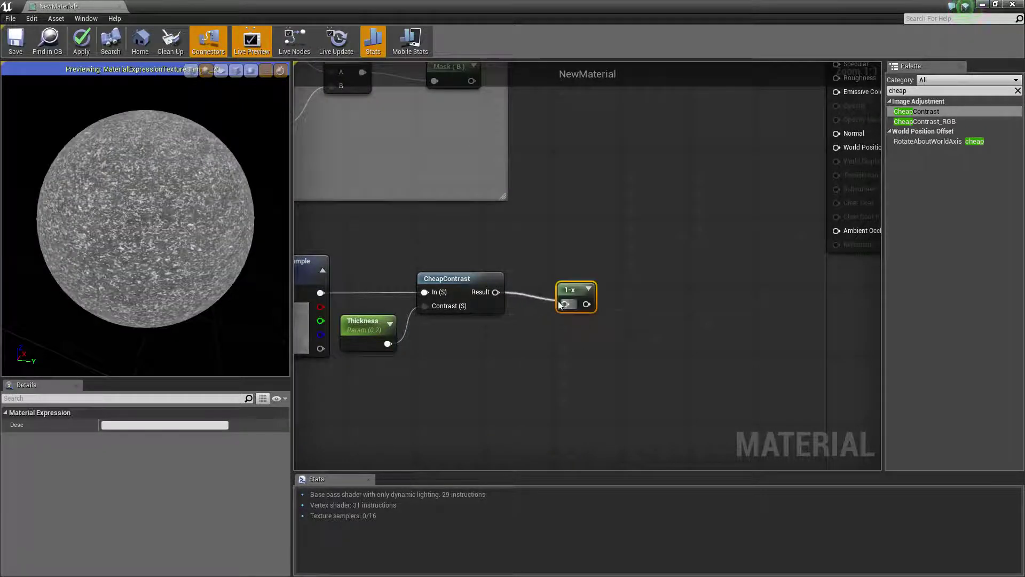
# Connect the Texture Sample's alpha output to CheapContrast's In (S) instead, and move the Texture Sample and TexCoord nodes up
pyautogui.moveTo(558, 304); pyautogui.dragTo(651, 293, button='right')
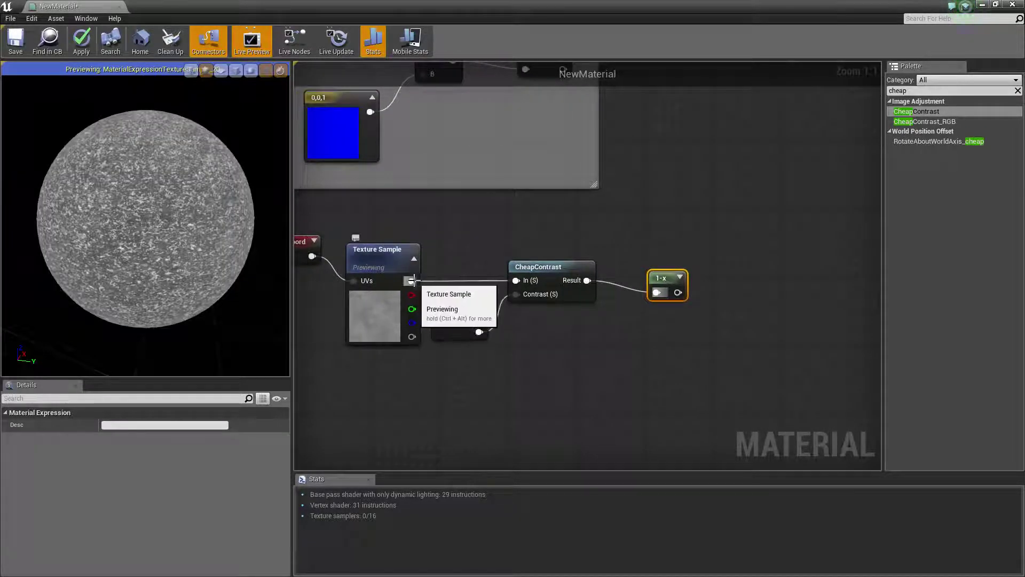
pyautogui.moveTo(411, 336); pyautogui.dragTo(516, 280)
pyautogui.moveTo(395, 258); pyautogui.dragTo(389, 219)
pyautogui.moveTo(396, 262); pyautogui.dragTo(455, 265, button='right')
pyautogui.moveTo(355, 257); pyautogui.dragTo(355, 232)
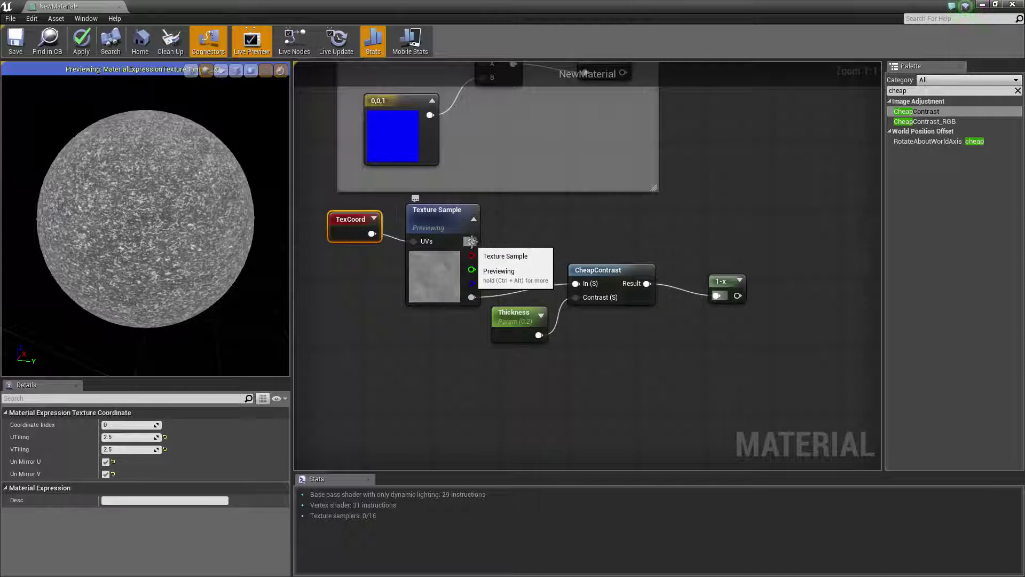
# Add a Lerp node with Mask (B) feeding input A and the 1-x output feeding Alpha
pyautogui.moveTo(747, 270); pyautogui.dragTo(640, 296, button='right')
pyautogui.moveTo(651, 190); pyautogui.dragTo(610, 252, button='right')
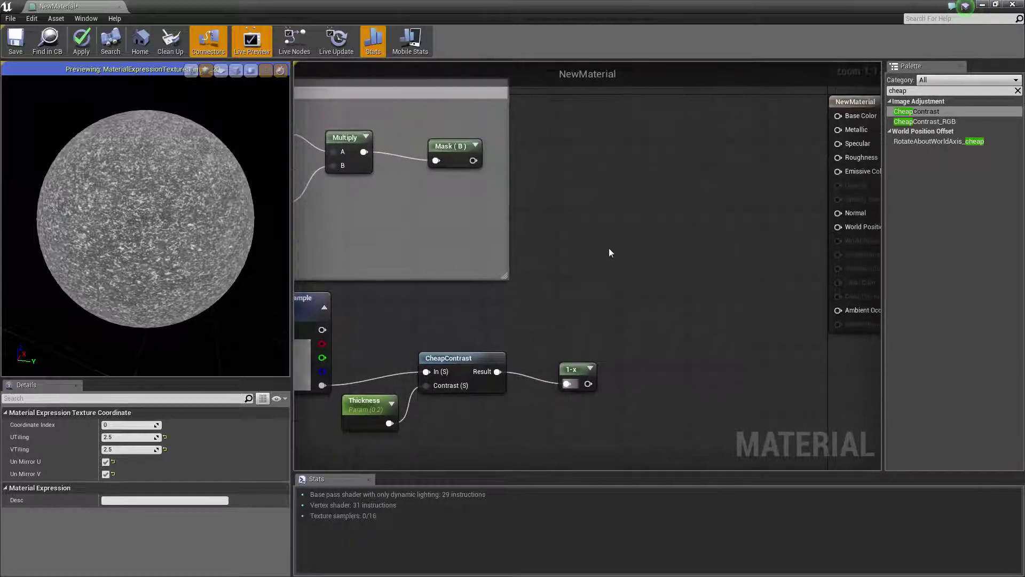
pyautogui.click(581, 208)
pyautogui.moveTo(583, 189)
pyautogui.mouseDown()
pyautogui.moveTo(569, 189)
pyautogui.moveTo(580, 193)
pyautogui.mouseUp()
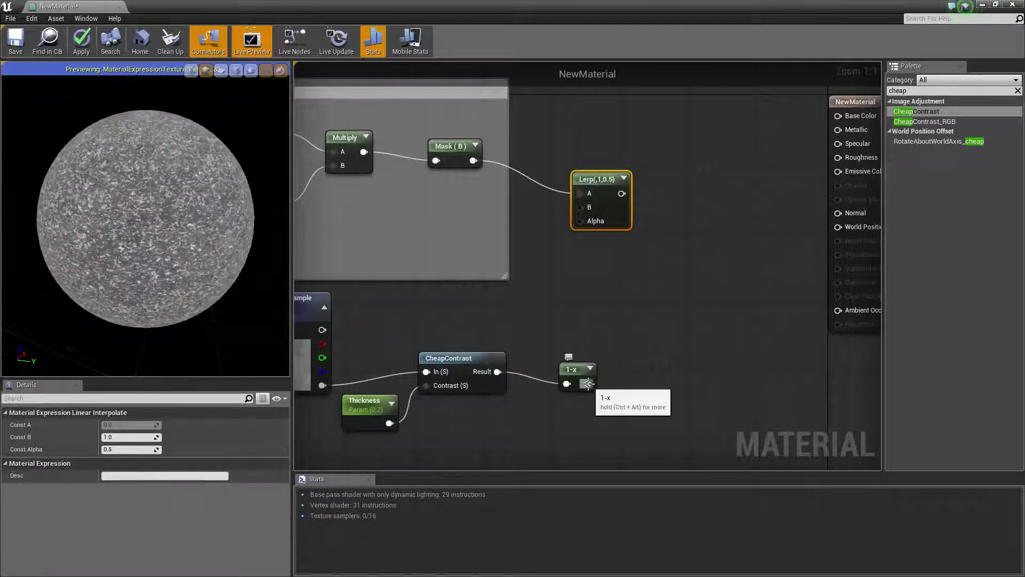
pyautogui.moveTo(584, 224); pyautogui.dragTo(582, 219)
# Add a Constant of 0, connect it to the Lerp's B input and place it below Mask (B)
pyautogui.press('1')
pyautogui.click(418, 200)
pyautogui.moveTo(436, 221); pyautogui.dragTo(582, 207)
pyautogui.moveTo(435, 210); pyautogui.dragTo(474, 210)
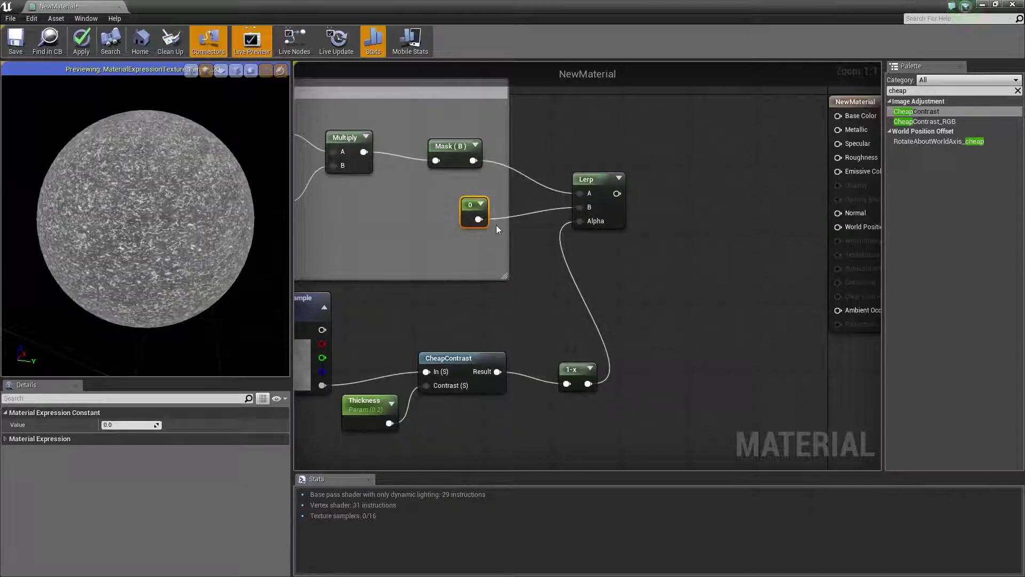
# Preview the Lerp node and view the combined dust mask on the sphere from a side angle
pyautogui.rightClick(604, 179)
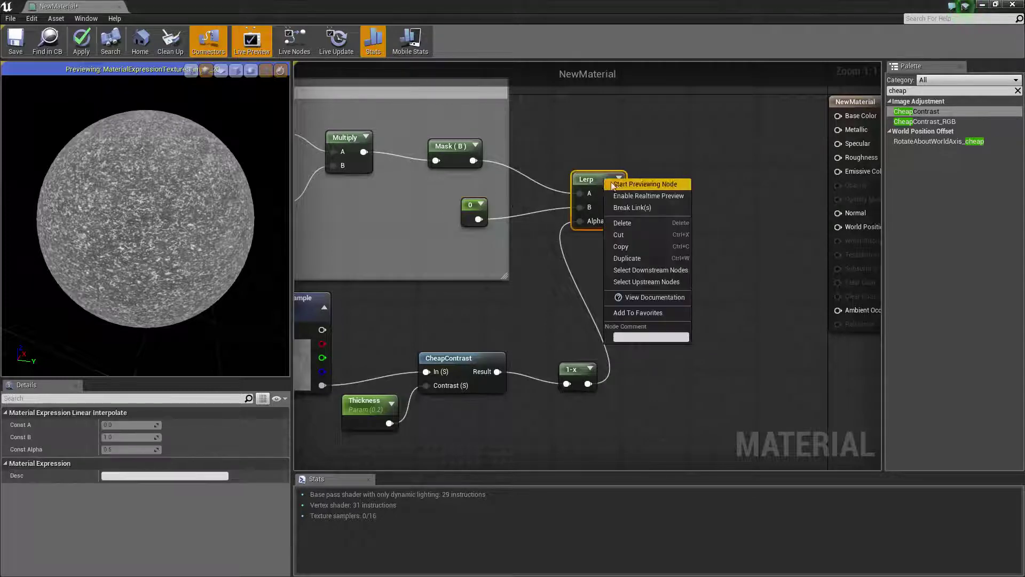
pyautogui.click(617, 185)
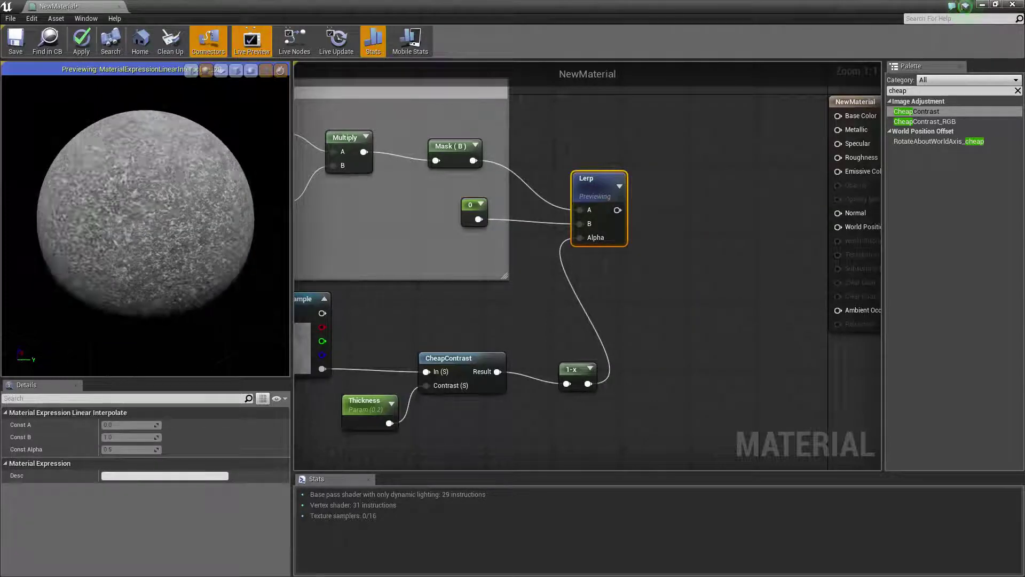
pyautogui.moveTo(181, 116); pyautogui.dragTo(181, 70)
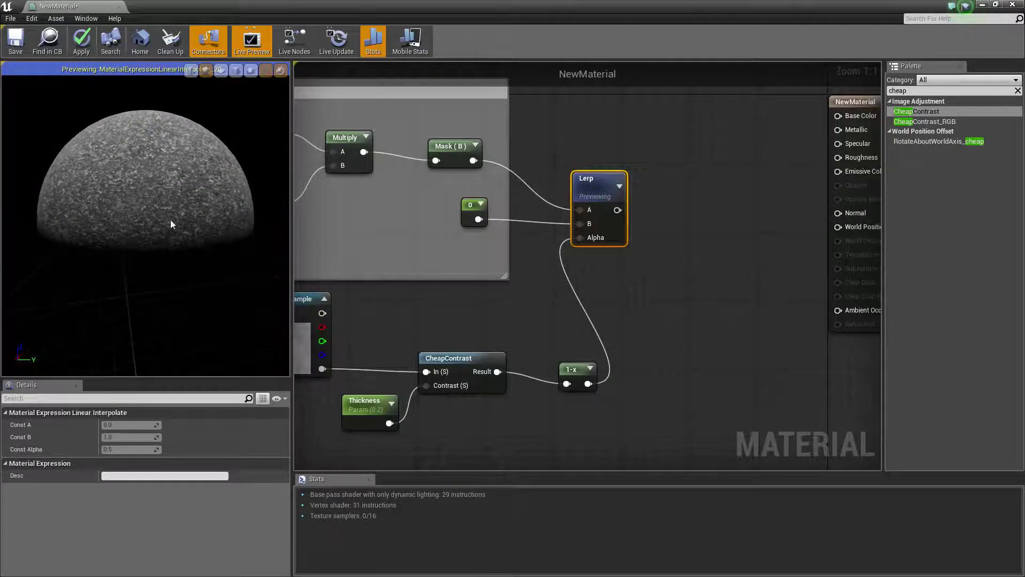
# Preview Mask (B) on the sphere, return the preview to the Lerp node, and compare the noise breakup from different angles
pyautogui.moveTo(223, 236); pyautogui.dragTo(319, 186)
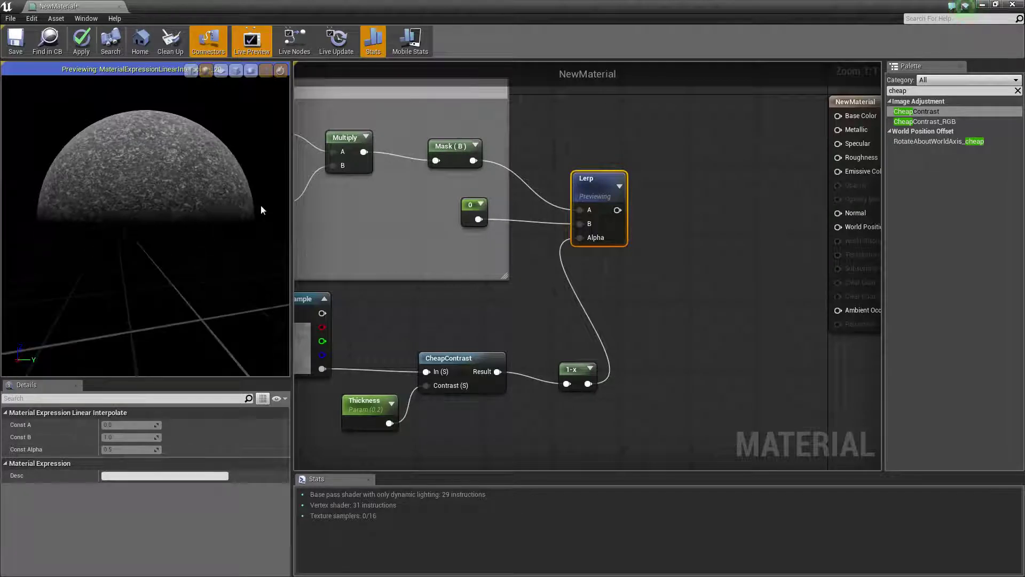
pyautogui.rightClick(446, 159)
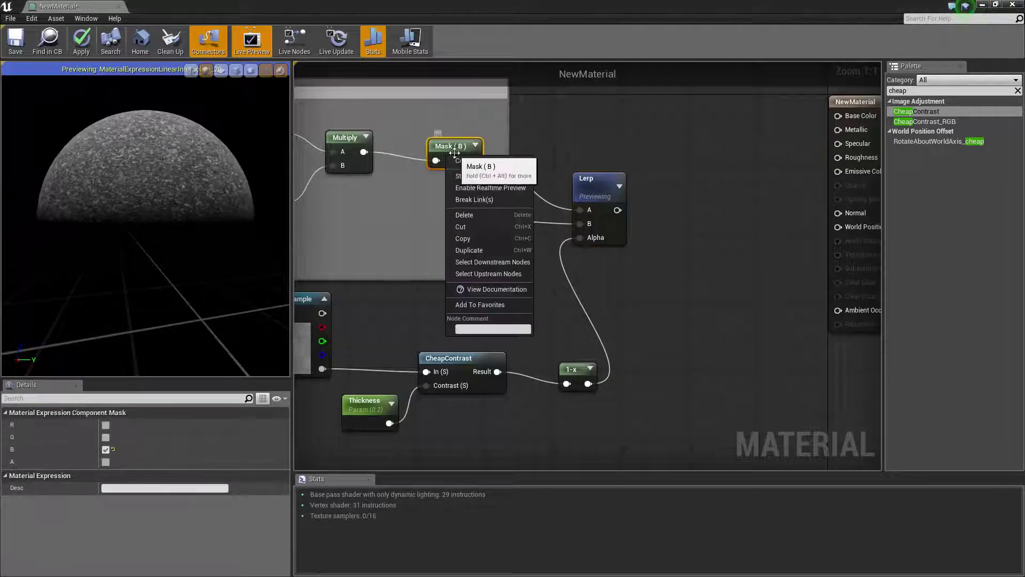
pyautogui.click(468, 175)
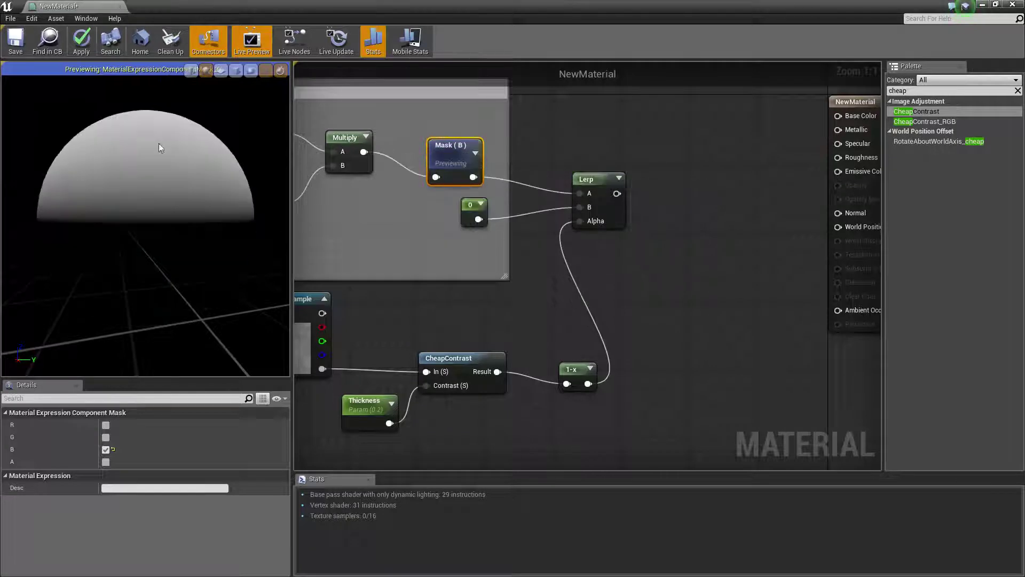
pyautogui.click(587, 179)
pyautogui.rightClick(588, 182)
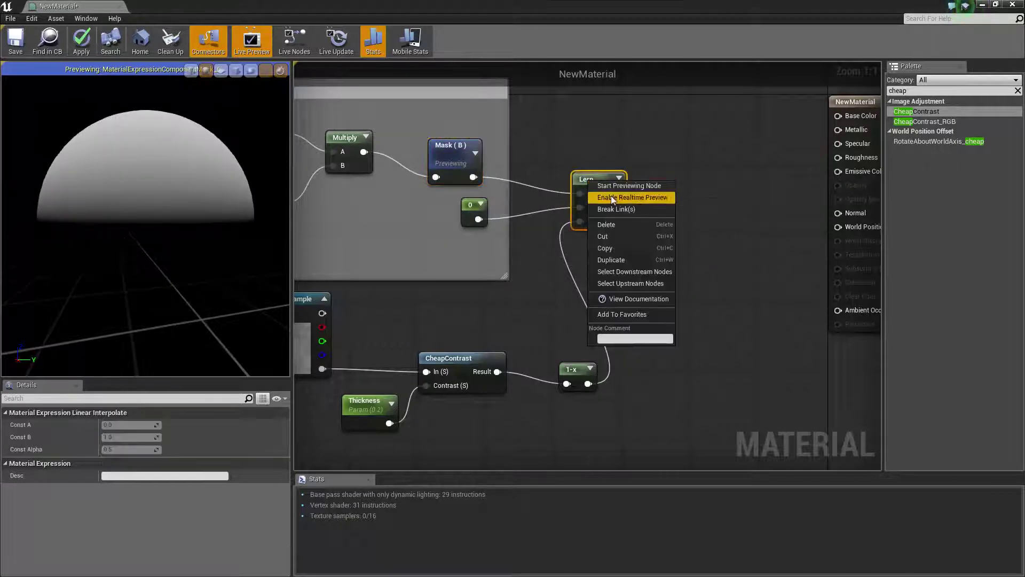
pyautogui.click(639, 185)
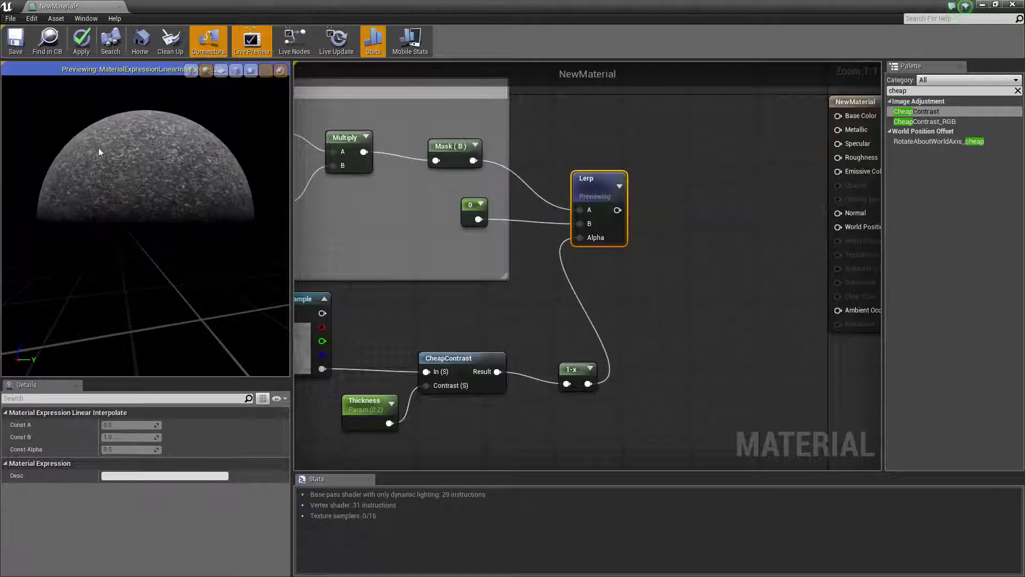
pyautogui.moveTo(98, 152); pyautogui.dragTo(35, 183)
pyautogui.moveTo(154, 275); pyautogui.dragTo(223, 243)
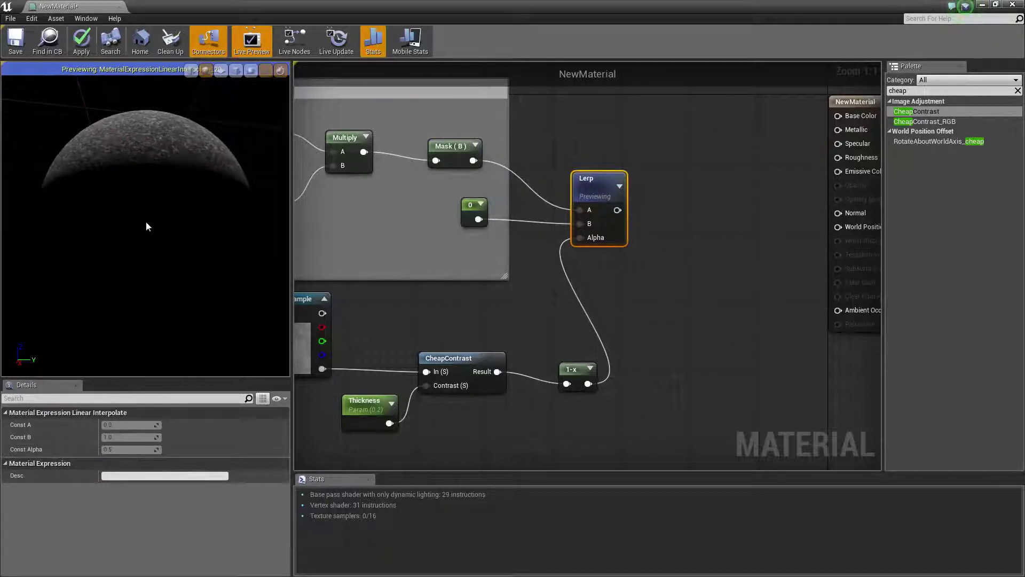
pyautogui.moveTo(68, 128); pyautogui.dragTo(68, 183)
# Enclose TexCoord, Texture Sample, Thickness, CheapContrast and 1-x in a comment named NoiseMask and align it below the DirectionalMask comment
pyautogui.moveTo(638, 278); pyautogui.dragTo(736, 225, button='right')
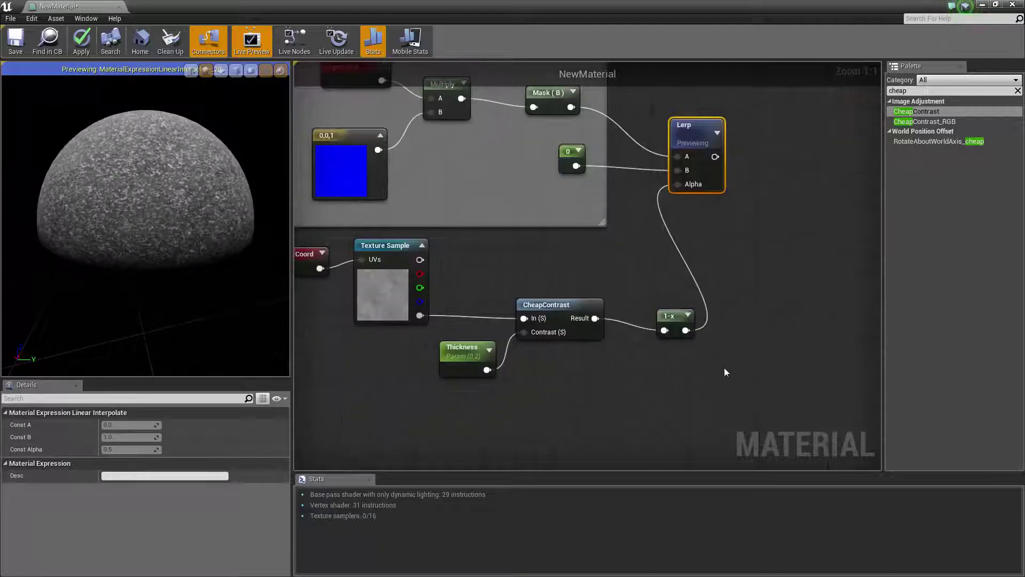
pyautogui.scroll(-1, 737, 371)
pyautogui.moveTo(748, 370); pyautogui.dragTo(372, 265)
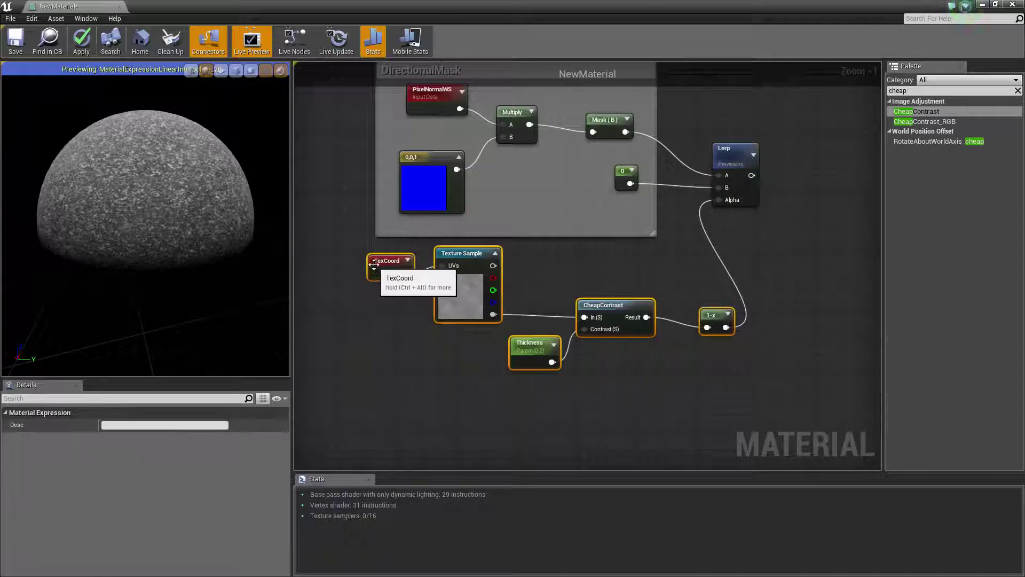
pyautogui.press('c')
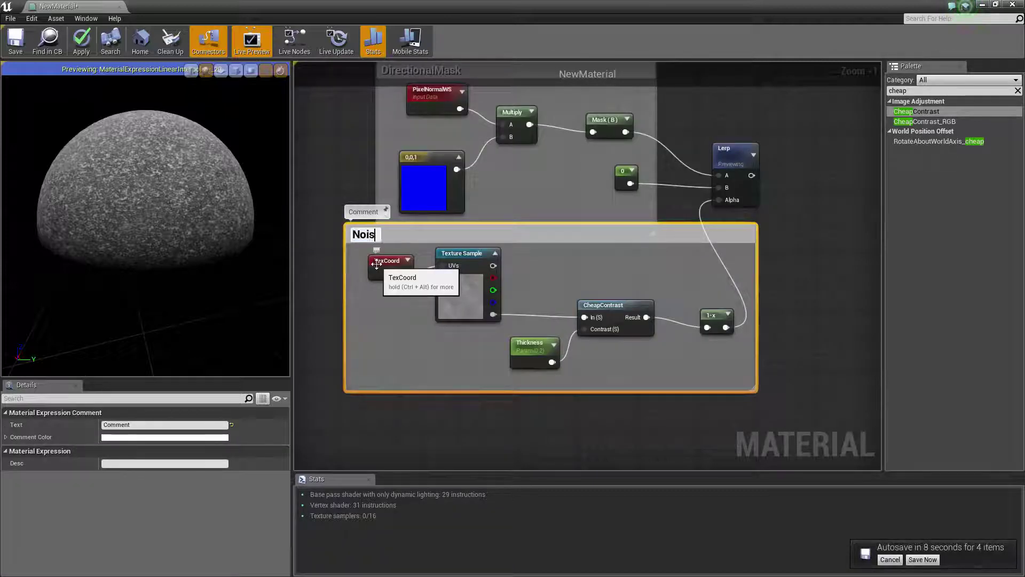
pyautogui.write('NoiseMask')
pyautogui.press('Return')
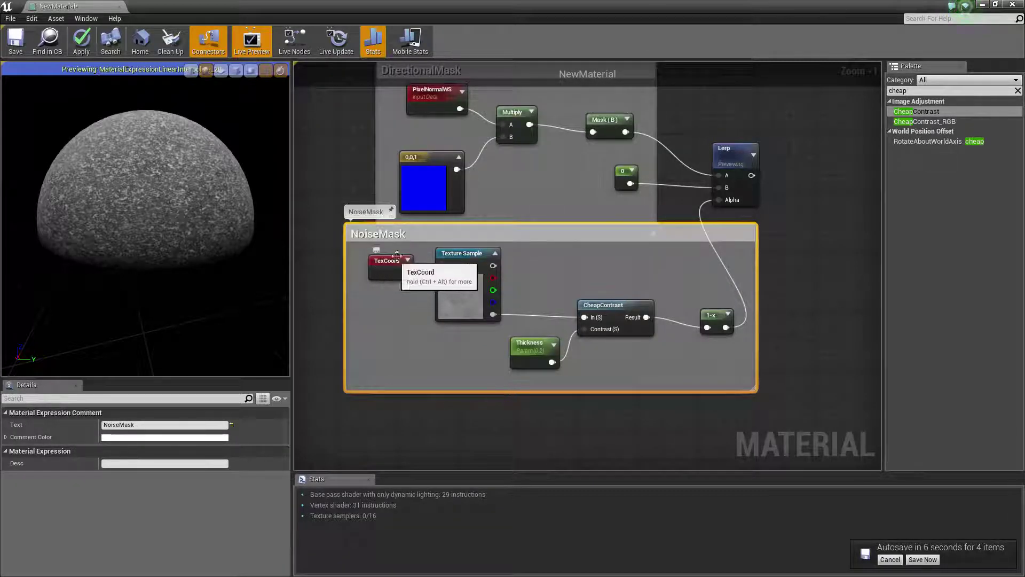
pyautogui.click(522, 258)
pyautogui.moveTo(533, 241); pyautogui.dragTo(564, 276)
# Enclose the Lerp node in a comment named Mask
pyautogui.click(736, 156)
pyautogui.press('c')
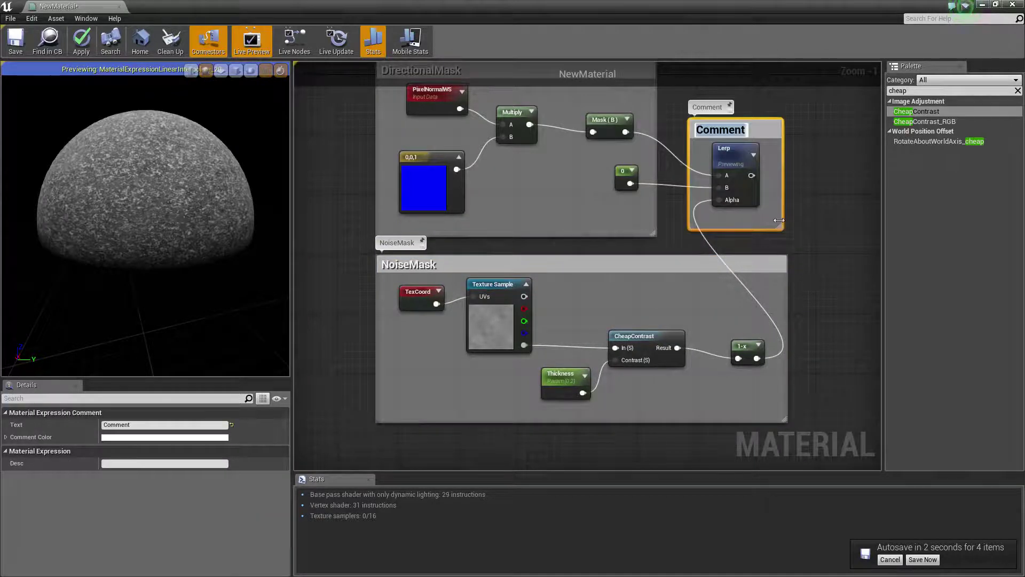
pyautogui.write('Mask')
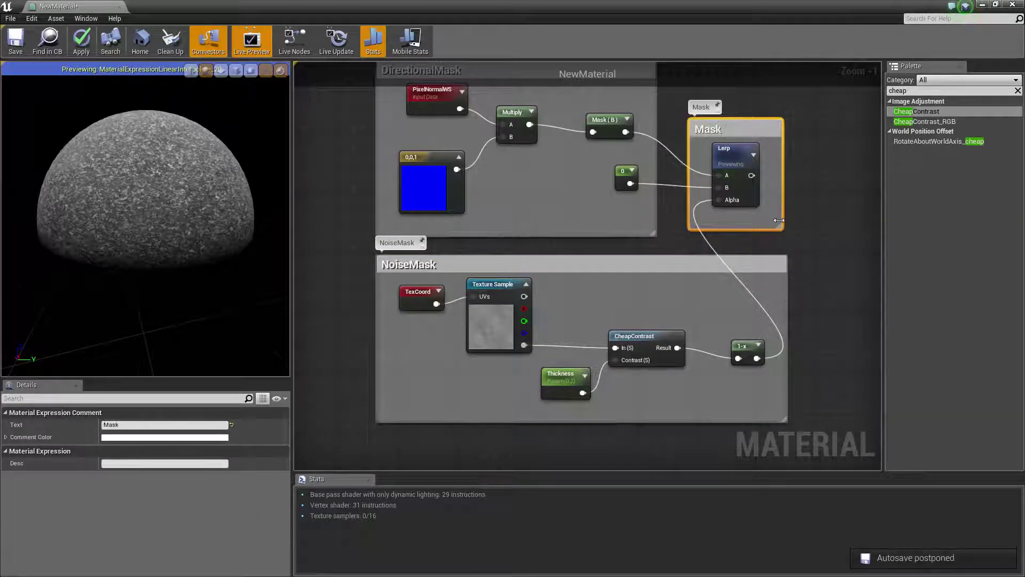
pyautogui.click(822, 167)
# Move the DirectionalMask, NoiseMask and Mask groups together further left, away from the material output node
pyautogui.scroll(-4, 760, 194)
pyautogui.moveTo(780, 328); pyautogui.dragTo(592, 120)
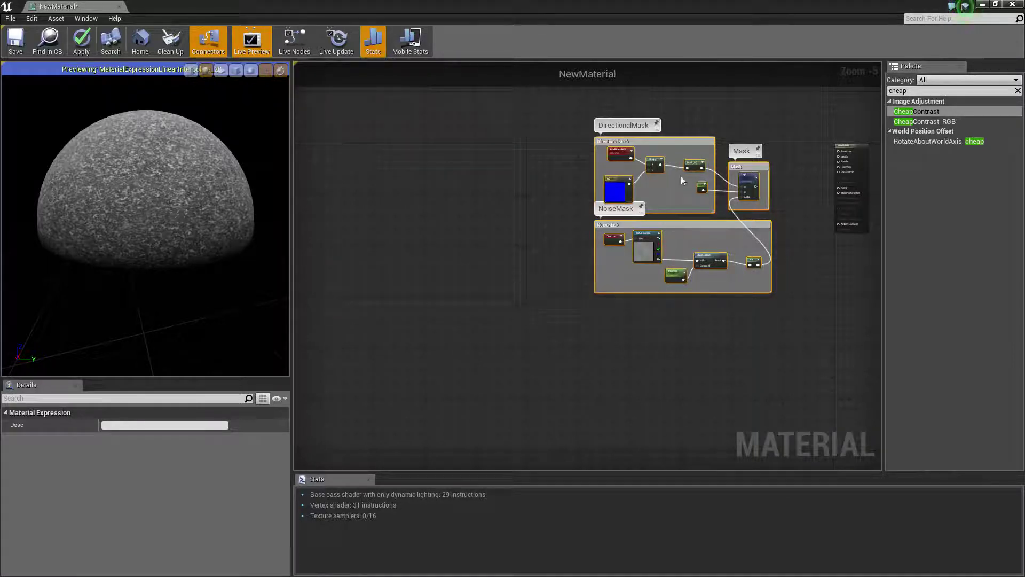
pyautogui.moveTo(659, 163); pyautogui.dragTo(555, 168)
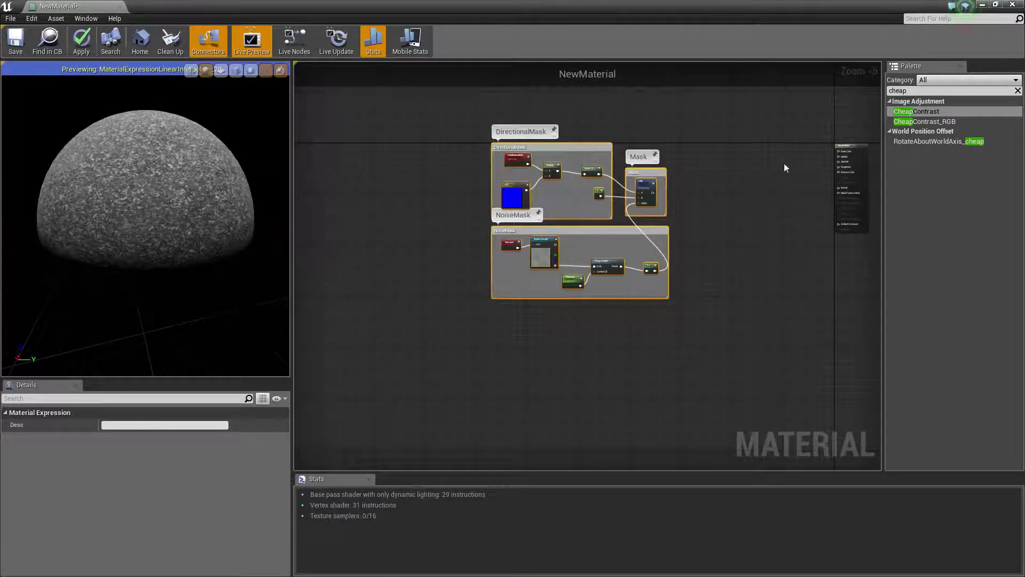
pyautogui.moveTo(773, 151); pyautogui.dragTo(686, 208, button='right')
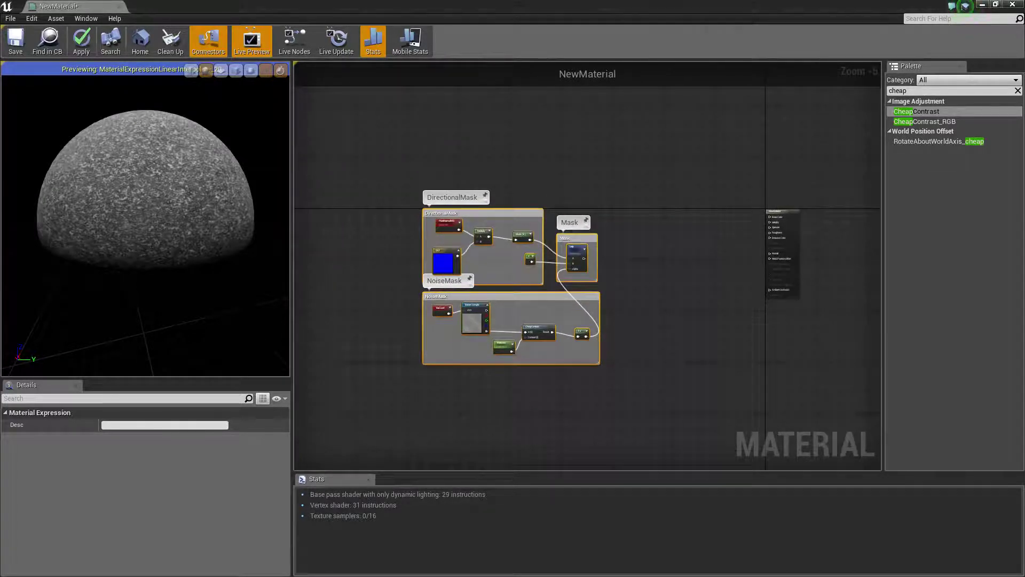
pyautogui.click(545, 134)
# Add two Constant3Vector nodes, one above the other, in the empty space above the mask groups
pyautogui.moveTo(546, 135); pyautogui.dragTo(508, 195, button='right')
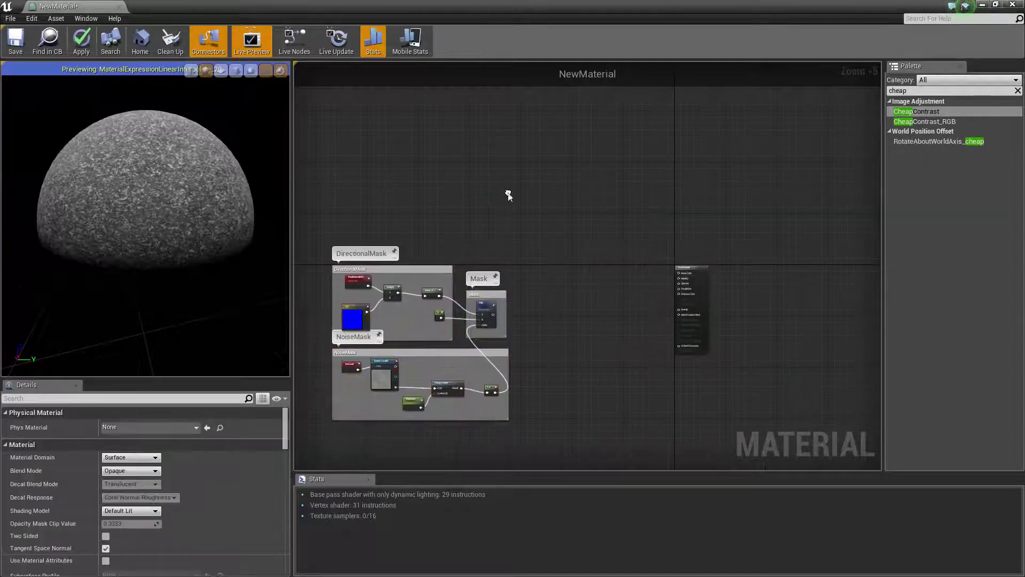
pyautogui.click(538, 190)
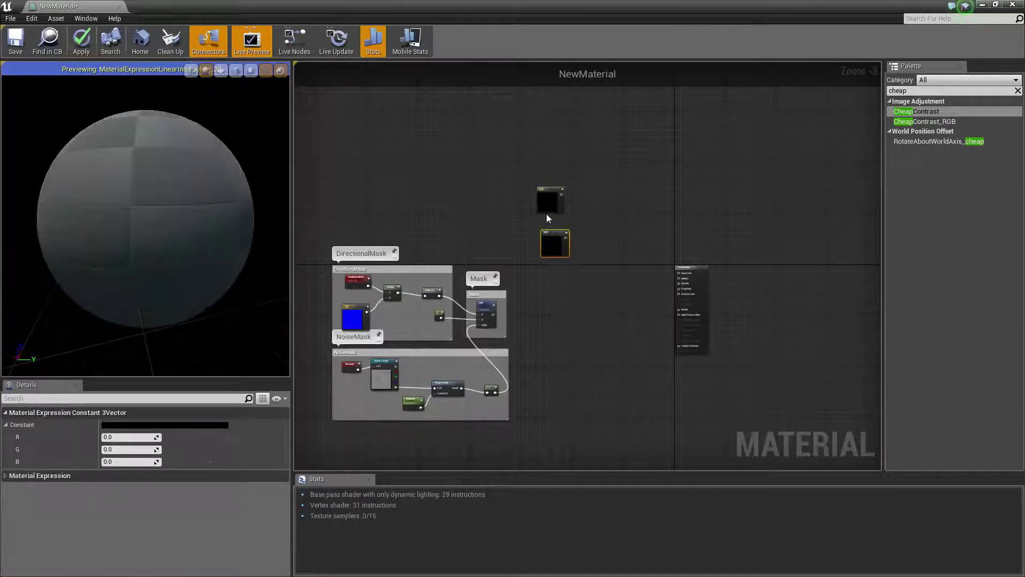
pyautogui.moveTo(507, 158); pyautogui.dragTo(618, 280)
pyautogui.scroll(5, 595, 225)
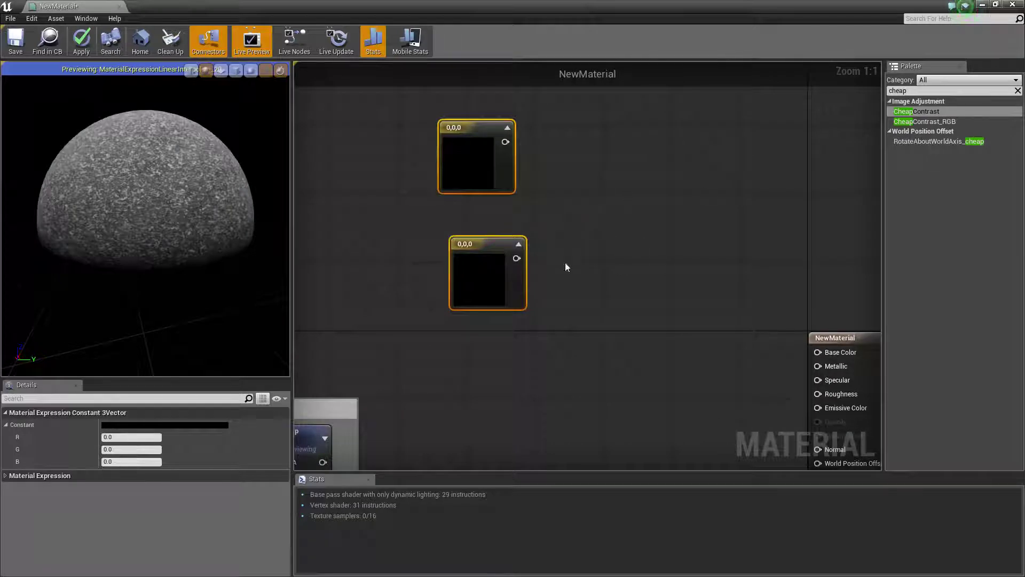
pyautogui.click(602, 171)
pyautogui.click(726, 154)
pyautogui.click(652, 113)
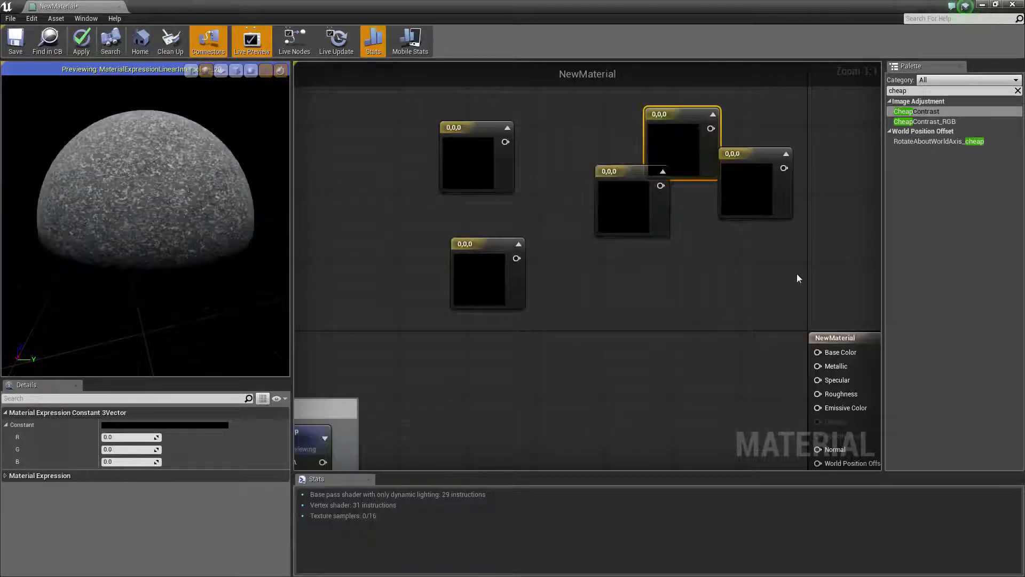
pyautogui.moveTo(802, 260); pyautogui.dragTo(622, 151)
pyautogui.press('Delete')
# Place the second Constant3Vector directly below the first and set its colour to beige 0.755, 0.617, 0.476
pyautogui.moveTo(479, 245); pyautogui.dragTo(469, 214)
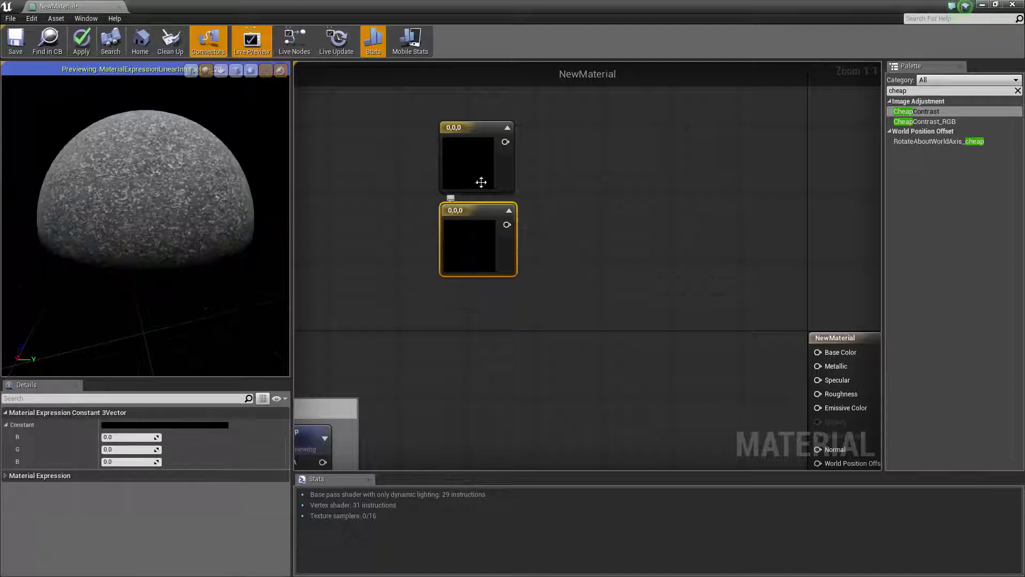
pyautogui.click(482, 158)
pyautogui.moveTo(202, 236); pyautogui.dragTo(208, 116)
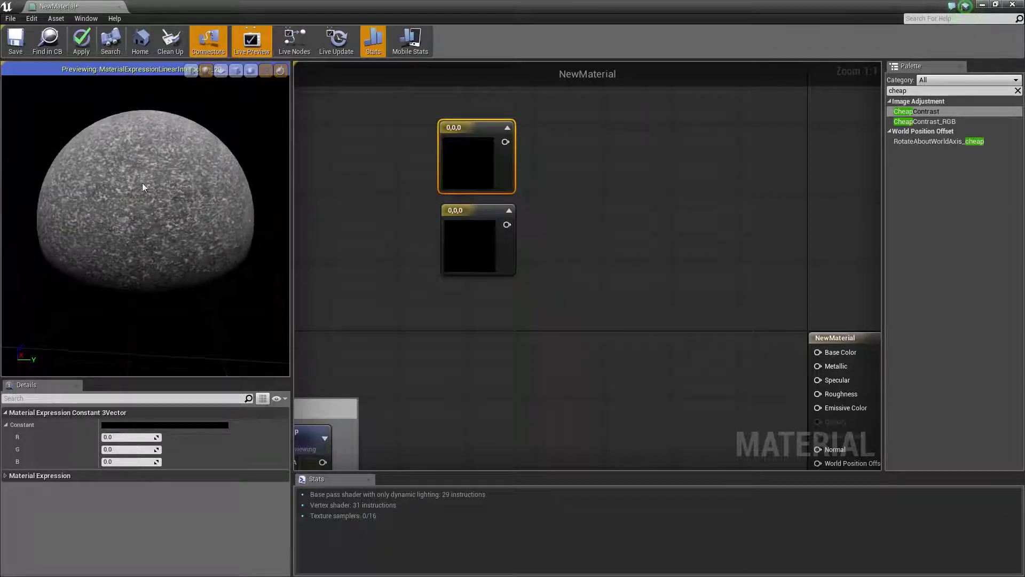
pyautogui.click(490, 258)
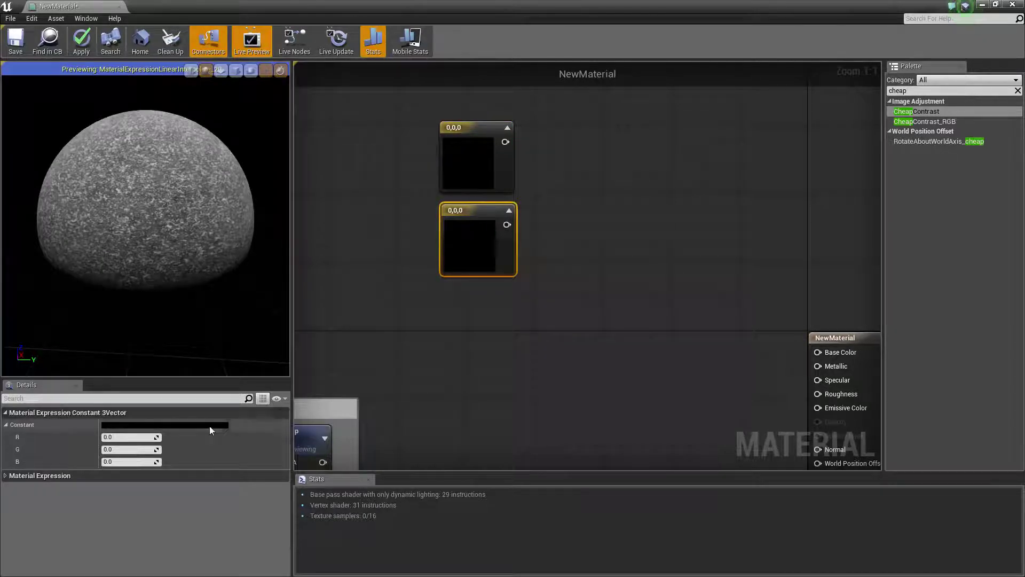
pyautogui.click(209, 425)
pyautogui.click(303, 434)
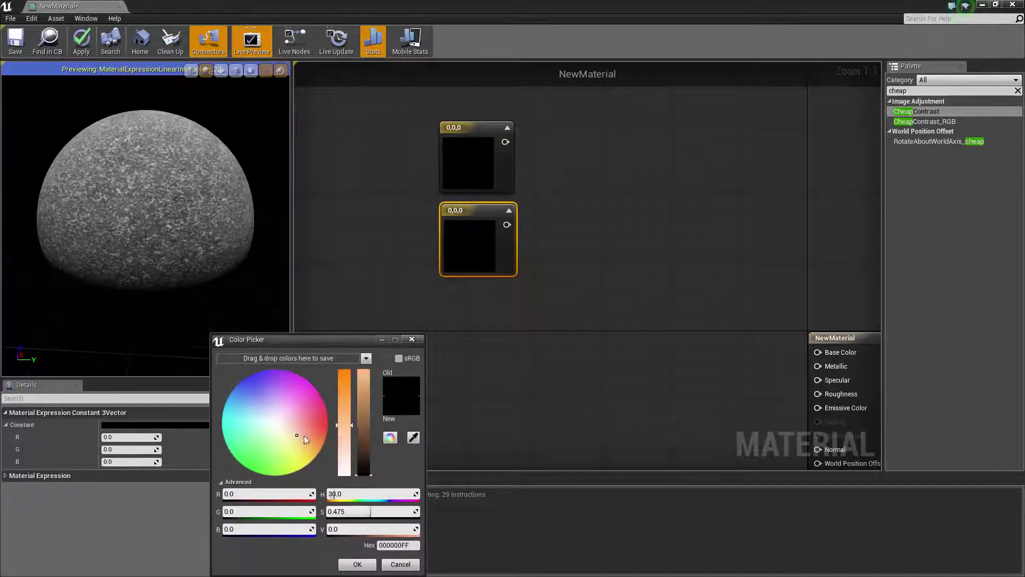
pyautogui.click(363, 395)
pyautogui.click(343, 435)
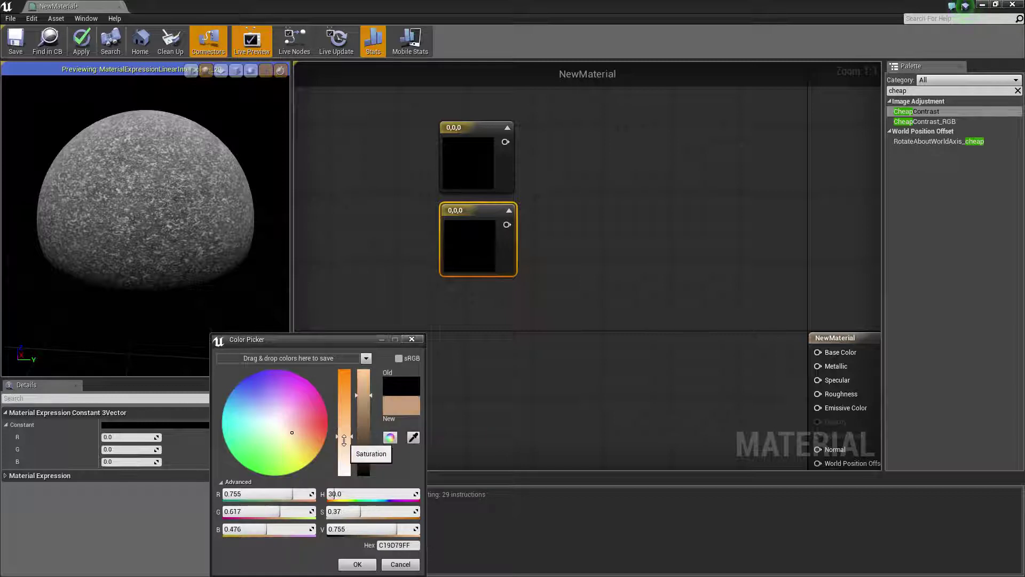
pyautogui.click(357, 564)
pyautogui.click(580, 245)
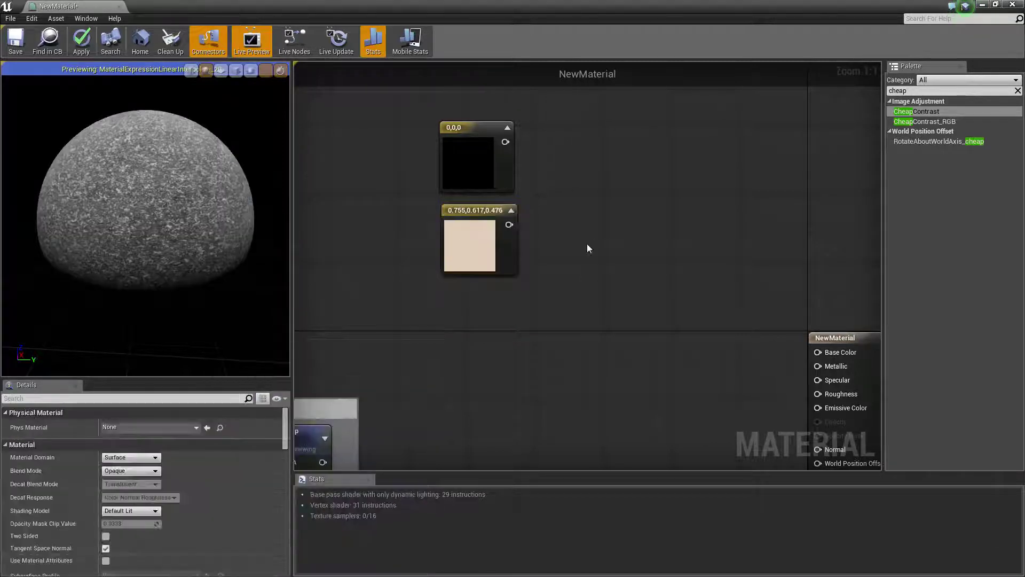
# Add a Lerp with the black constant feeding A, the beige constant feeding B and the Mask group's Lerp output feeding Alpha
pyautogui.moveTo(579, 245)
pyautogui.mouseDown(button='right')
pyautogui.moveTo(615, 222)
pyautogui.moveTo(562, 252)
pyautogui.mouseUp(button='right')
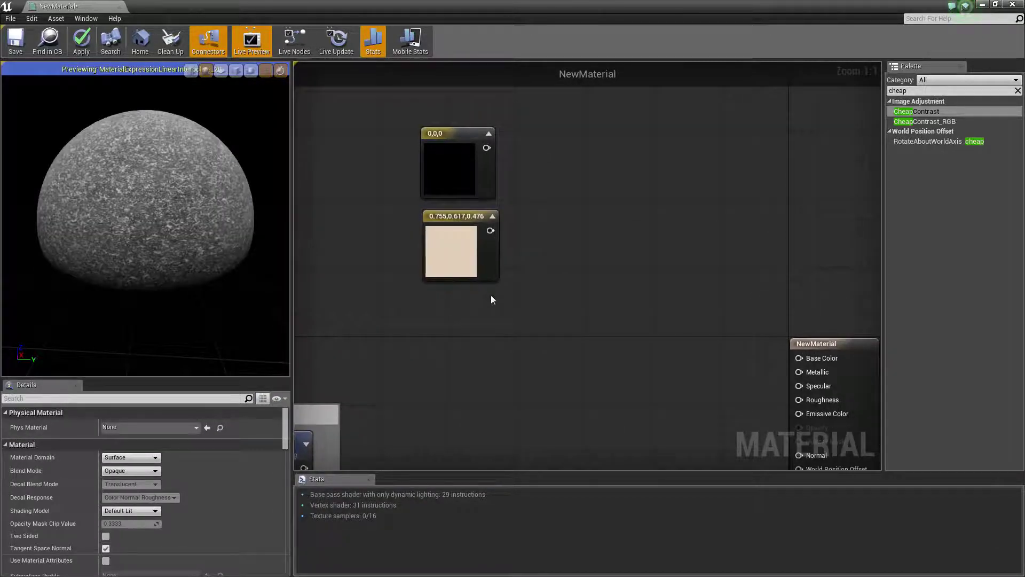
pyautogui.click(526, 198)
pyautogui.moveTo(486, 148); pyautogui.dragTo(531, 229)
pyautogui.moveTo(505, 331); pyautogui.dragTo(556, 249, button='right')
pyautogui.moveTo(356, 387); pyautogui.dragTo(586, 159)
pyautogui.moveTo(626, 174); pyautogui.dragTo(612, 212, button='right')
# Preview the colour-blending Lerp on the sphere and move the black constant slightly up and left of the beige one
pyautogui.rightClick(587, 165)
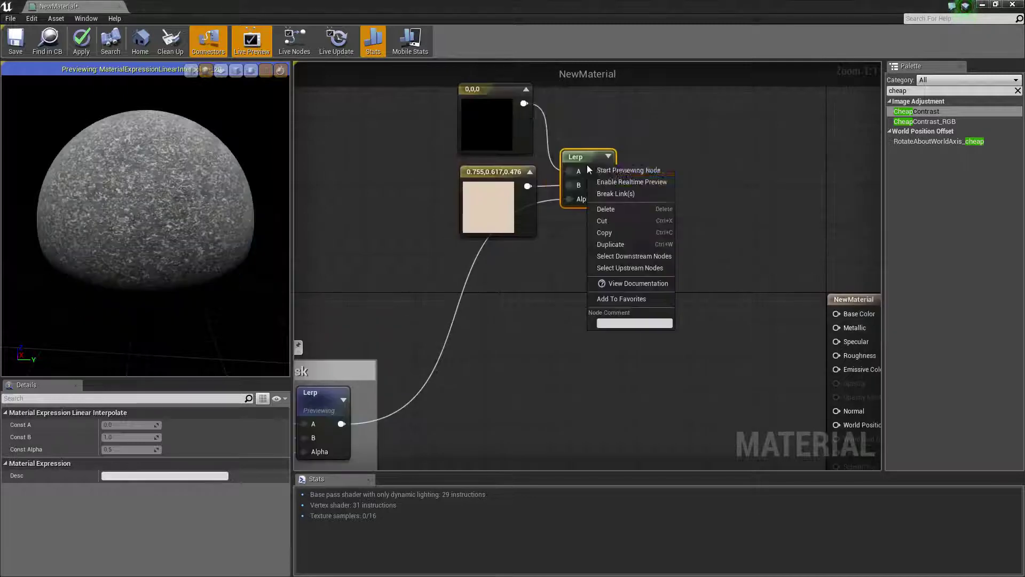
pyautogui.click(623, 169)
pyautogui.moveTo(151, 288); pyautogui.dragTo(124, 283)
pyautogui.click(528, 112)
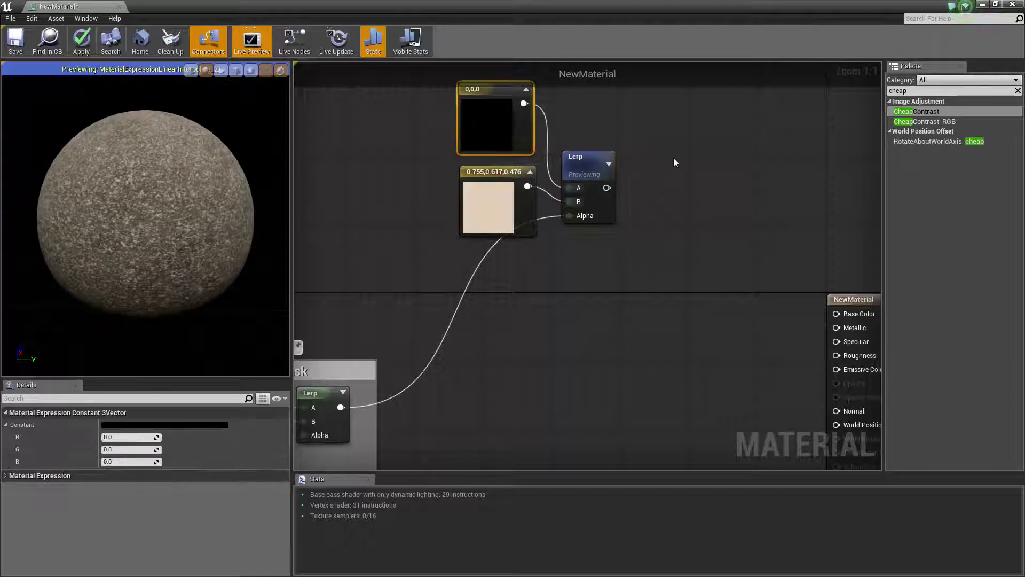
pyautogui.moveTo(684, 132); pyautogui.dragTo(678, 156, button='right')
pyautogui.moveTo(488, 174); pyautogui.dragTo(473, 179)
pyautogui.moveTo(179, 304); pyautogui.dragTo(176, 382)
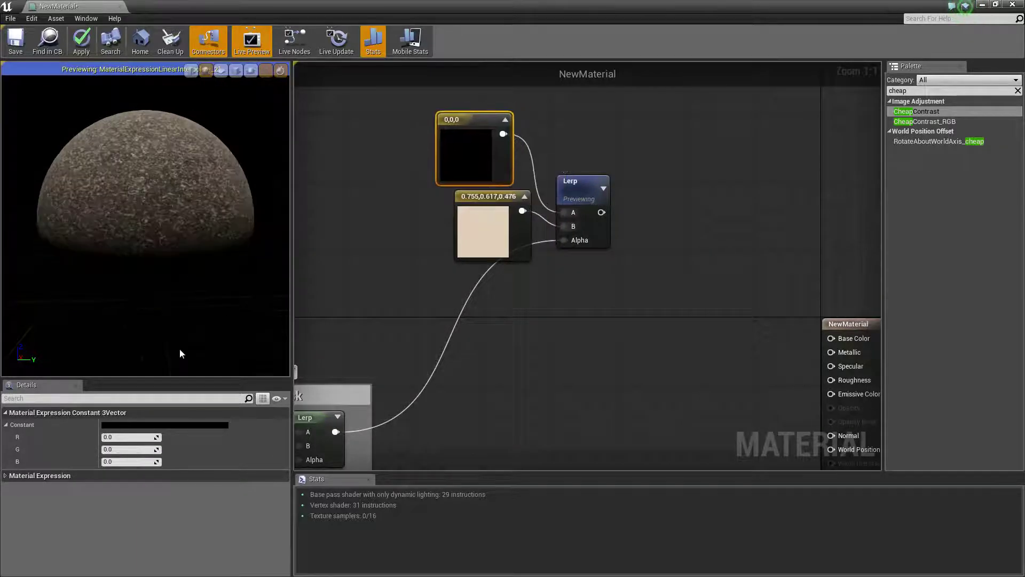
# Set the constant feeding the Lerp's A input to pink 0.765, 0.128, 0.433 and inspect the blend on the sphere
pyautogui.click(182, 425)
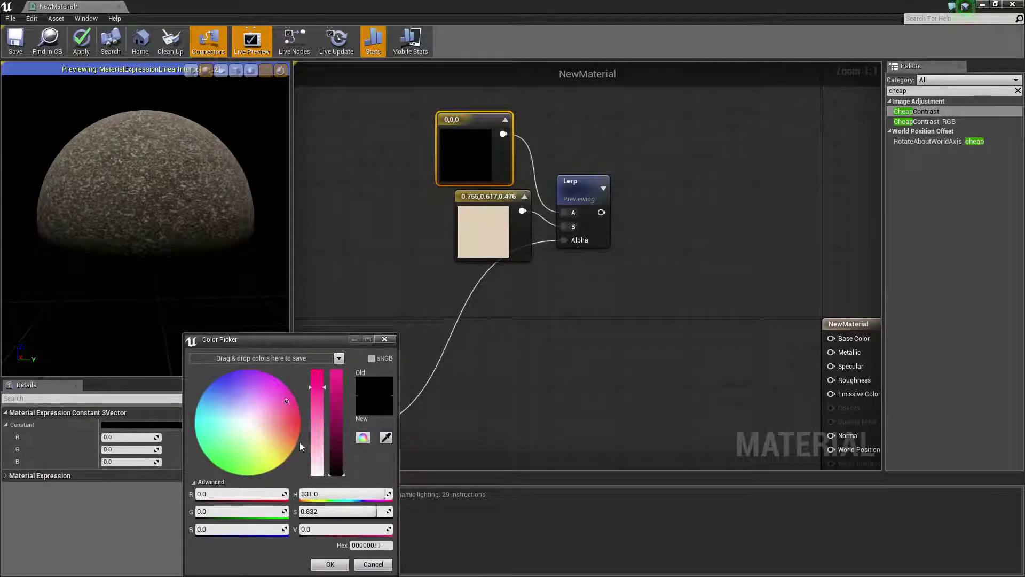
pyautogui.click(337, 394)
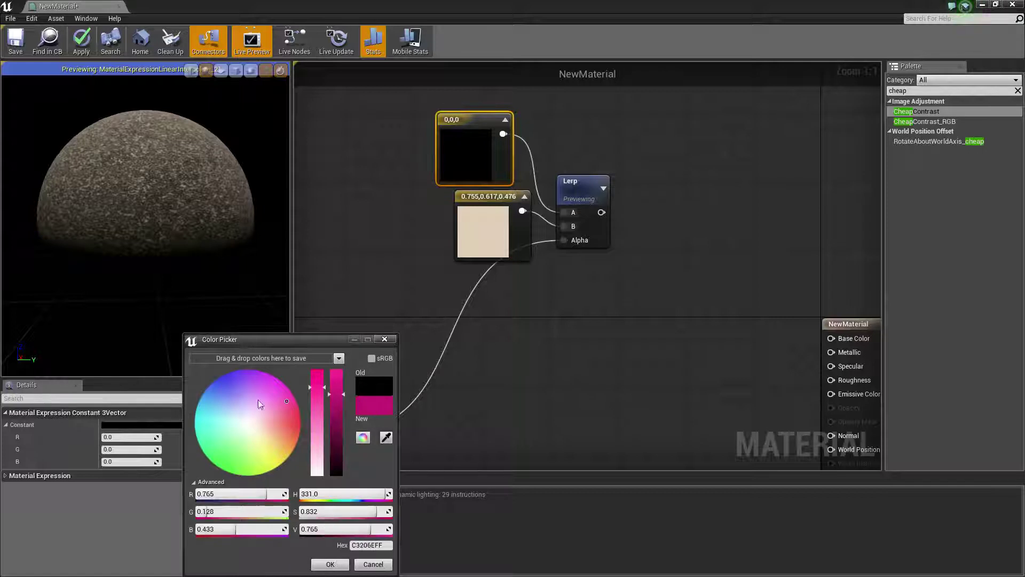
pyautogui.click(335, 569)
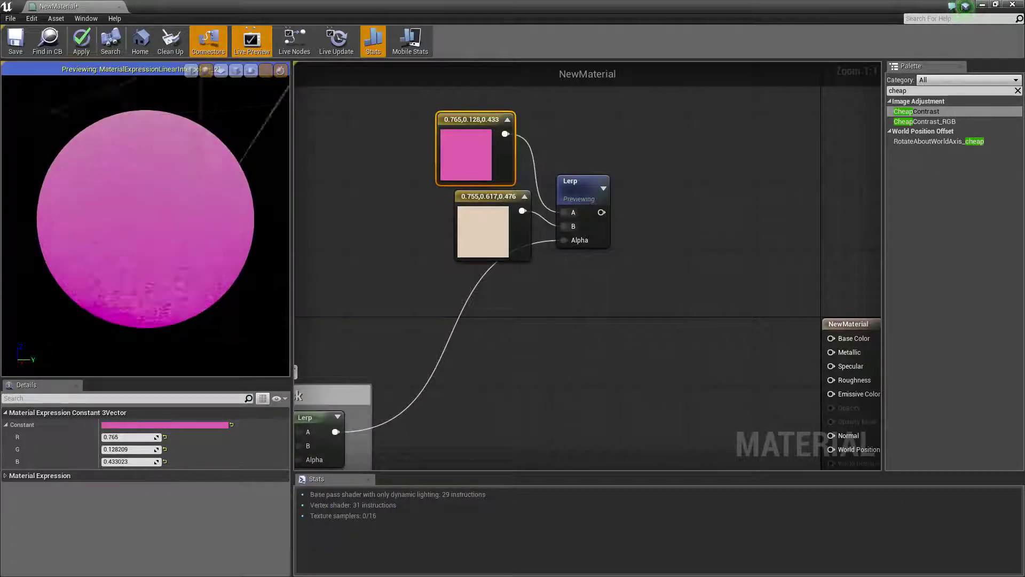
pyautogui.moveTo(177, 325)
pyautogui.mouseDown()
pyautogui.moveTo(213, 305)
pyautogui.moveTo(176, 325)
pyautogui.mouseUp()
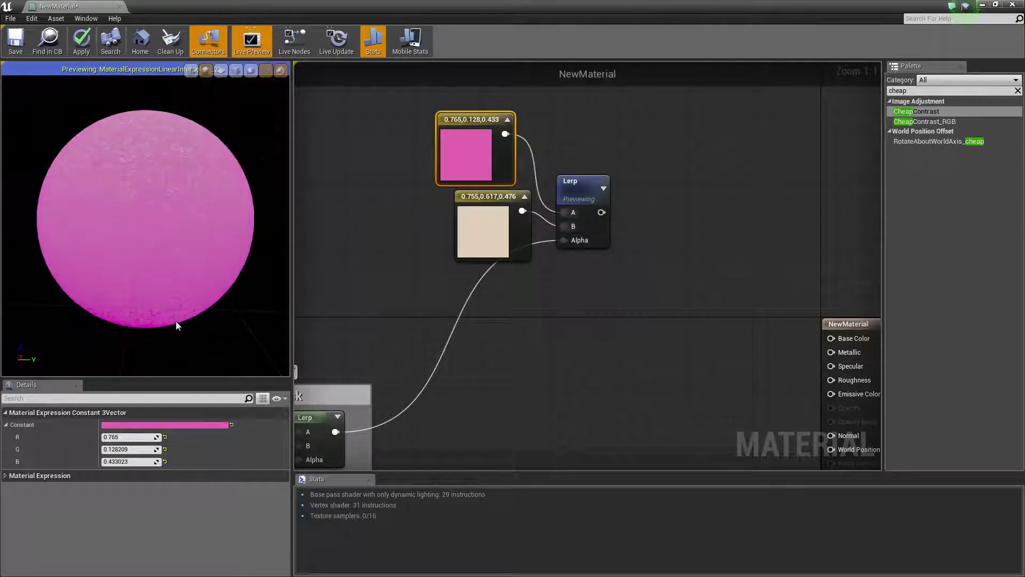
# Set the constant feeding the Lerp's A input to black 0,0,0 and move it directly above the beige constant
pyautogui.click(213, 424)
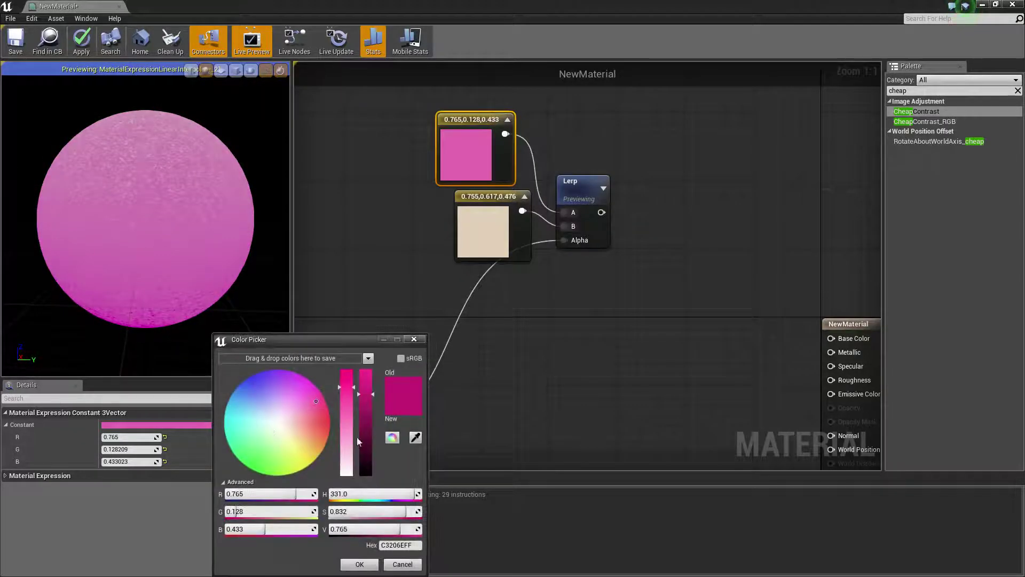
pyautogui.moveTo(358, 440); pyautogui.dragTo(366, 474)
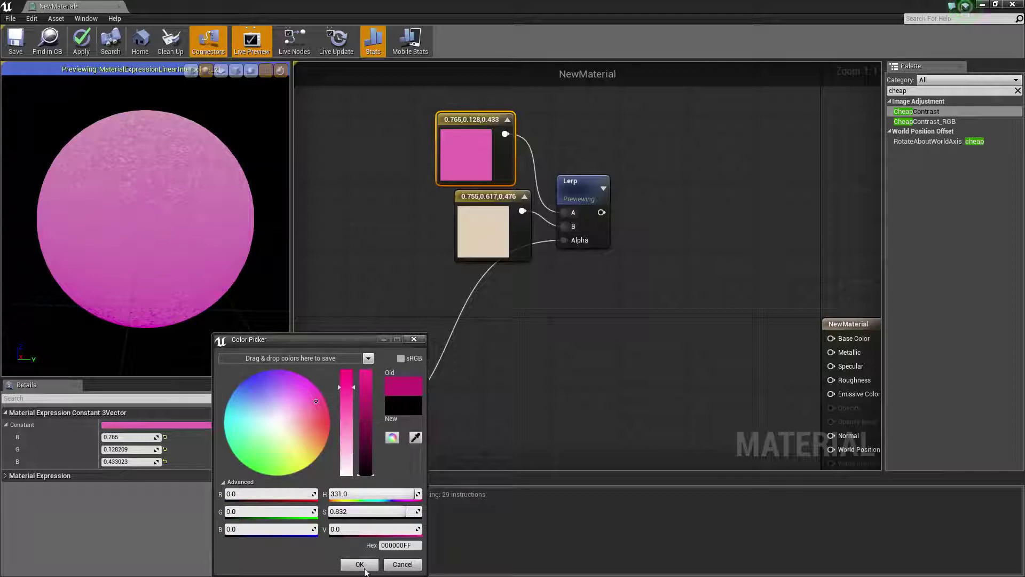
pyautogui.click(359, 564)
pyautogui.moveTo(494, 162); pyautogui.dragTo(510, 153)
pyautogui.click(504, 227)
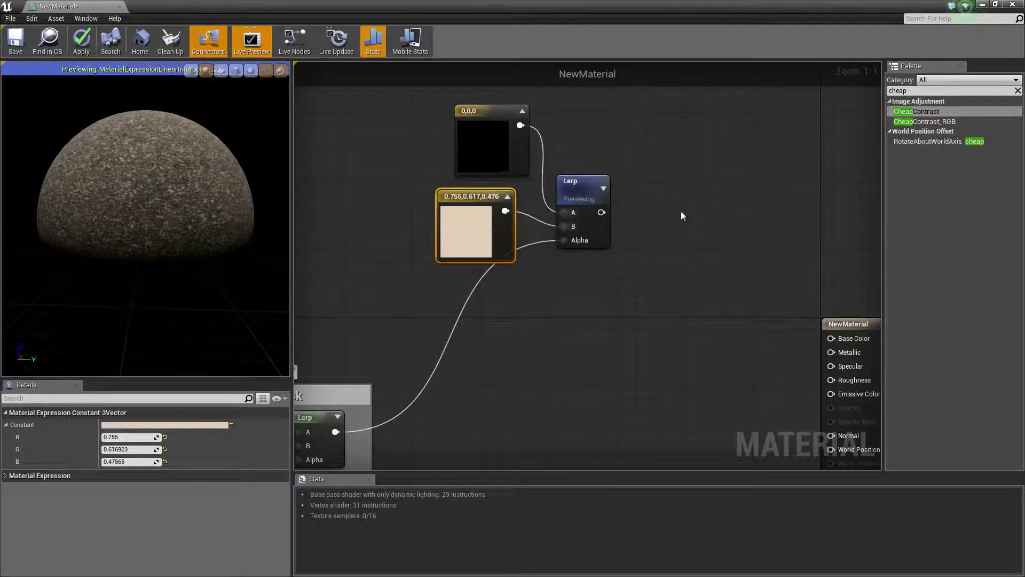
# Add a CheapContrast fed by the colour-blending Lerp, with a constant of 0.1 feeding its Contrast input
pyautogui.moveTo(679, 212); pyautogui.dragTo(577, 205, button='right')
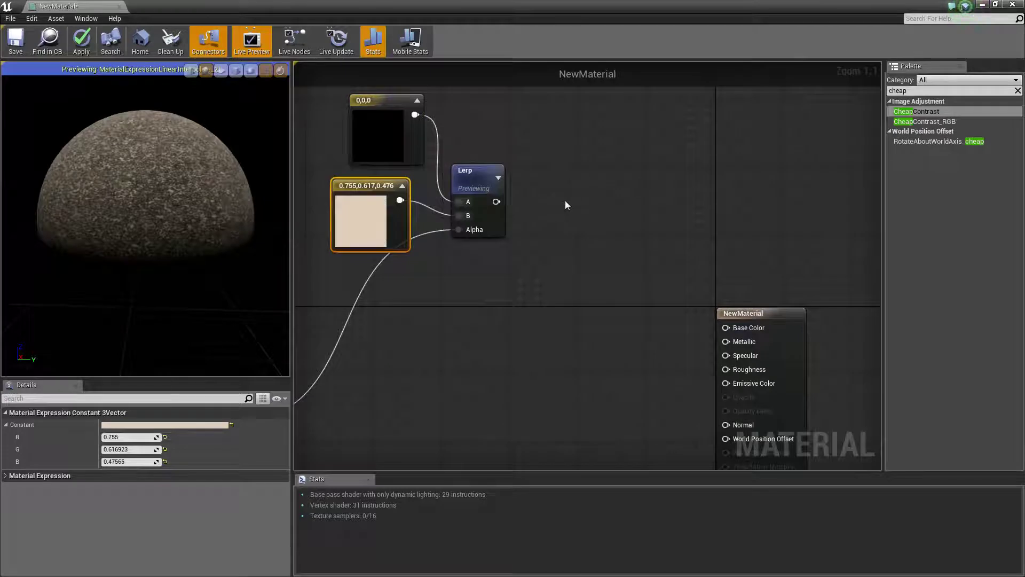
pyautogui.moveTo(924, 116); pyautogui.dragTo(562, 233)
pyautogui.click(463, 286)
pyautogui.moveTo(478, 305); pyautogui.dragTo(496, 283)
pyautogui.write('0.1')
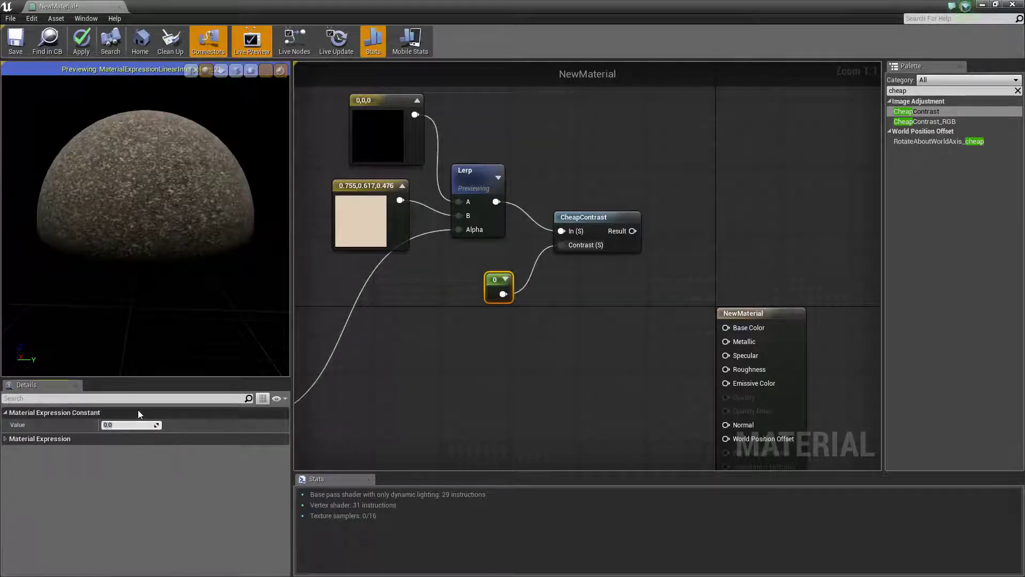
pyautogui.press('Return')
# Add a Multiply with the CheapContrast result feeding A and a constant of 3 feeding B
pyautogui.moveTo(658, 242); pyautogui.dragTo(615, 244, button='right')
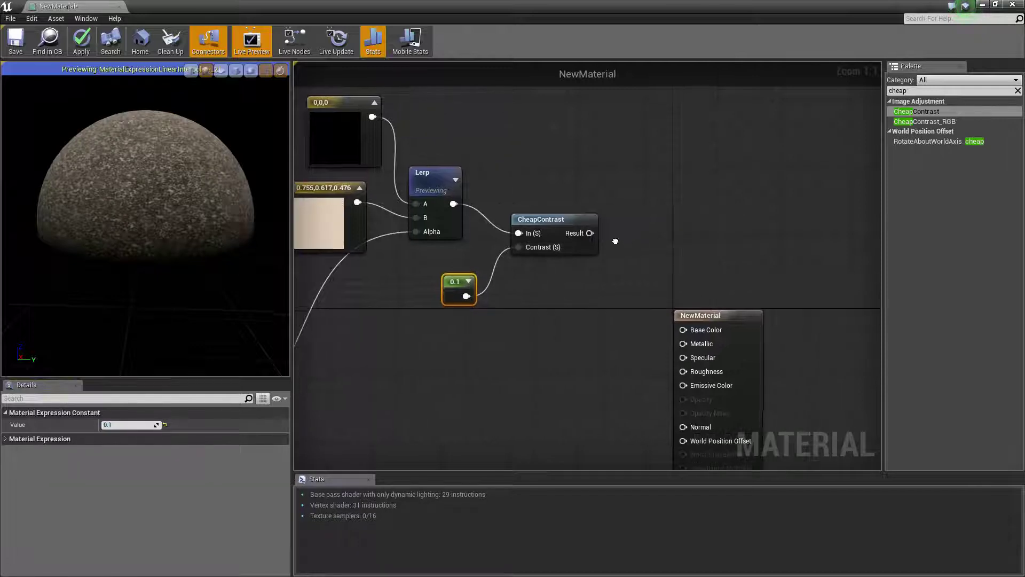
pyautogui.click(633, 219)
pyautogui.moveTo(588, 232); pyautogui.dragTo(638, 236)
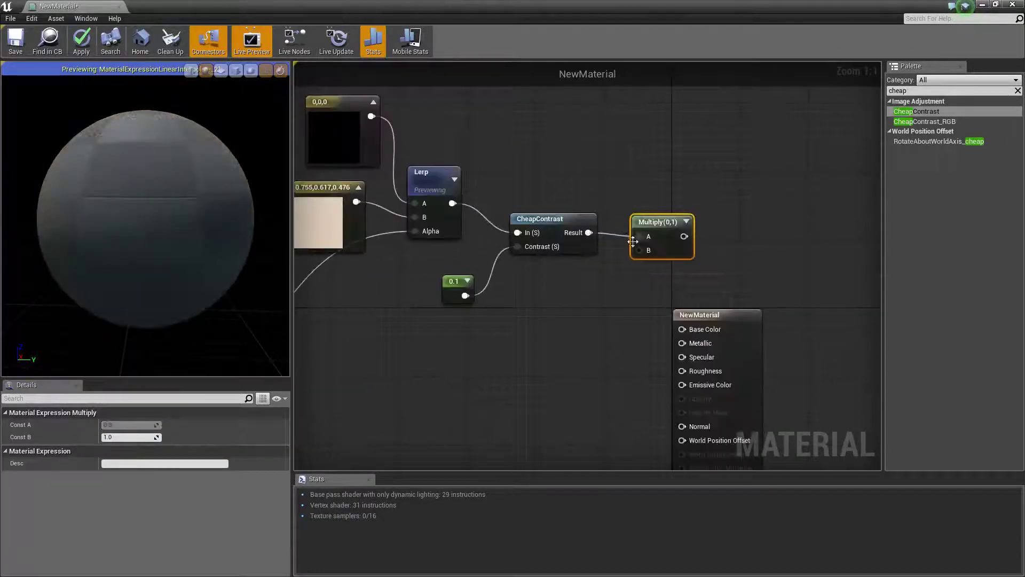
pyautogui.click(590, 297)
pyautogui.moveTo(604, 314); pyautogui.dragTo(639, 250)
pyautogui.write('3')
pyautogui.press('Return')
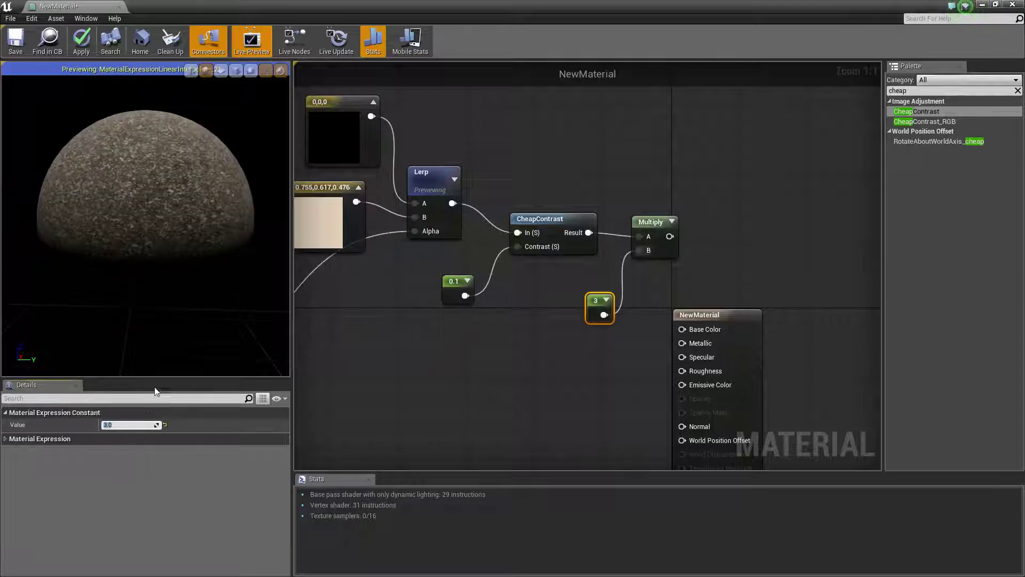
# Add a second colour Lerp with the black constant in A, the beige constant in B and the Multiply in Alpha
pyautogui.moveTo(719, 186); pyautogui.dragTo(689, 198, button='right')
pyautogui.click(666, 180)
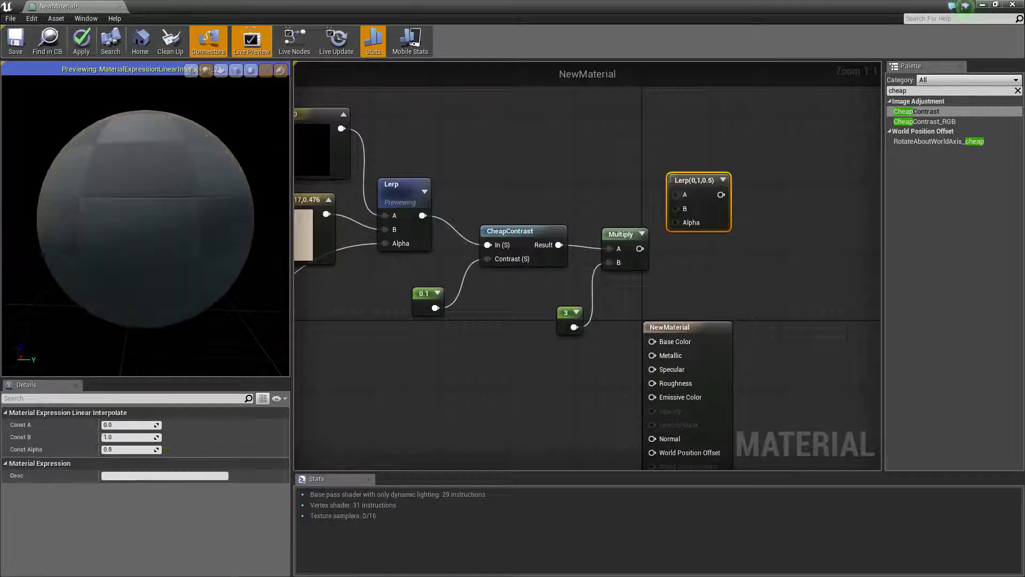
pyautogui.moveTo(640, 249); pyautogui.dragTo(692, 225)
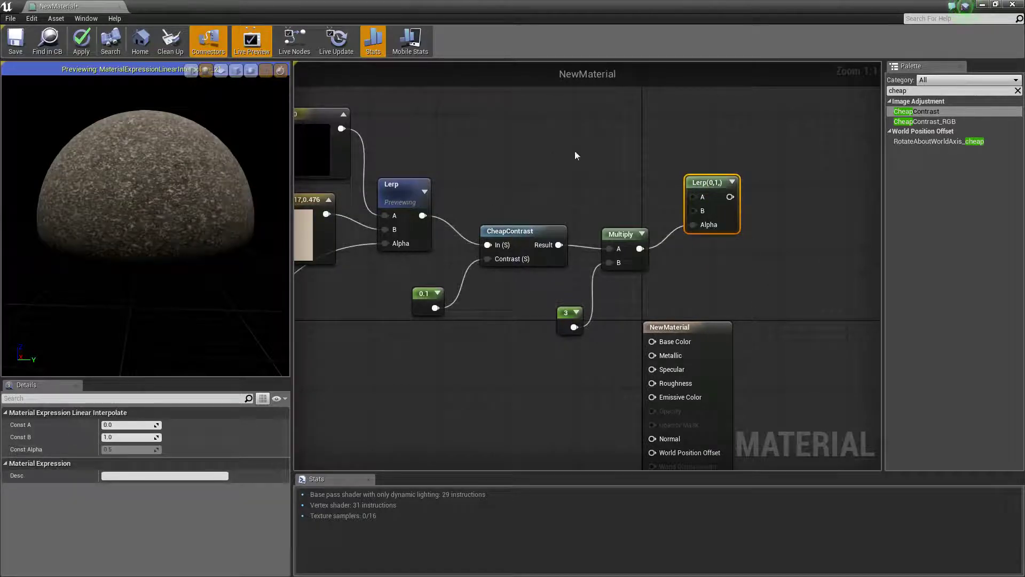
pyautogui.moveTo(342, 128); pyautogui.dragTo(693, 197)
pyautogui.moveTo(326, 214); pyautogui.dragTo(697, 212)
# Add a Clamp after the second colour Lerp and connect its output to the material's Base Color
pyautogui.moveTo(759, 279); pyautogui.dragTo(710, 283, button='right')
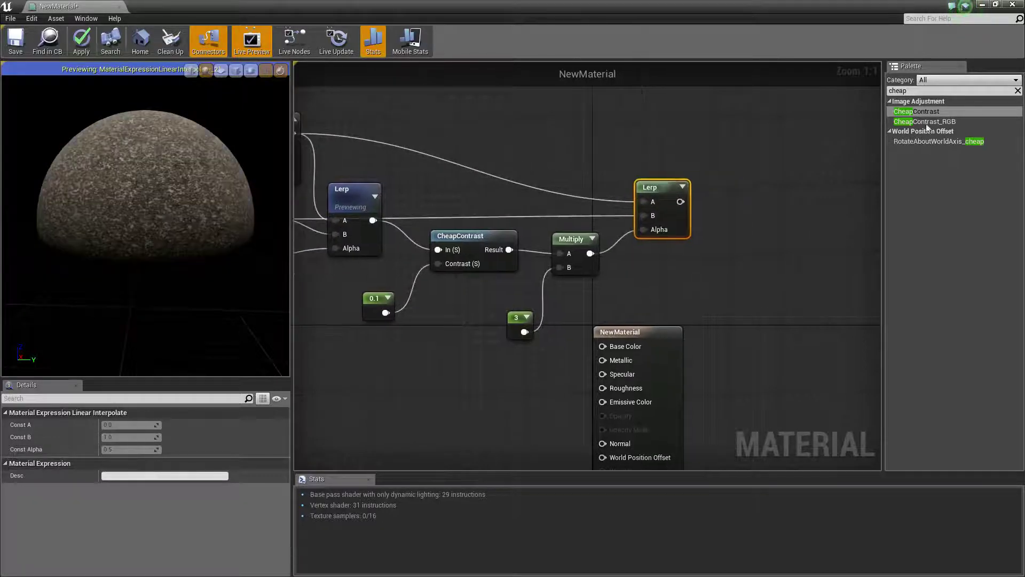
pyautogui.hotkey('ctrl', 'a')
pyautogui.write('clamp')
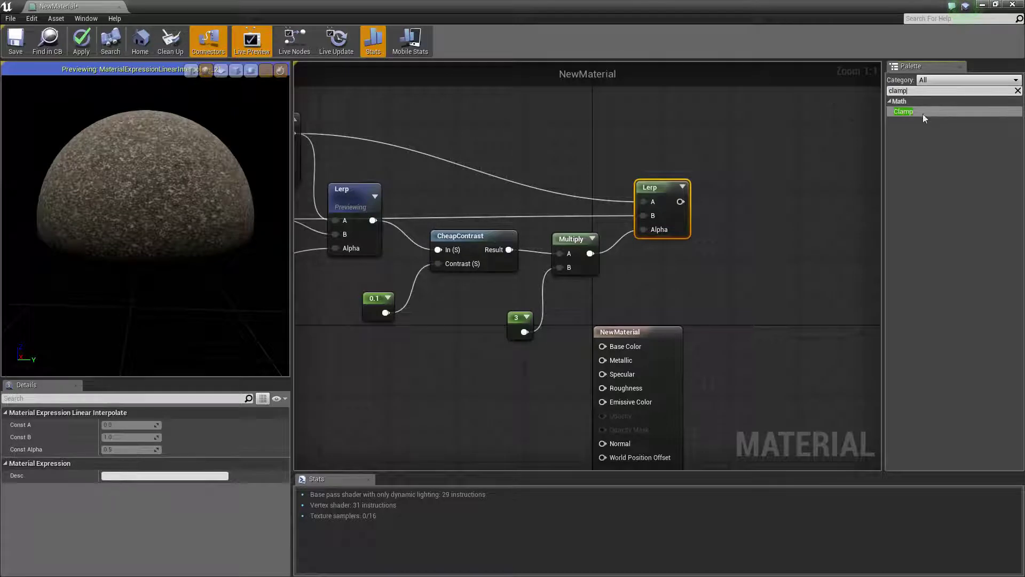
pyautogui.moveTo(922, 113); pyautogui.dragTo(730, 251)
pyautogui.moveTo(680, 202); pyautogui.dragTo(739, 273)
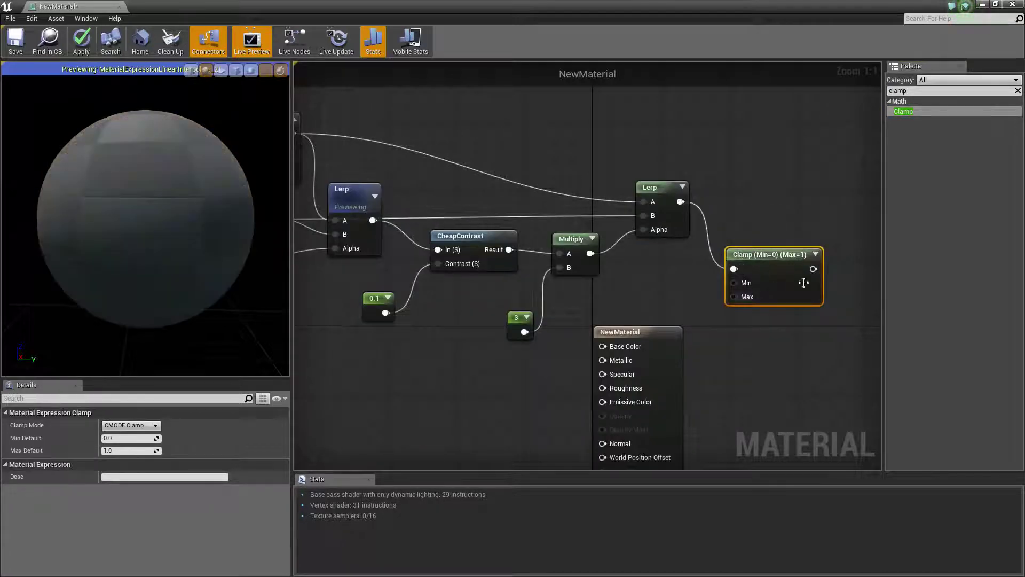
pyautogui.moveTo(812, 268); pyautogui.dragTo(602, 346)
pyautogui.moveTo(762, 258)
pyautogui.mouseDown()
pyautogui.moveTo(675, 252)
pyautogui.moveTo(766, 251)
pyautogui.moveTo(757, 248)
pyautogui.mouseUp()
# Move the colour-blending nodes left of the material node and group them in a comment titled Colour
pyautogui.moveTo(653, 196); pyautogui.dragTo(775, 190, button='right')
pyautogui.scroll(-3, 721, 200)
pyautogui.moveTo(433, 119); pyautogui.dragTo(849, 276)
pyautogui.moveTo(837, 237); pyautogui.dragTo(664, 213)
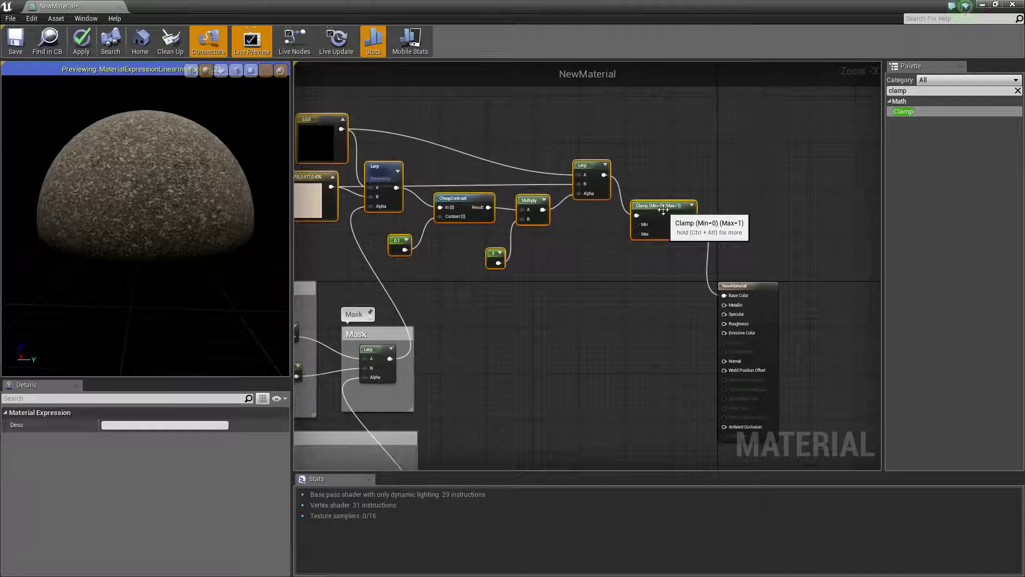
pyautogui.press('c')
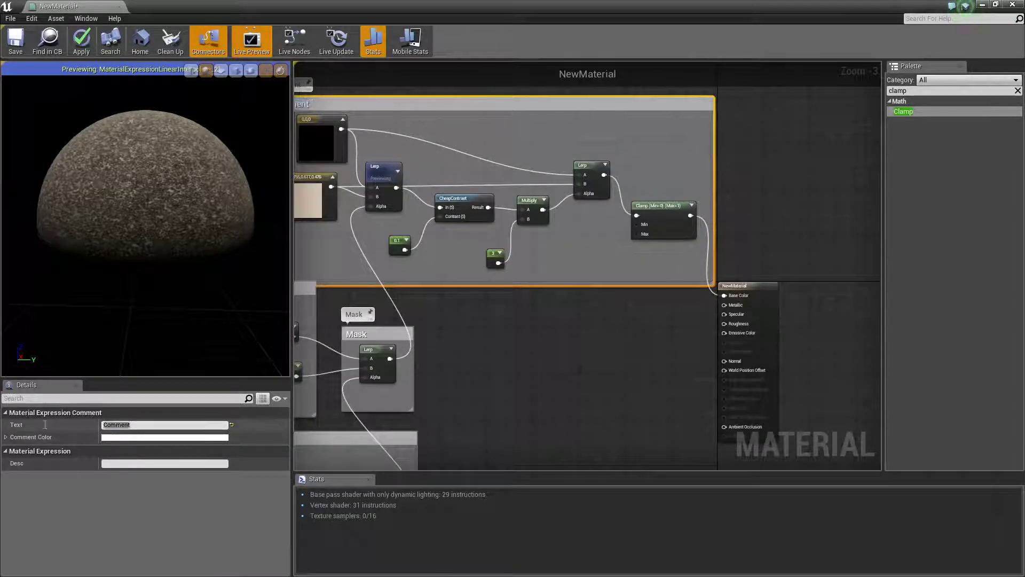
pyautogui.hotkey('shift', 'c')
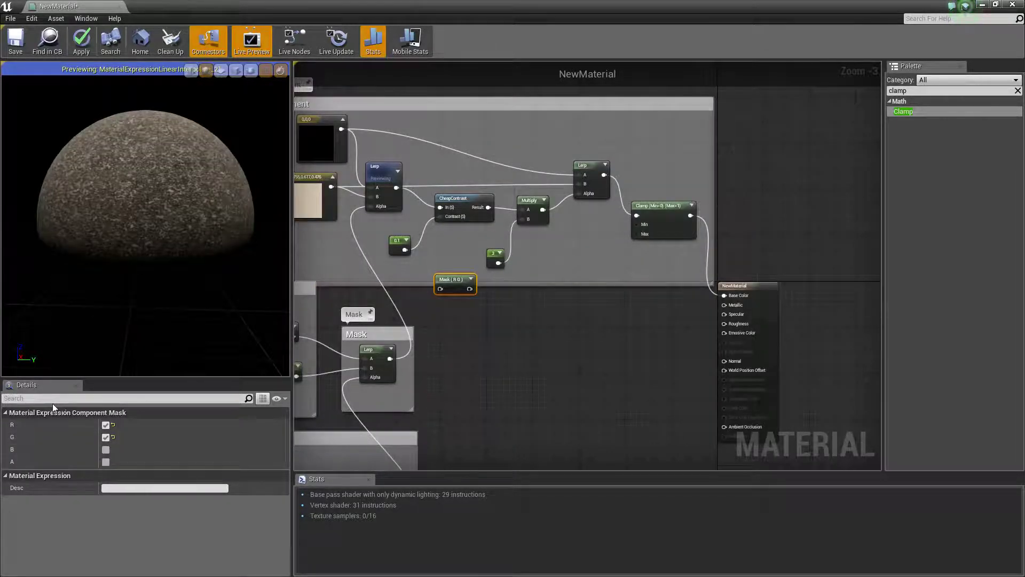
pyautogui.click(390, 106)
pyautogui.moveTo(388, 93); pyautogui.dragTo(493, 115, button='right')
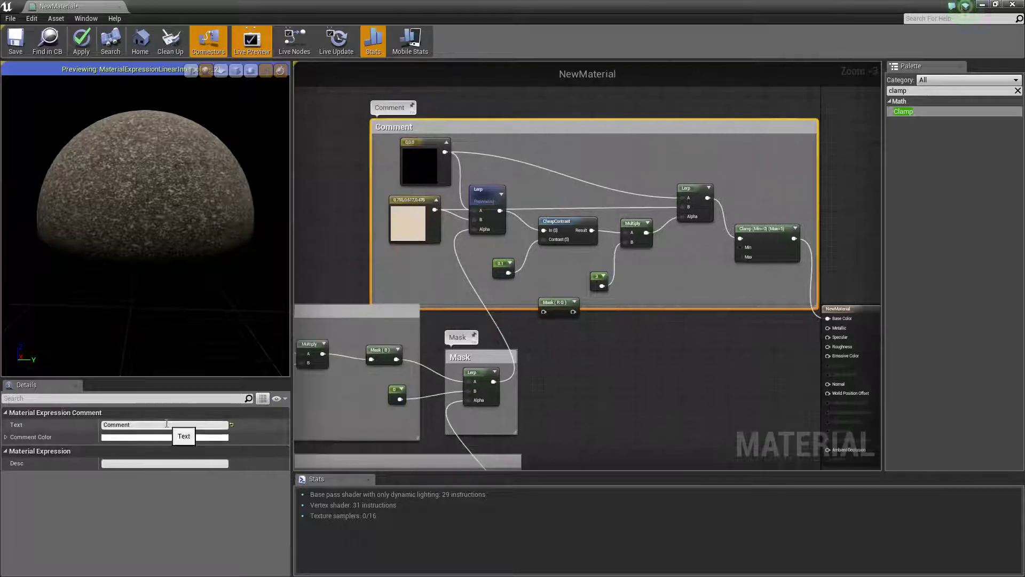
pyautogui.moveTo(165, 424); pyautogui.dragTo(86, 427)
pyautogui.write('Colour')
pyautogui.press('Return')
# Move the stray R G component mask out of the Colour comment and delete it
pyautogui.moveTo(561, 304); pyautogui.dragTo(567, 364)
pyautogui.moveTo(567, 364); pyautogui.dragTo(665, 290, button='right')
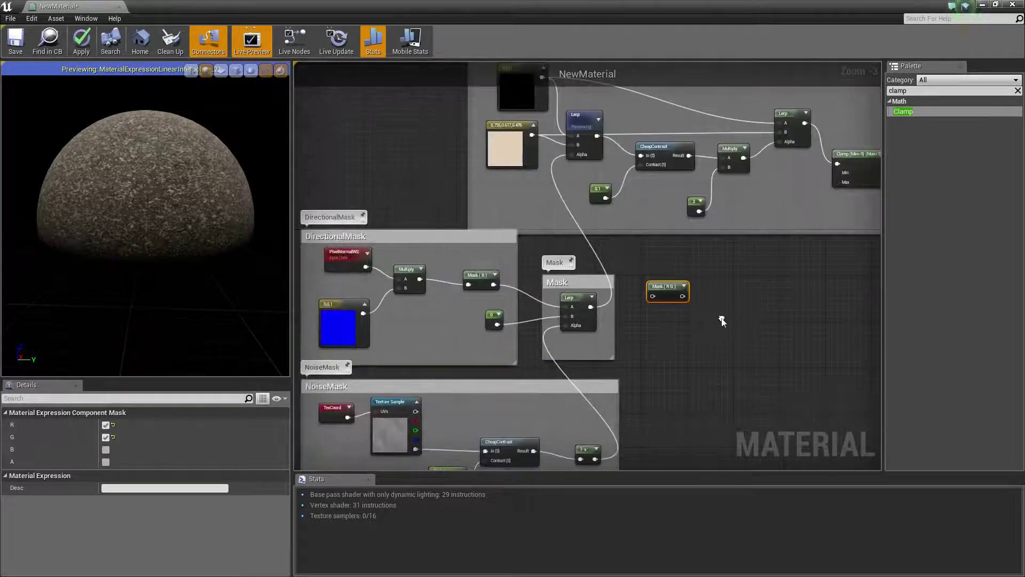
pyautogui.press('Delete')
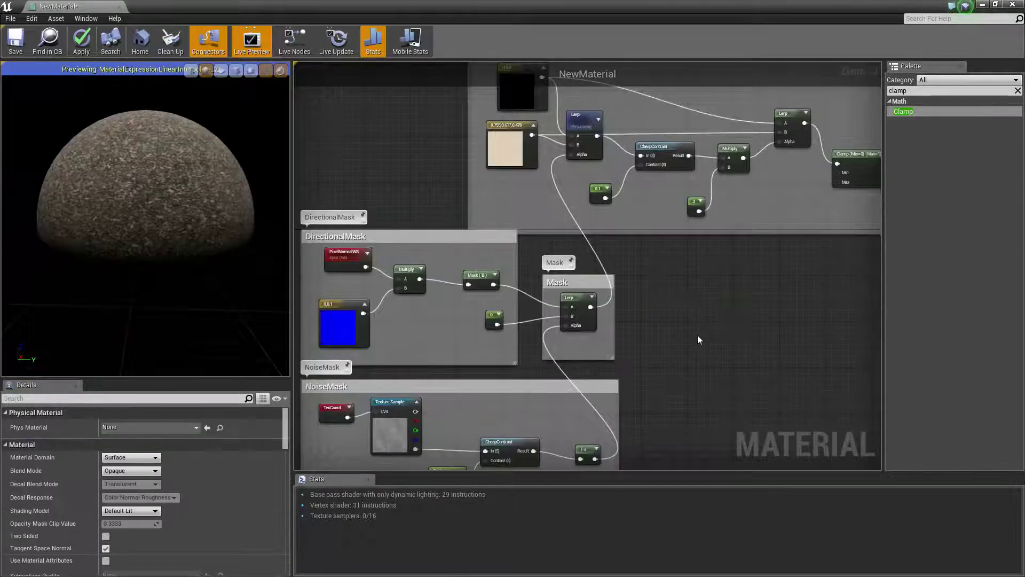
pyautogui.press('Home')
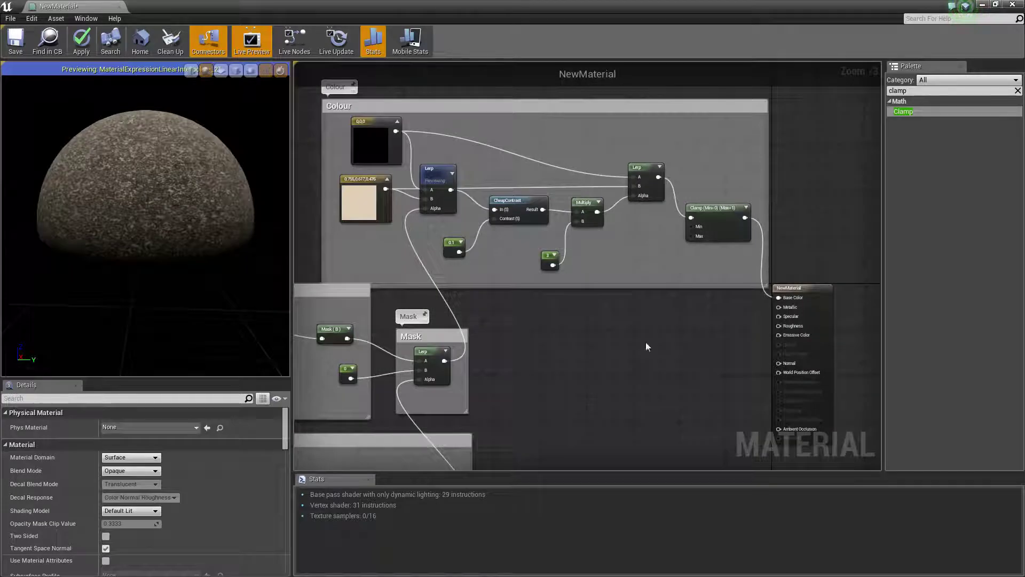
# Stop previewing the first colour Lerp and inspect the full material on the sphere from different angles
pyautogui.moveTo(517, 327); pyautogui.dragTo(521, 249, button='right')
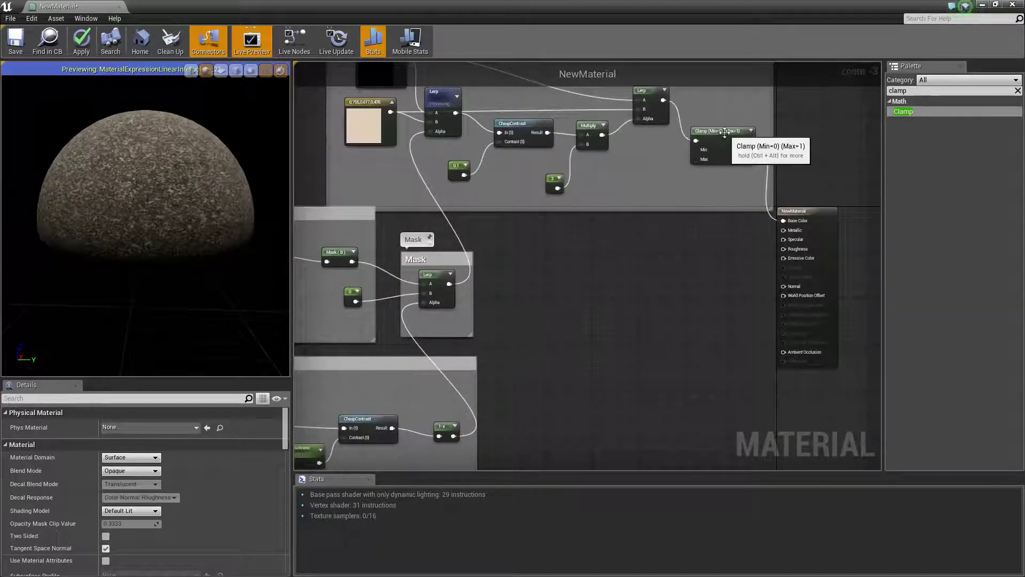
pyautogui.moveTo(446, 91); pyautogui.dragTo(462, 128, button='right')
pyautogui.click(460, 129)
pyautogui.rightClick(460, 130)
pyautogui.click(480, 134)
pyautogui.moveTo(132, 222); pyautogui.dragTo(175, 187)
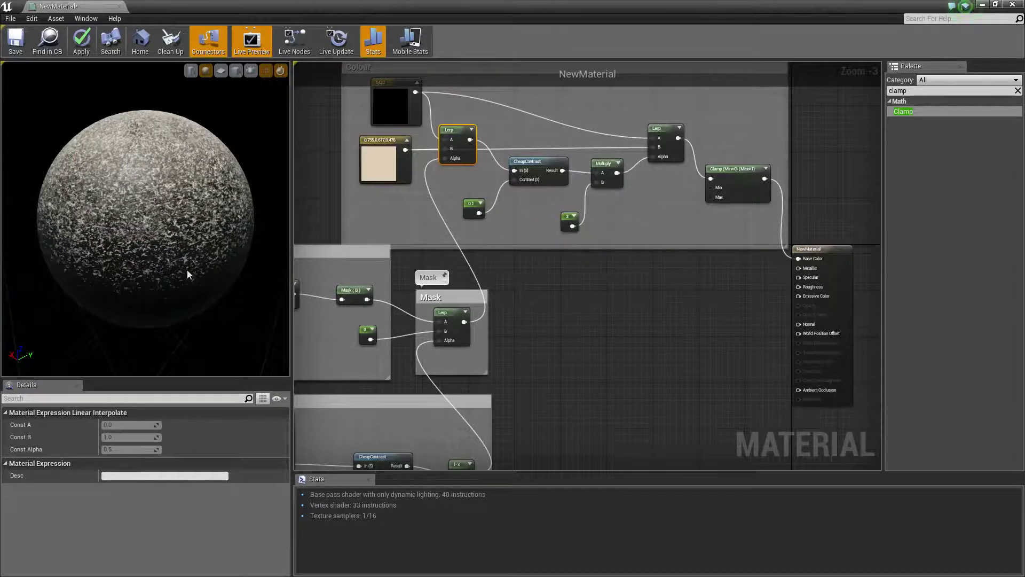
pyautogui.moveTo(186, 274); pyautogui.dragTo(195, 273)
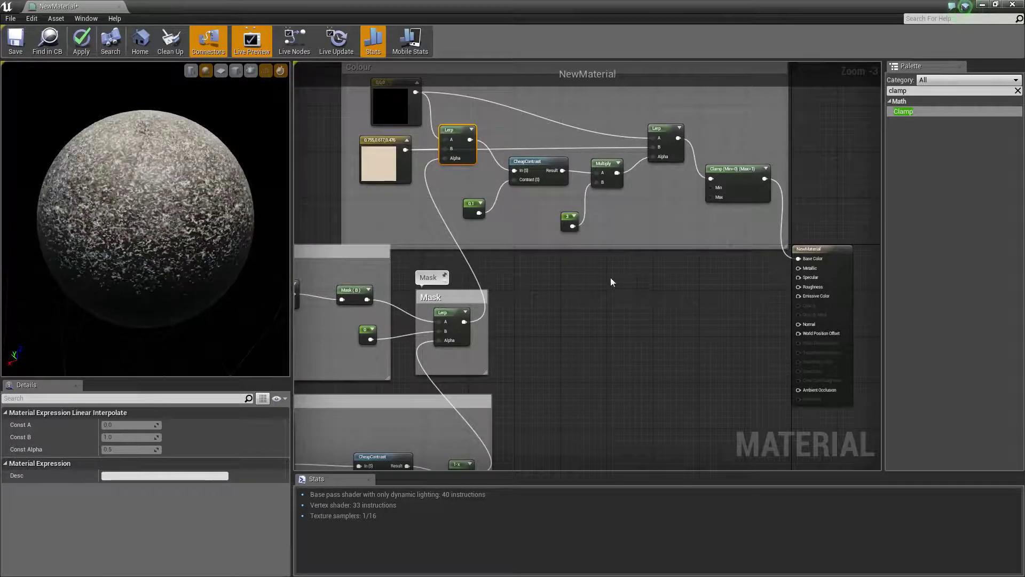
# Add another CheapContrast beside the Mask group, with the Mask group's Lerp output feeding its In input
pyautogui.click(627, 284)
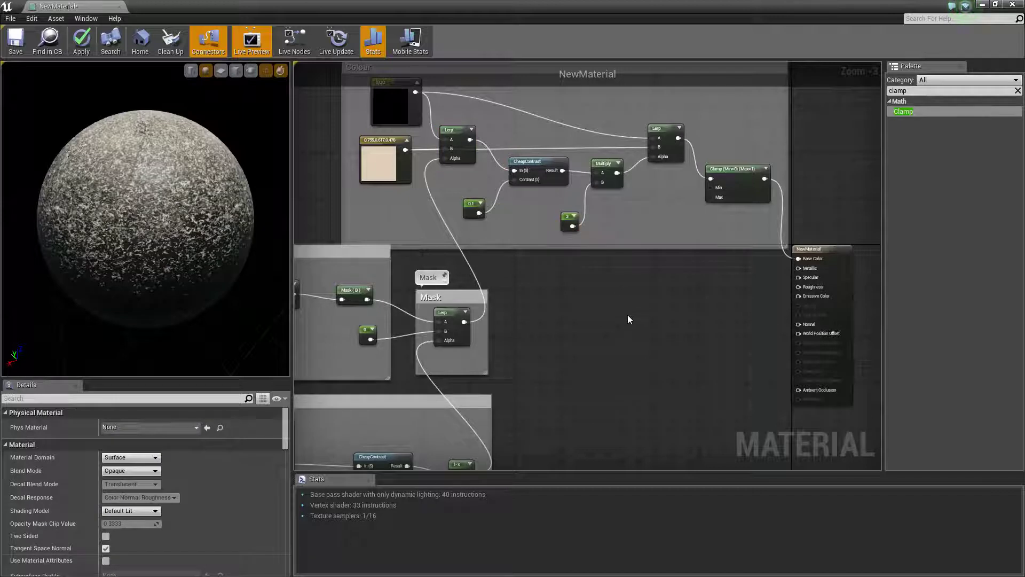
pyautogui.moveTo(628, 320); pyautogui.dragTo(621, 276, button='right')
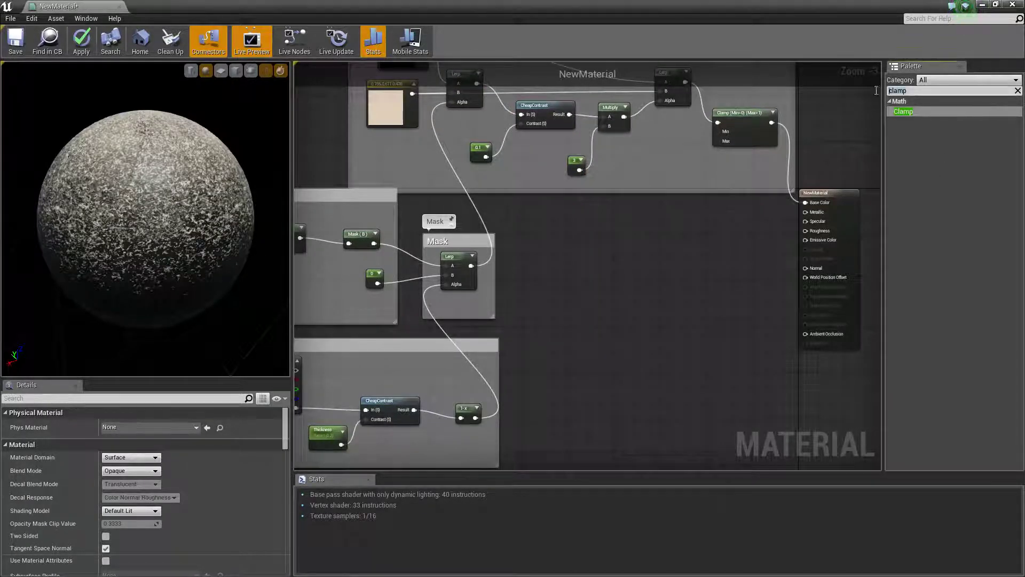
pyautogui.press('BackSpace')
pyautogui.press('BackSpace')
pyautogui.press('BackSpace')
pyautogui.press('BackSpace')
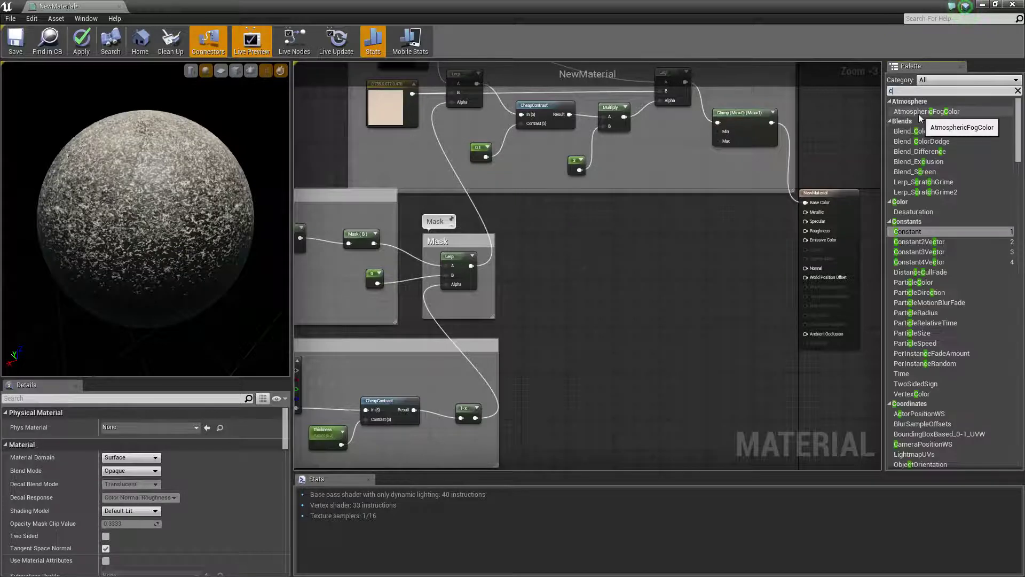
pyautogui.write('hew')
pyautogui.press('BackSpace')
pyautogui.write('a')
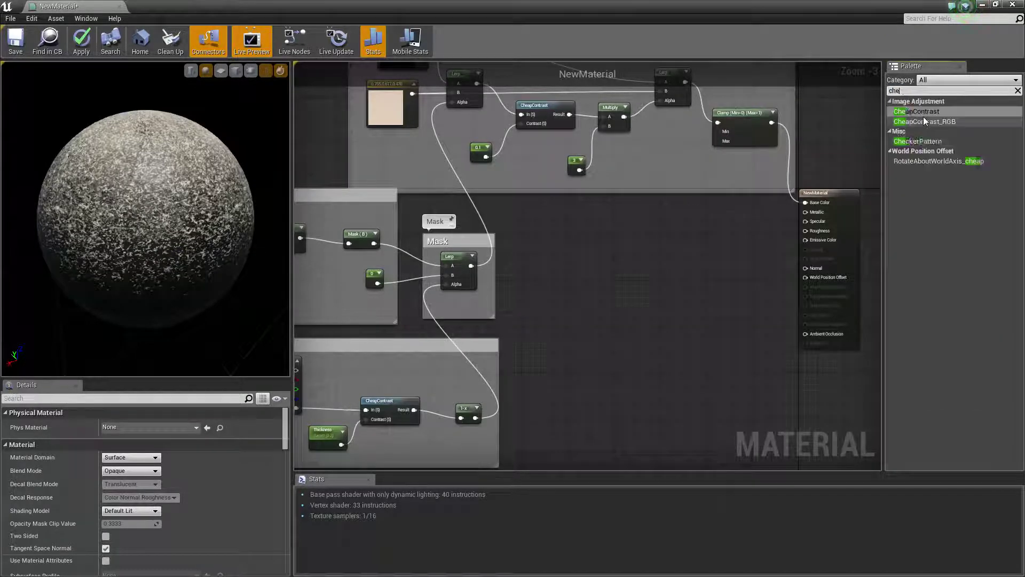
pyautogui.moveTo(923, 111); pyautogui.dragTo(542, 252)
pyautogui.moveTo(471, 265); pyautogui.dragTo(576, 244)
# Add a constant of 0.1 feeding the Contrast input of the CheapContrast beside the Mask group
pyautogui.press('1')
pyautogui.click(534, 283)
pyautogui.moveTo(542, 298); pyautogui.dragTo(518, 283)
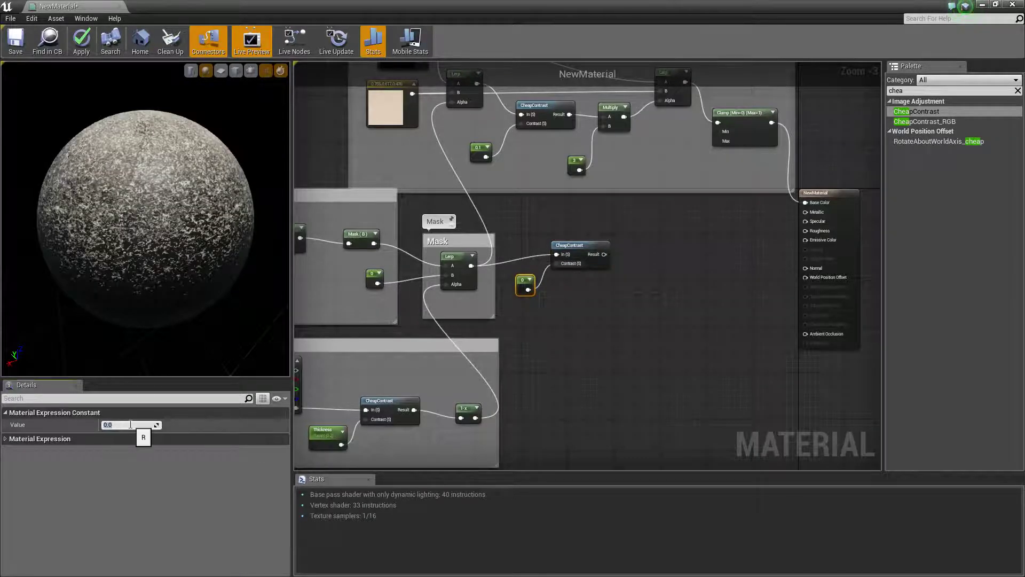
pyautogui.write('0.1')
pyautogui.press('Return')
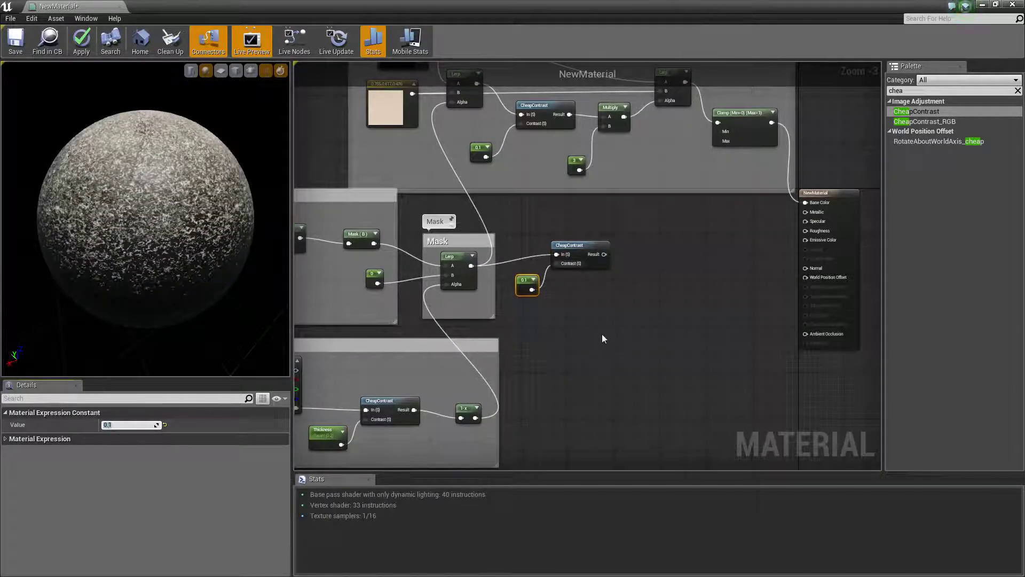
# Add a Multiply with the new CheapContrast result feeding A and a second Multiply feeding B
pyautogui.moveTo(600, 338); pyautogui.dragTo(552, 309, button='right')
pyautogui.click(573, 245)
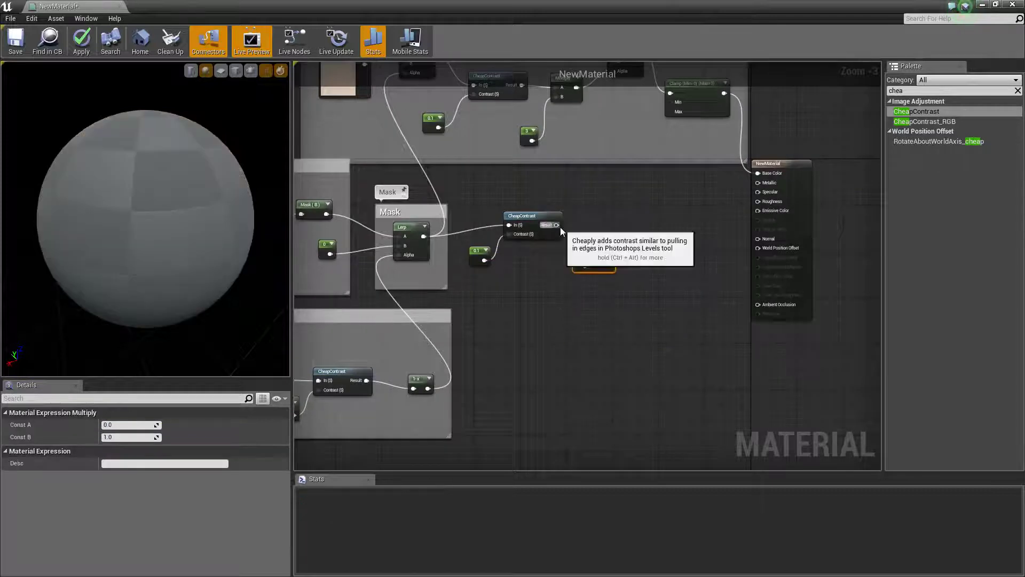
pyautogui.moveTo(557, 224); pyautogui.dragTo(582, 258)
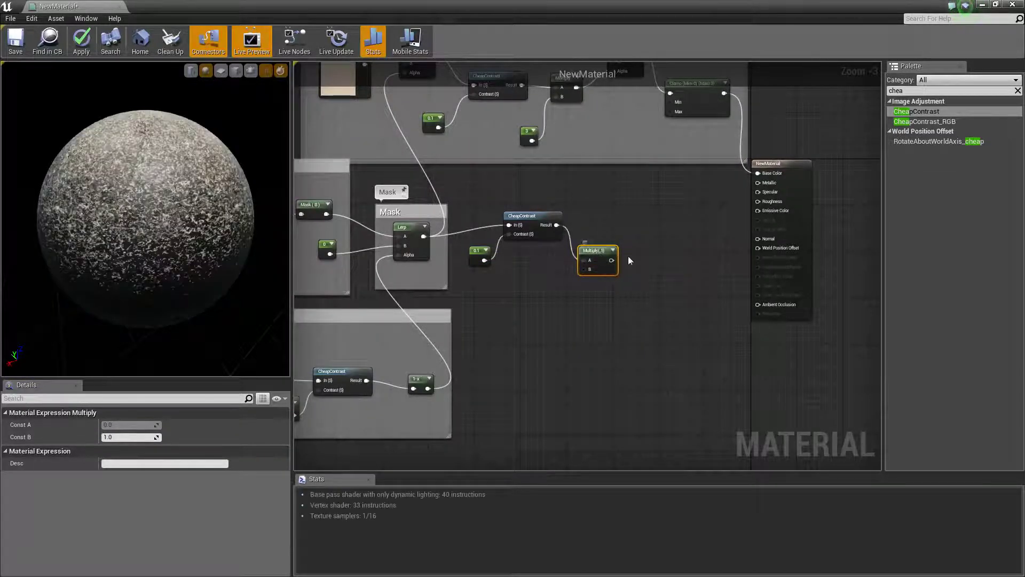
pyautogui.moveTo(556, 313); pyautogui.dragTo(561, 283, button='right')
pyautogui.scroll(3, 561, 283)
pyautogui.press('m')
pyautogui.click(547, 272)
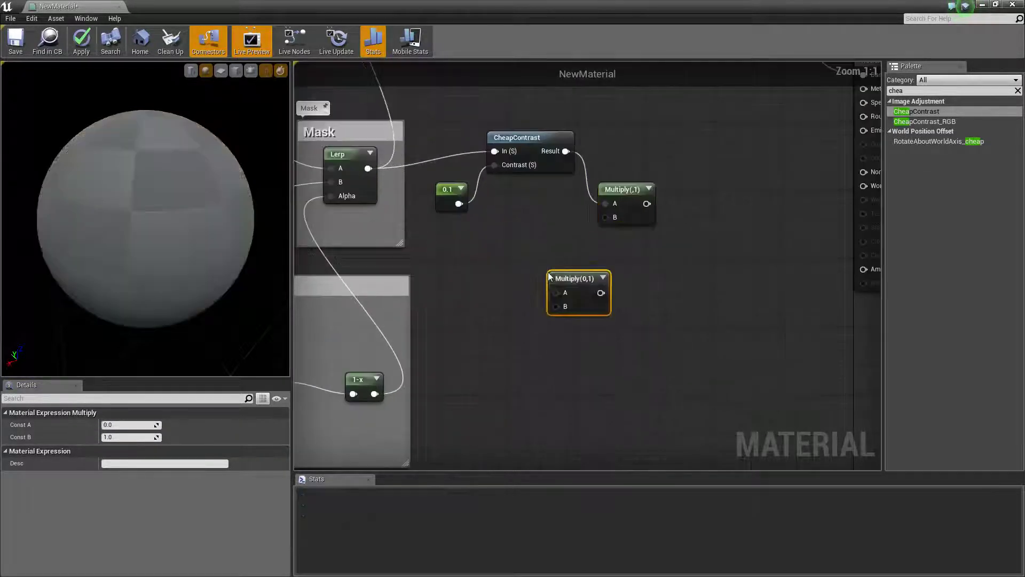
pyautogui.moveTo(592, 288); pyautogui.dragTo(606, 218)
pyautogui.moveTo(548, 262); pyautogui.dragTo(557, 262)
# Add two constants and connect them to the A and B inputs of the lower Multiply
pyautogui.press('1')
pyautogui.click(485, 239)
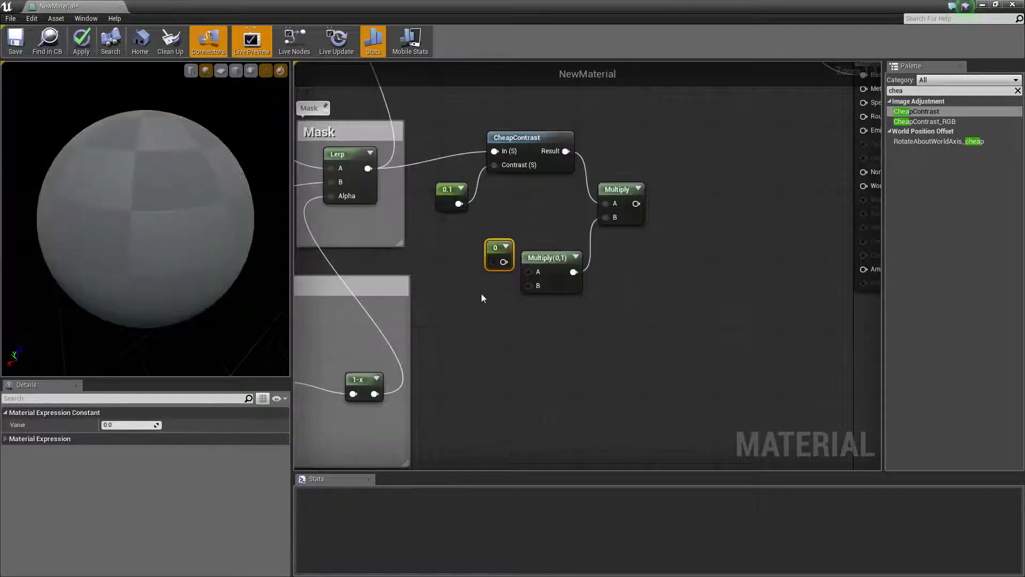
pyautogui.press('1')
pyautogui.click(482, 294)
pyautogui.moveTo(494, 247); pyautogui.dragTo(528, 271)
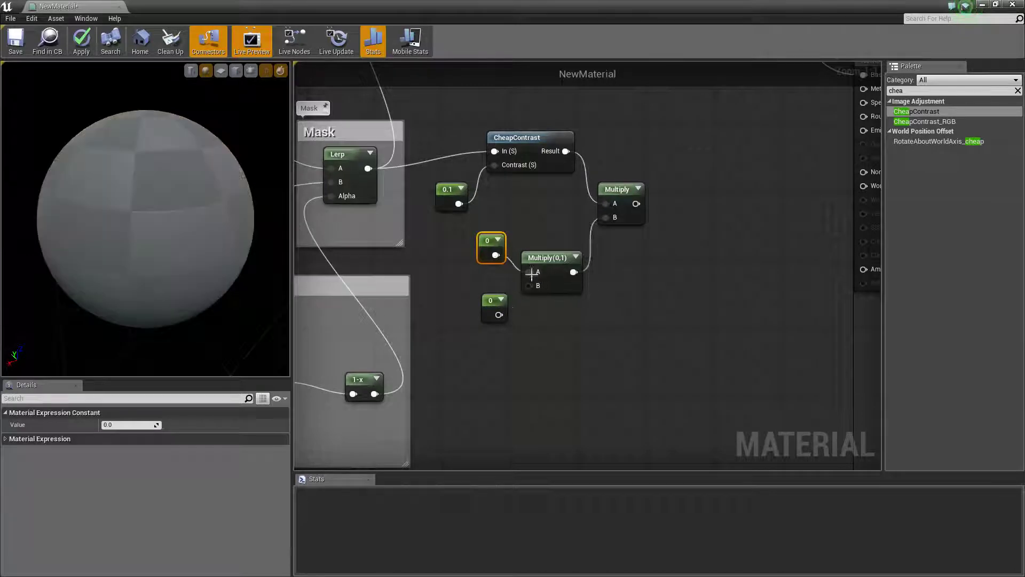
pyautogui.moveTo(500, 314); pyautogui.dragTo(530, 285)
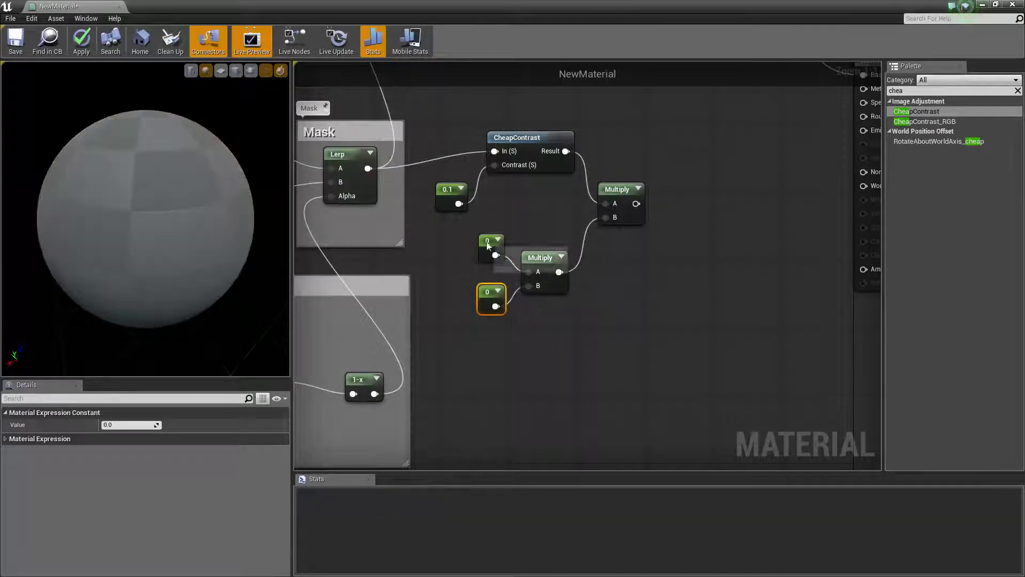
# Set the constants feeding the lower Multiply to 1 for input A and 5 for input B
pyautogui.click(135, 425)
pyautogui.write('5')
pyautogui.press('Return')
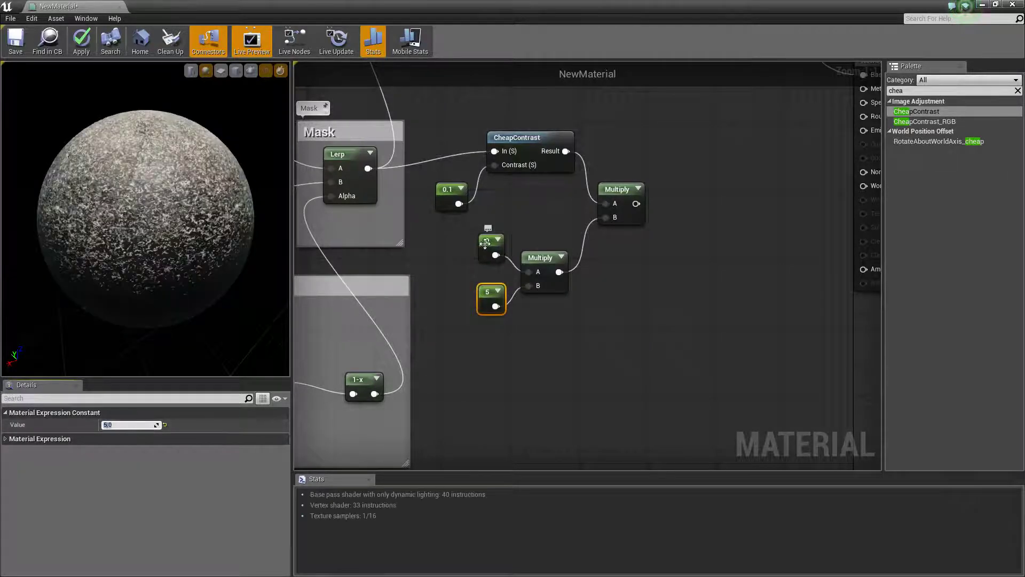
pyautogui.click(491, 247)
pyautogui.click(133, 424)
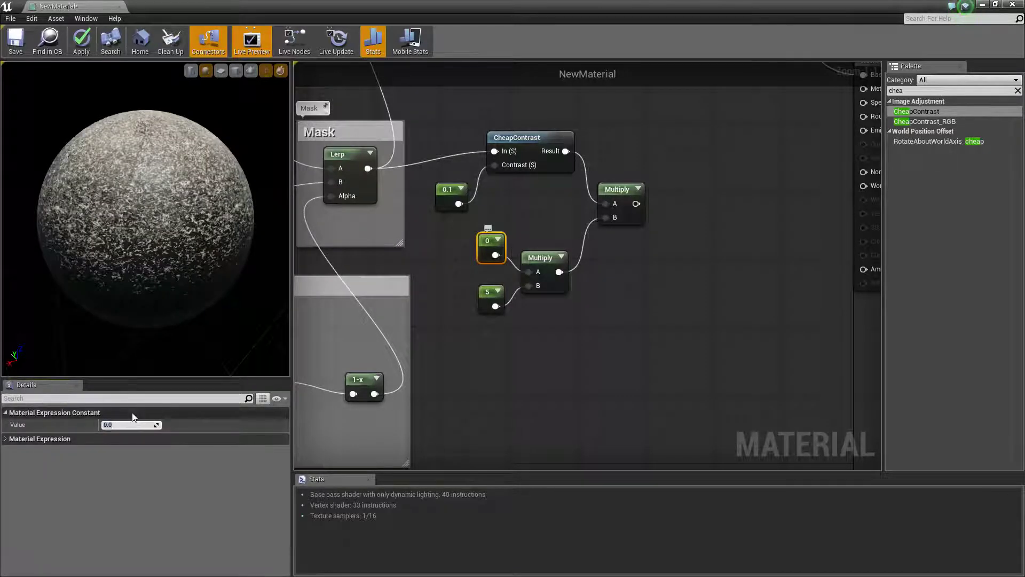
pyautogui.write('0.1')
pyautogui.press('Return')
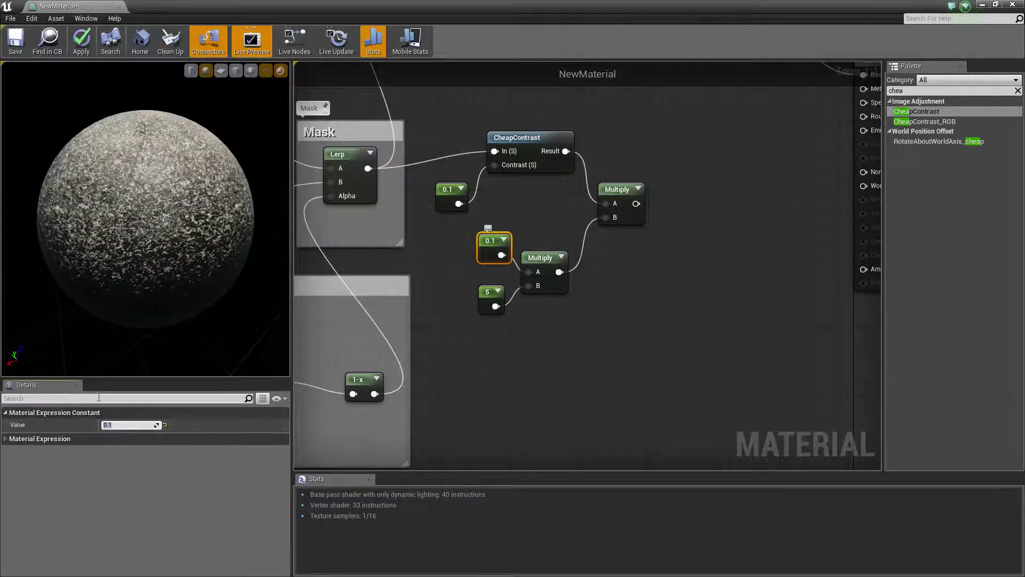
pyautogui.write('1')
pyautogui.press('Return')
# Convert the constant feeding the lower Multiply's A input to a parameter named Roughness and move it clear of the Multiply
pyautogui.rightClick(485, 241)
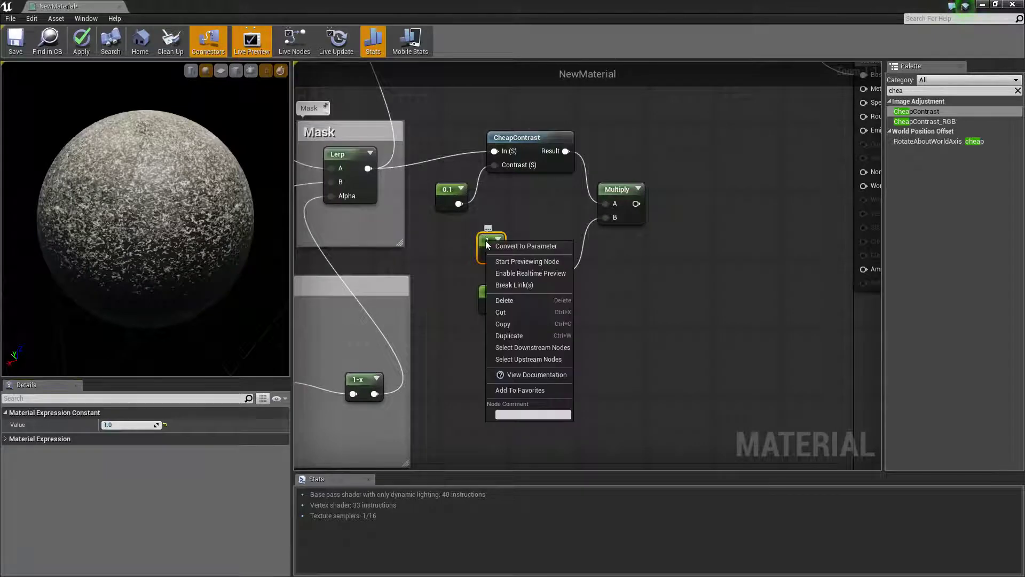
pyautogui.click(508, 246)
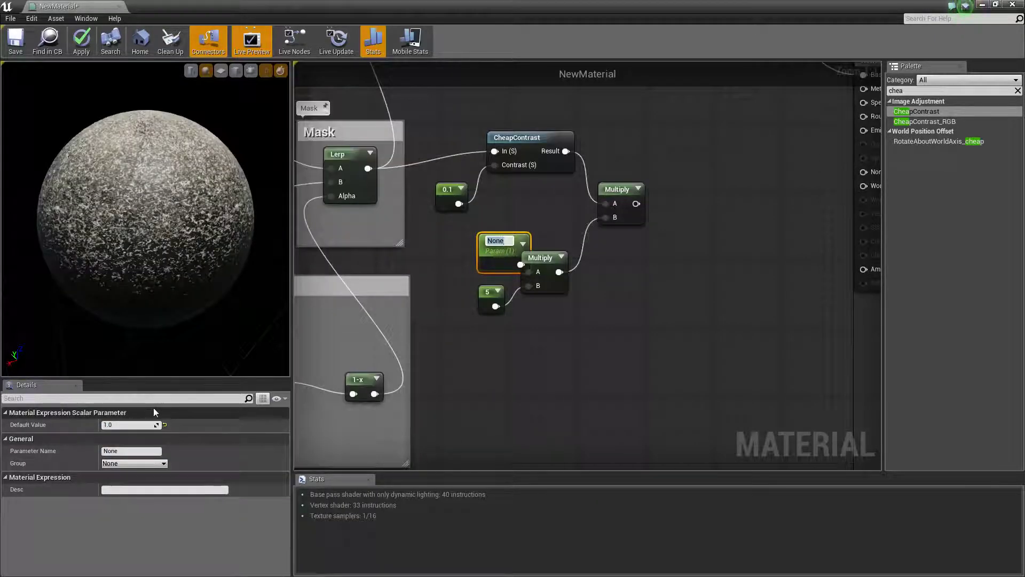
pyautogui.write('Roughnes')
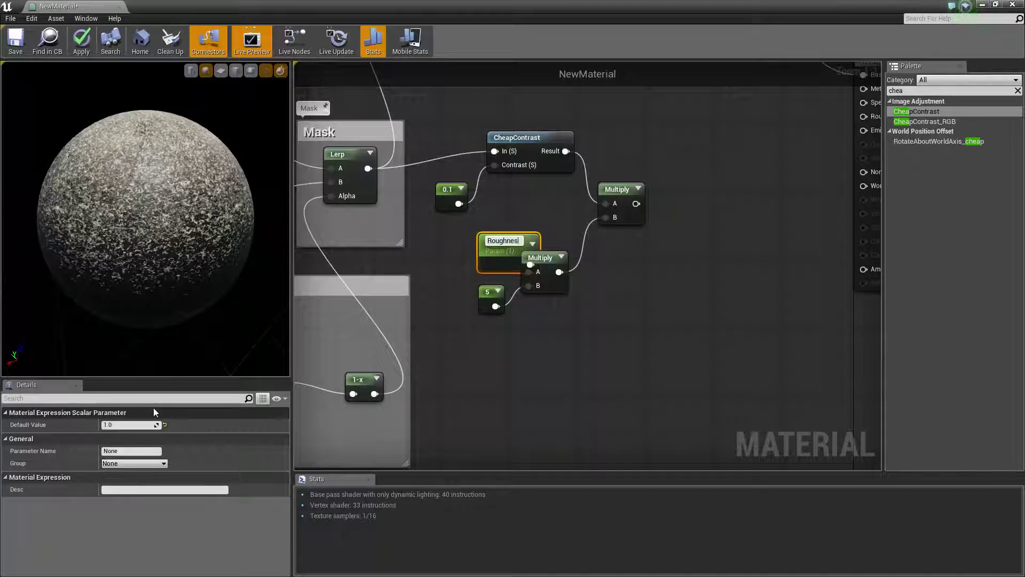
pyautogui.write('s')
pyautogui.press('Return')
pyautogui.moveTo(506, 246); pyautogui.dragTo(480, 245)
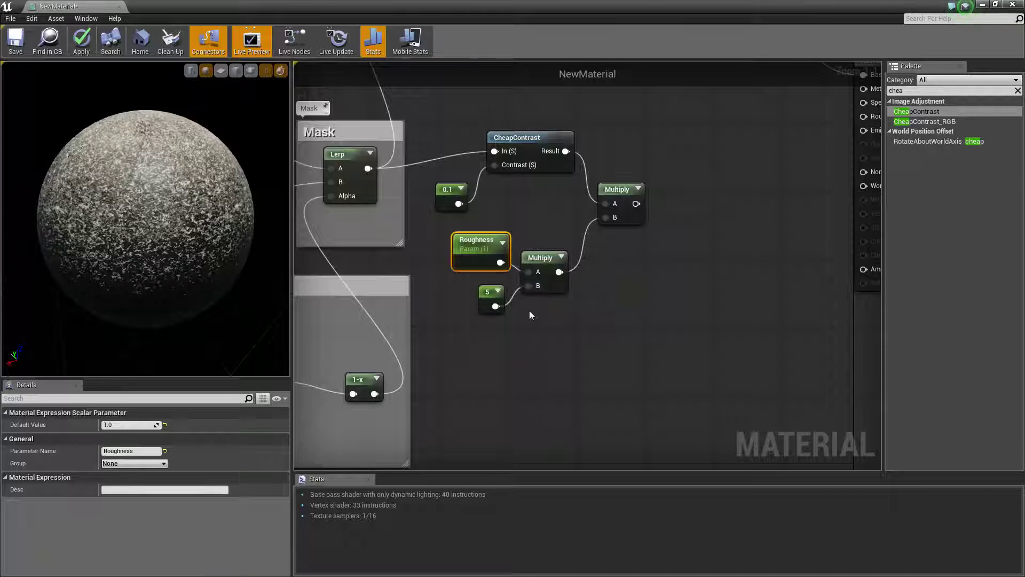
# Add a Lerp with the upper Multiply feeding Alpha and two new constants feeding A and B
pyautogui.moveTo(607, 298); pyautogui.dragTo(566, 328, button='right')
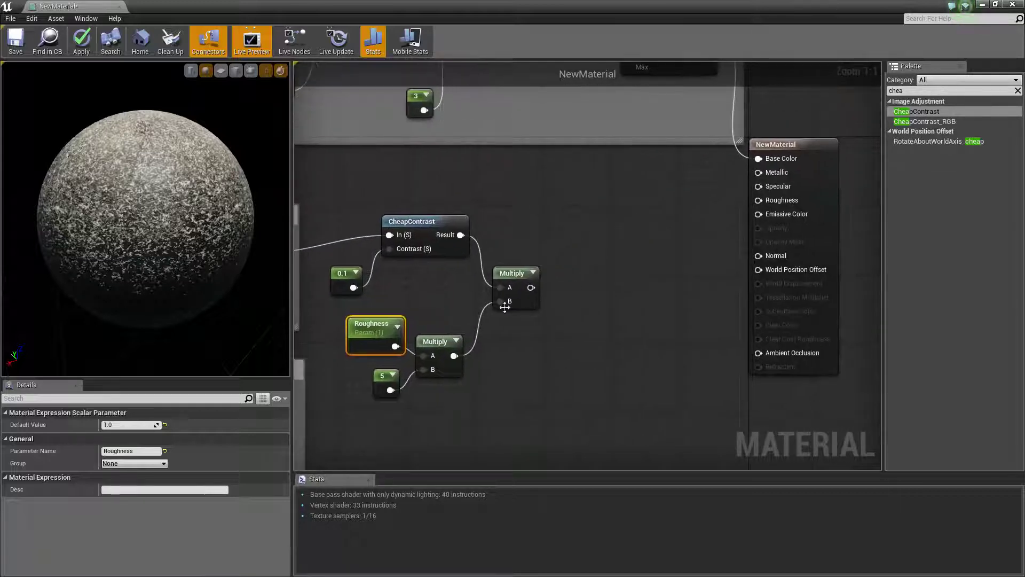
pyautogui.click(597, 226)
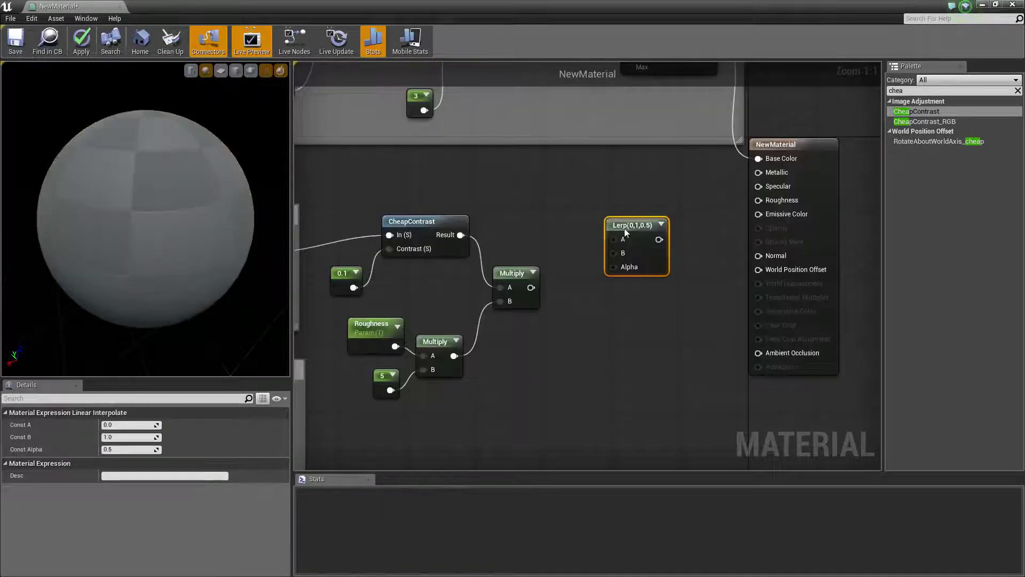
pyautogui.moveTo(531, 291); pyautogui.dragTo(603, 272)
pyautogui.click(533, 206)
pyautogui.moveTo(537, 198); pyautogui.dragTo(607, 259)
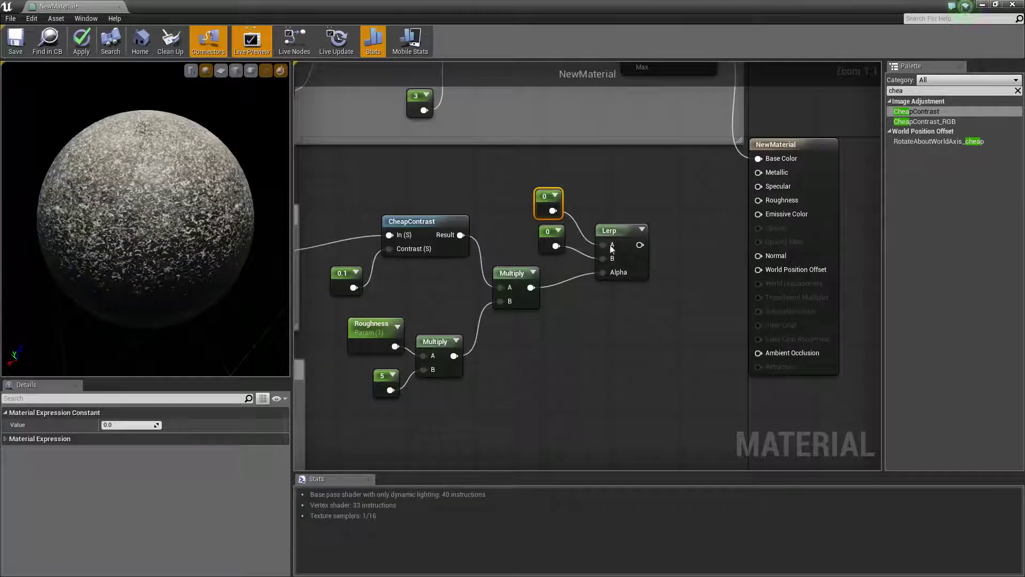
# Add a Clamp fed by the new Lerp and connect its output to the material's Roughness input
pyautogui.moveTo(635, 250); pyautogui.dragTo(597, 279, button='right')
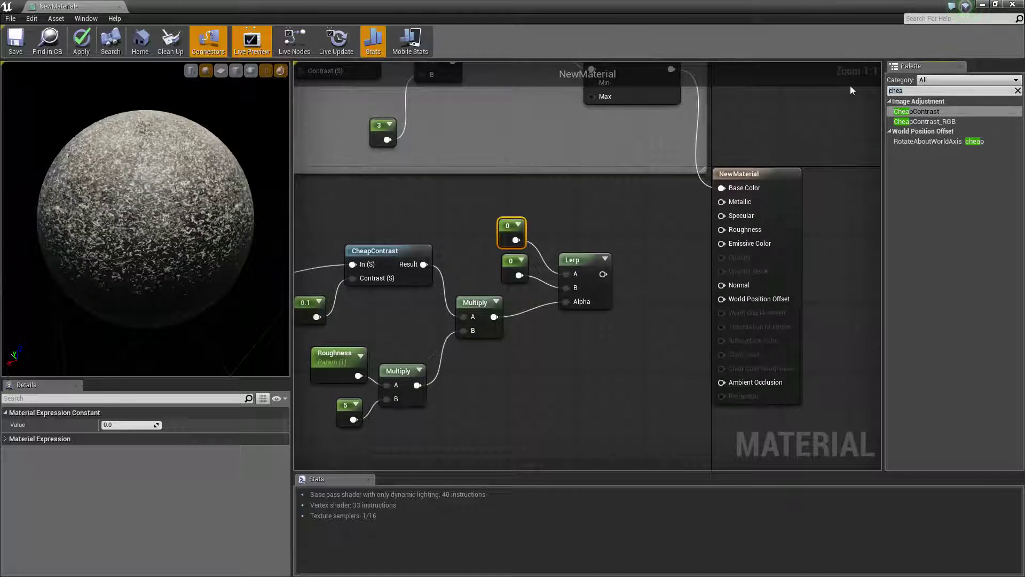
pyautogui.press('BackSpace')
pyautogui.press('BackSpace')
pyautogui.press('BackSpace')
pyautogui.press('BackSpace')
pyautogui.write('clamp')
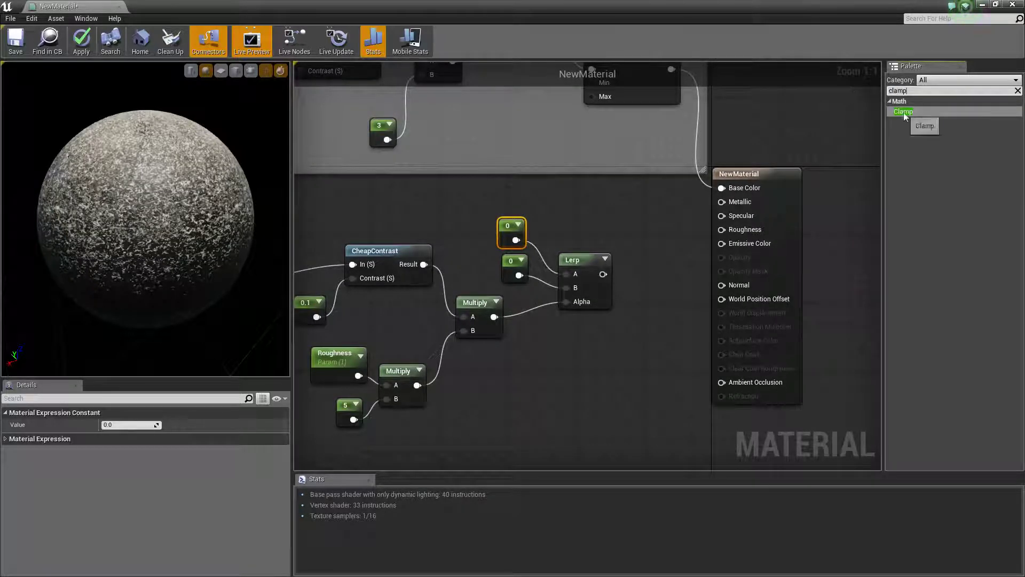
pyautogui.moveTo(902, 116); pyautogui.dragTo(632, 207)
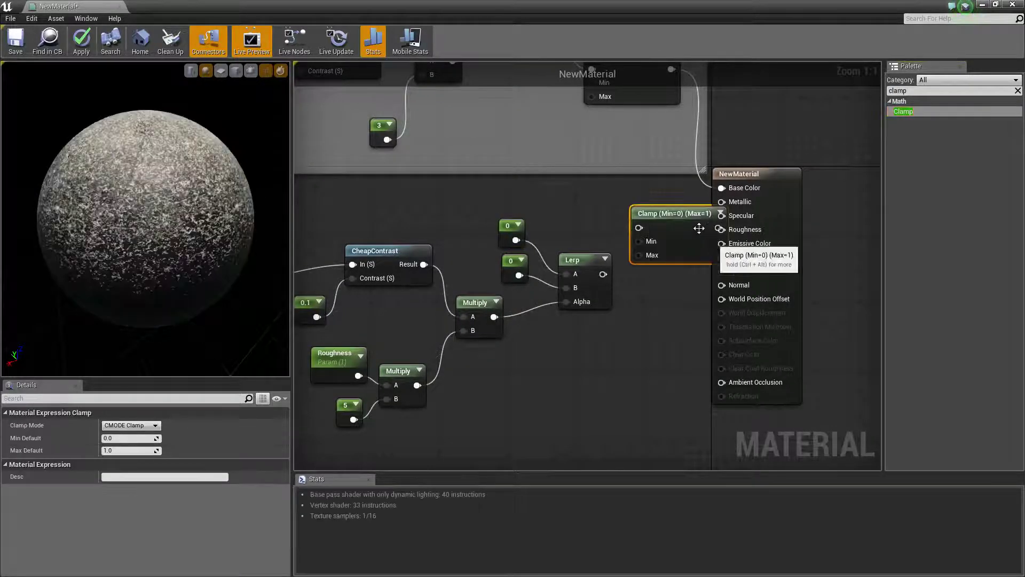
pyautogui.moveTo(652, 240); pyautogui.dragTo(641, 191)
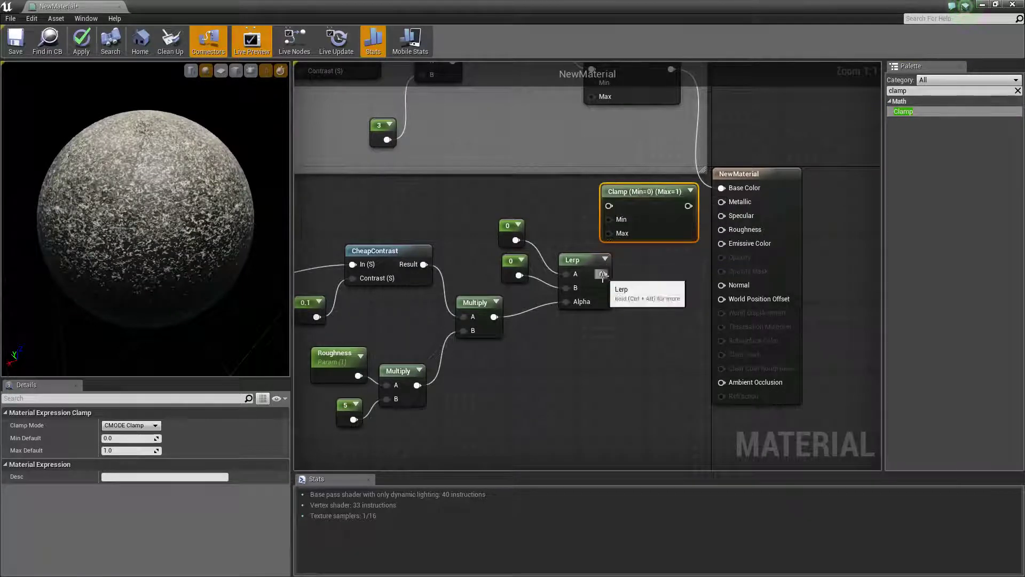
pyautogui.moveTo(602, 274); pyautogui.dragTo(608, 206)
pyautogui.moveTo(688, 209); pyautogui.dragTo(734, 230)
# Shift the roughness nodes, from the CheapContrast to the Lerp, slightly away from the material node
pyautogui.scroll(-3, 595, 281)
pyautogui.moveTo(389, 230); pyautogui.dragTo(579, 367)
pyautogui.moveTo(591, 273); pyautogui.dragTo(572, 257)
# Move the DirectionalMask, NoiseMask and Mask groups away from the roughness nodes to make room in the graph
pyautogui.moveTo(363, 321); pyautogui.dragTo(566, 287, button='right')
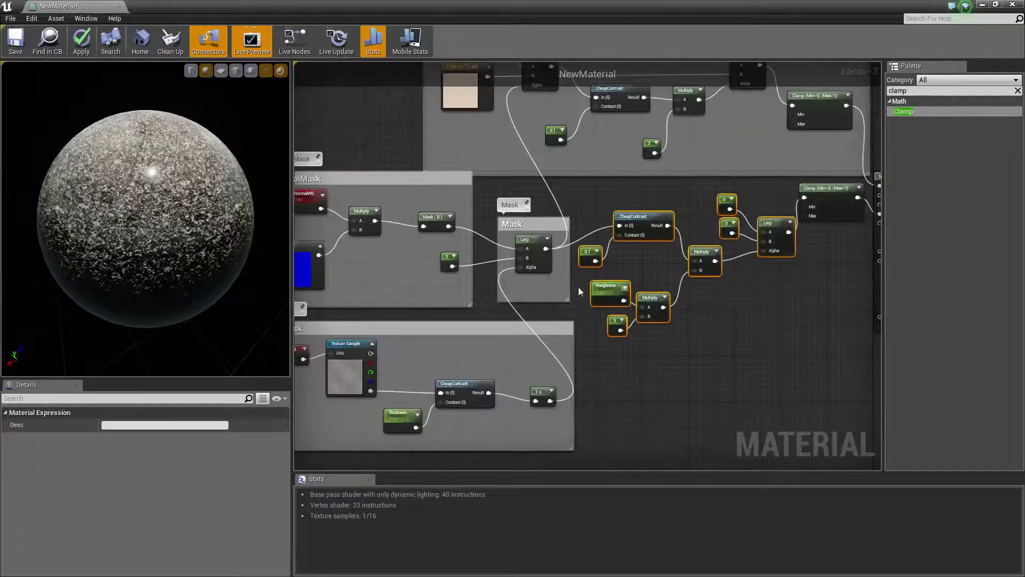
pyautogui.scroll(-3, 566, 287)
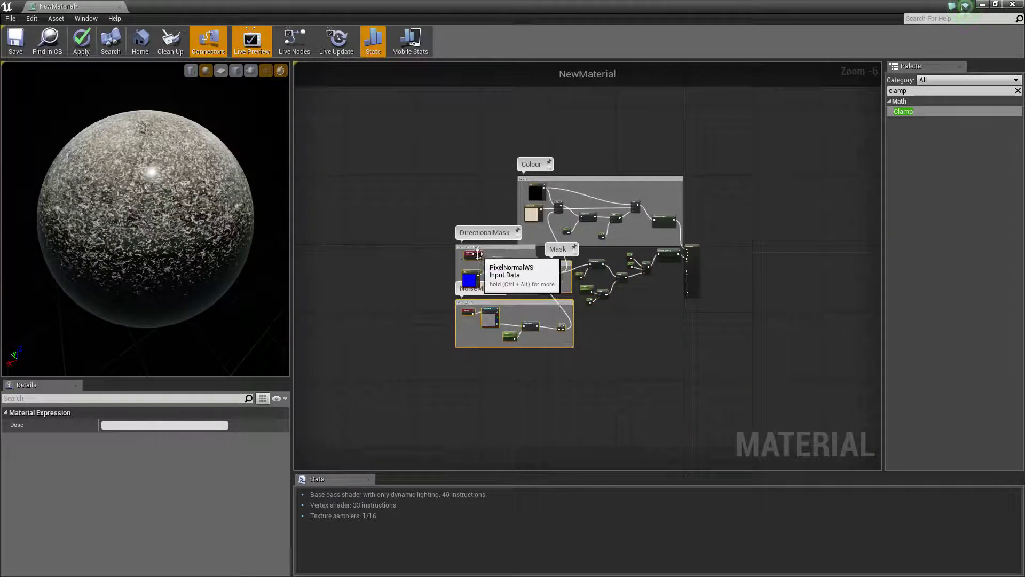
pyautogui.moveTo(476, 254); pyautogui.dragTo(451, 254)
pyautogui.moveTo(512, 315); pyautogui.dragTo(466, 319)
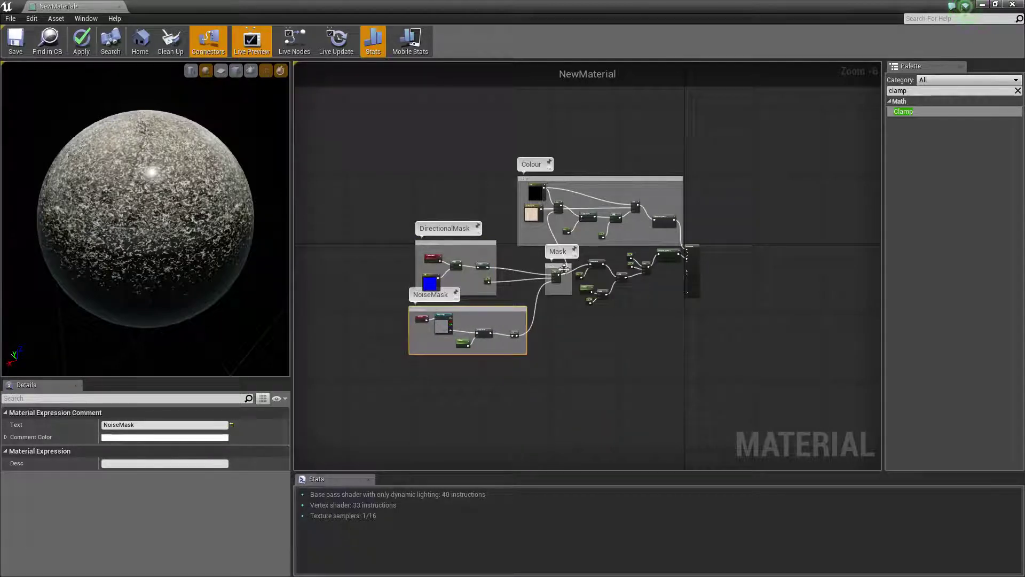
pyautogui.moveTo(562, 266); pyautogui.dragTo(536, 265)
# Move the roughness nodes closer to the Mask group and bring the Clamp in line between the Lerp and material node
pyautogui.moveTo(627, 280); pyautogui.dragTo(575, 295, button='right')
pyautogui.scroll(3, 577, 294)
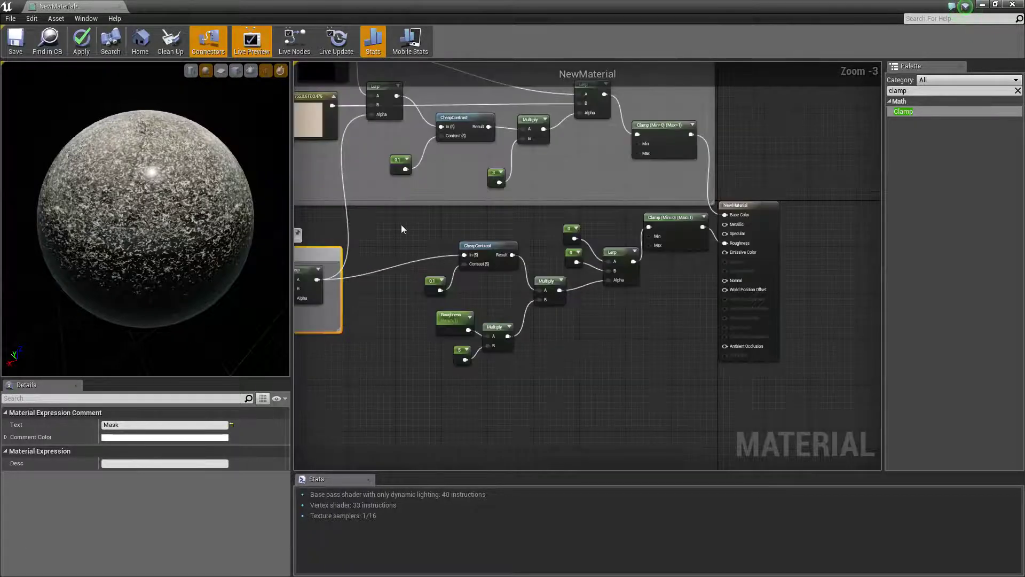
pyautogui.moveTo(402, 227); pyautogui.dragTo(621, 366)
pyautogui.moveTo(619, 254); pyautogui.dragTo(591, 248)
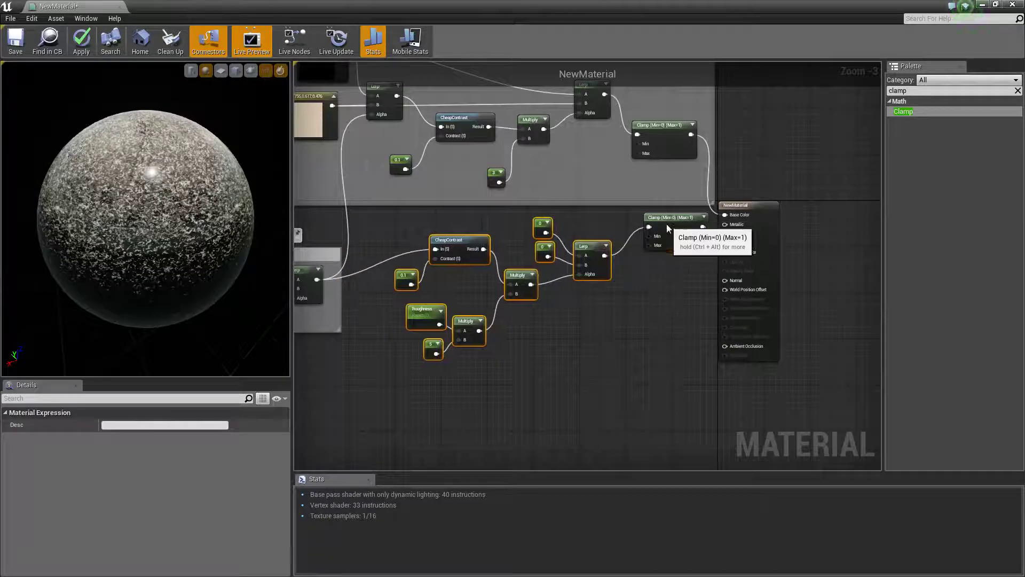
pyautogui.moveTo(664, 227); pyautogui.dragTo(654, 236)
pyautogui.click(815, 206)
# Set the constant feeding the roughness Lerp's A input to 0.2 and check the shine on the preview sphere
pyautogui.scroll(1, 685, 305)
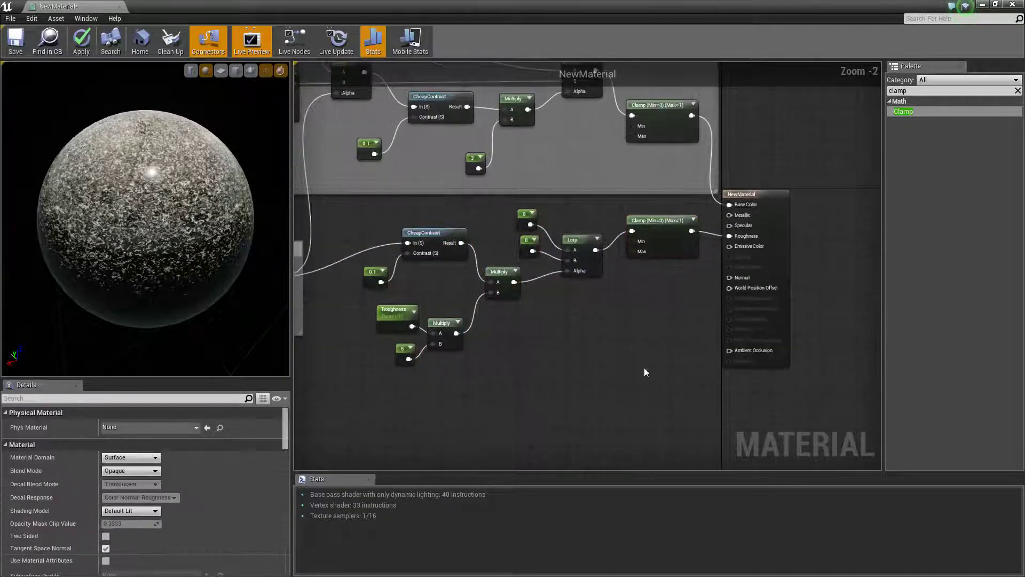
pyautogui.click(532, 216)
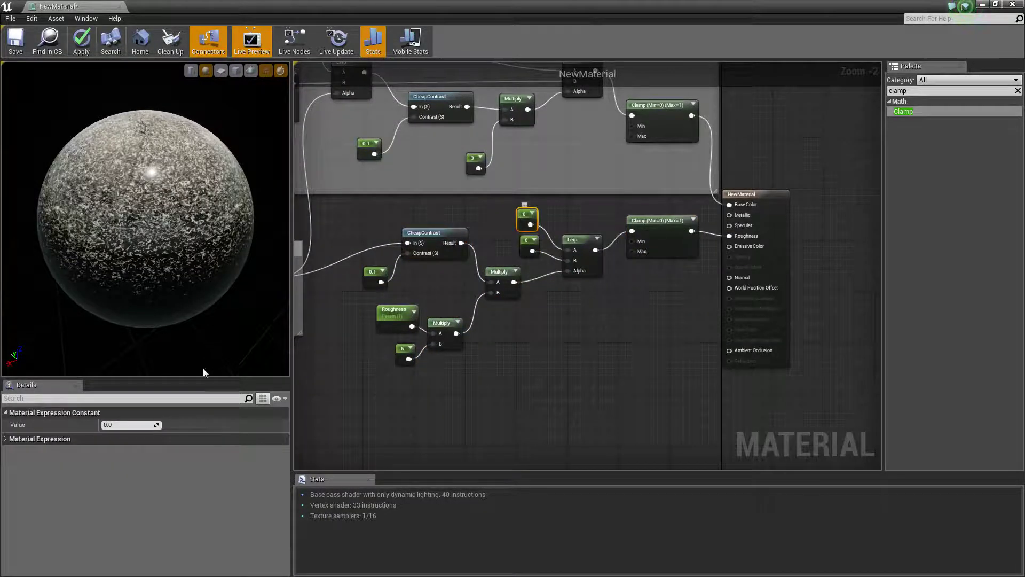
pyautogui.click(129, 424)
pyautogui.write('0.2')
pyautogui.press('Return')
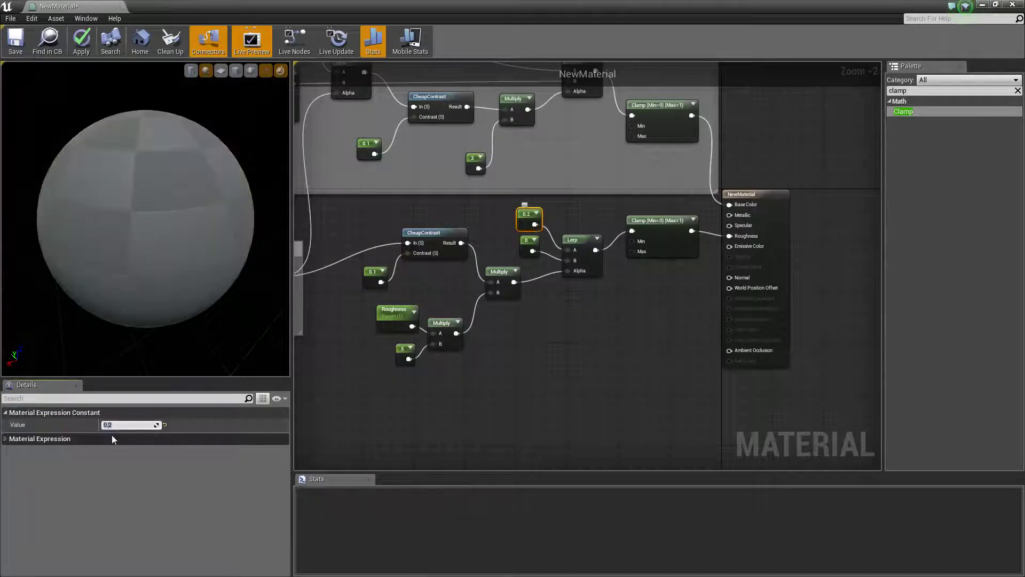
pyautogui.moveTo(167, 153); pyautogui.dragTo(155, 230)
# Set the constant feeding the roughness Lerp's B input to 1, check the preview sphere and apply the material
pyautogui.click(523, 246)
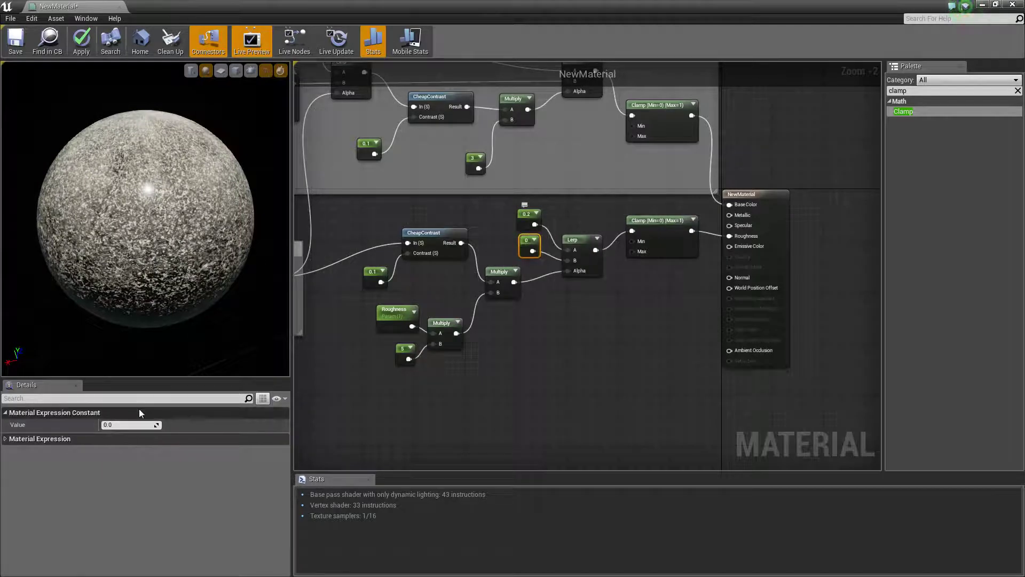
pyautogui.write('1')
pyautogui.press('Return')
pyautogui.moveTo(145, 229); pyautogui.dragTo(187, 176)
pyautogui.moveTo(128, 161); pyautogui.dragTo(104, 196)
pyautogui.moveTo(532, 240); pyautogui.dragTo(529, 246)
pyautogui.click(80, 39)
# Group the roughness nodes in a comment named Roughness and position it just below the Colour group
pyautogui.moveTo(699, 411); pyautogui.dragTo(373, 209)
pyautogui.write('cRoughness')
pyautogui.press('Return')
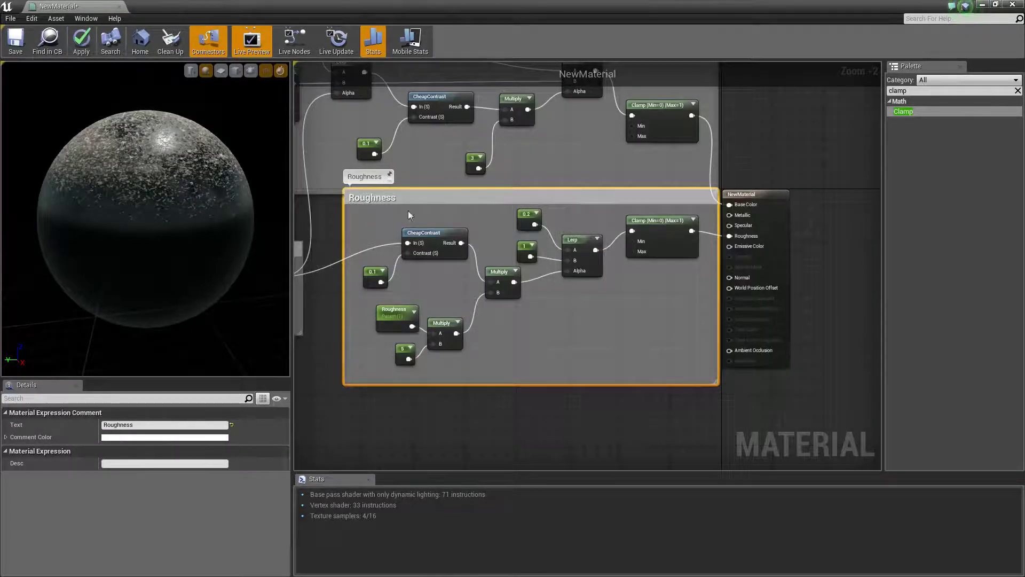
pyautogui.moveTo(454, 199); pyautogui.dragTo(450, 220)
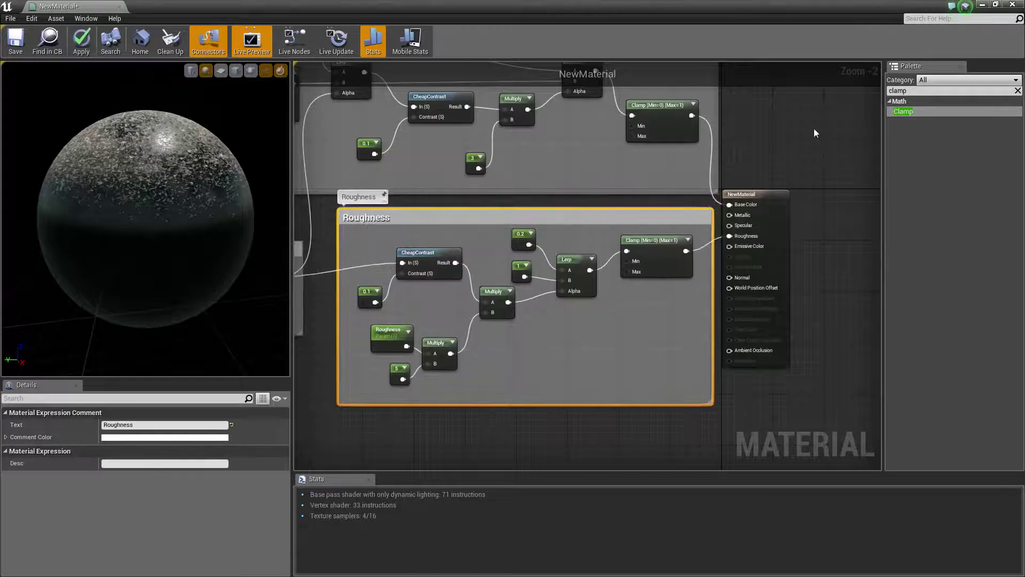
# Convert the beige colour vector in the Colour group to a parameter named Colour
pyautogui.moveTo(693, 134); pyautogui.dragTo(836, 216, button='right')
pyautogui.click(409, 177)
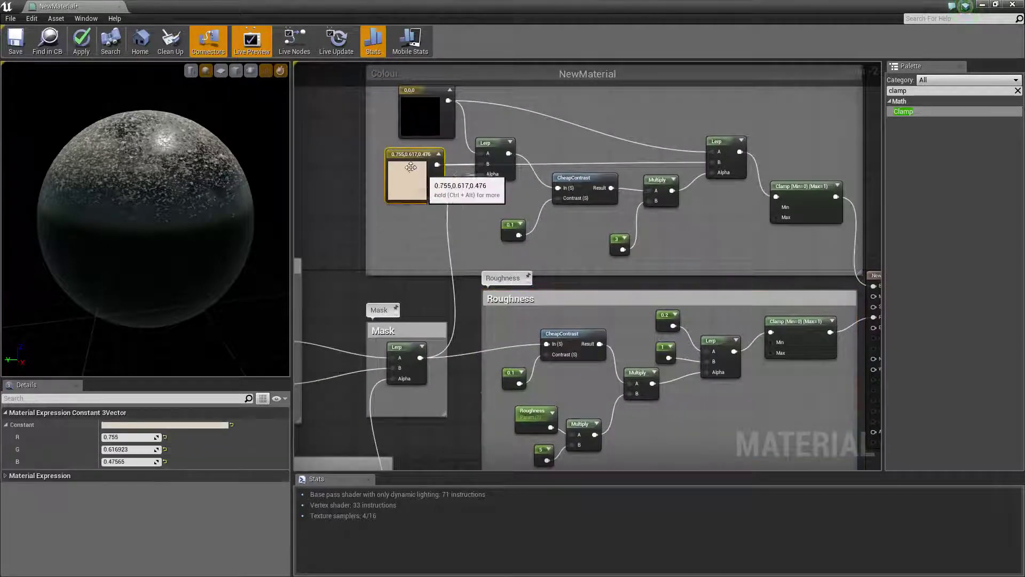
pyautogui.rightClick(419, 173)
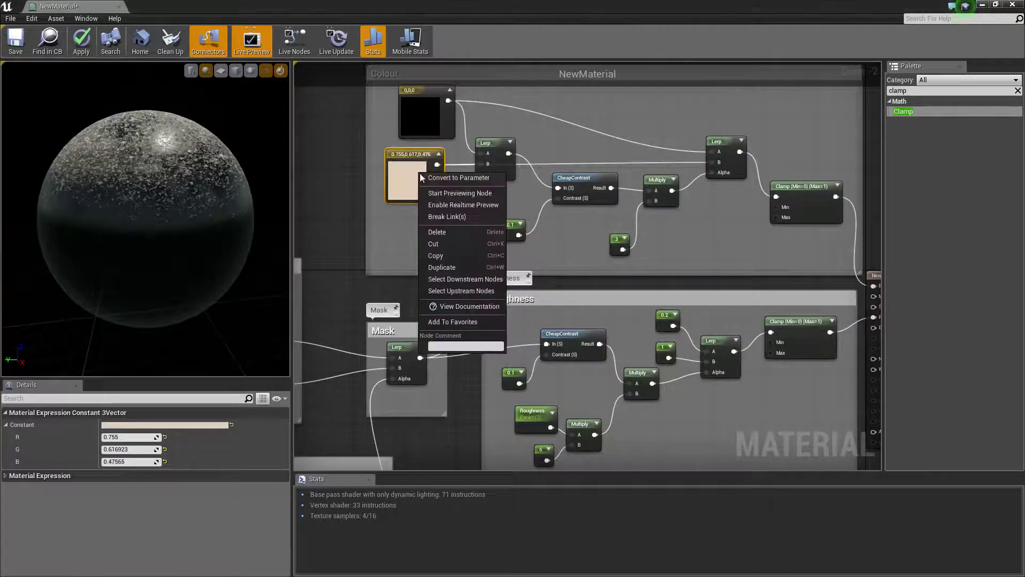
pyautogui.click(438, 180)
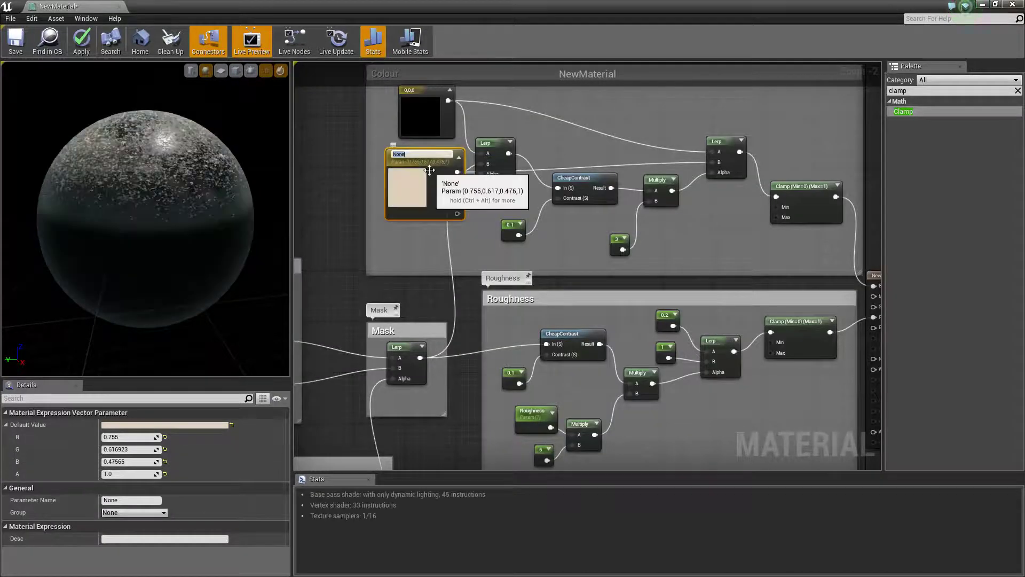
pyautogui.write('Colour')
pyautogui.press('Return')
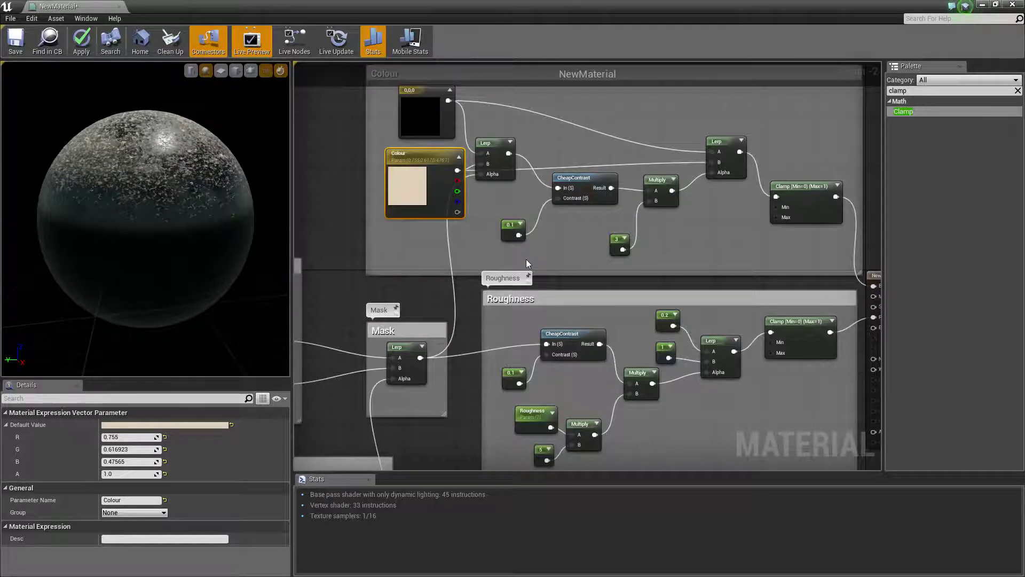
# Apply the material changes and return to the level to inspect the material on the preview mesh
pyautogui.moveTo(697, 292); pyautogui.dragTo(704, 146, button='right')
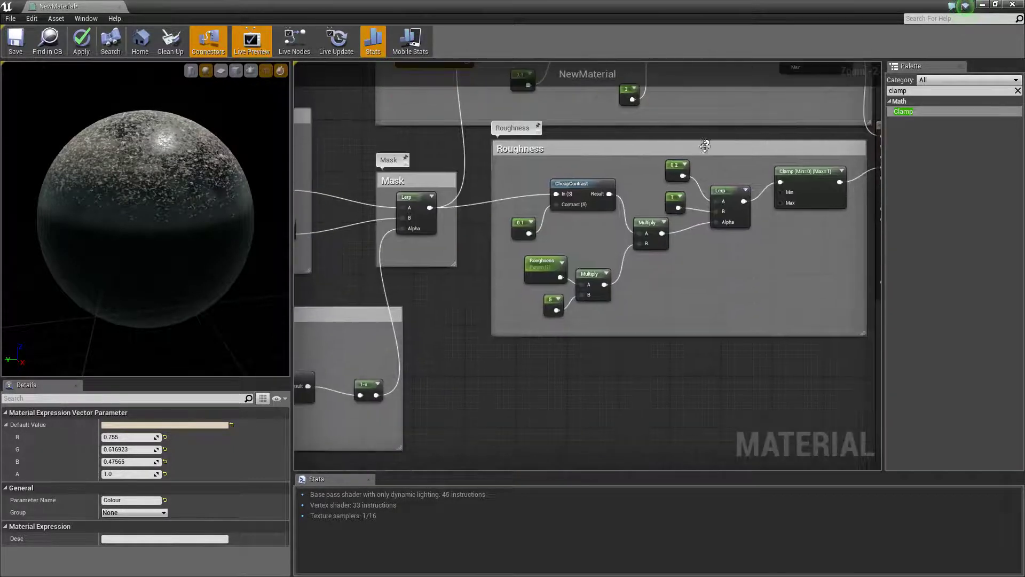
pyautogui.moveTo(566, 336); pyautogui.dragTo(489, 324, button='right')
pyautogui.click(79, 38)
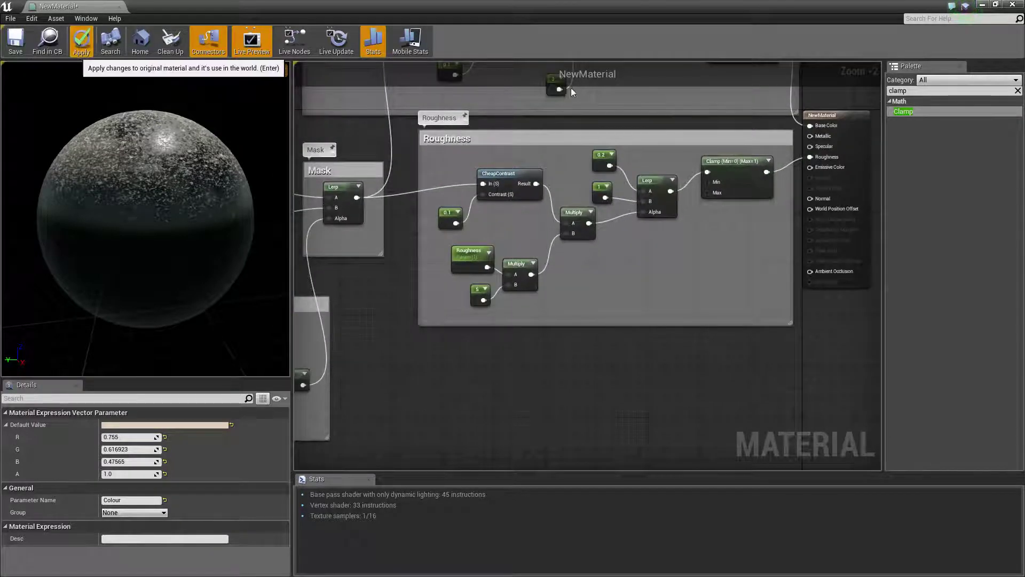
pyautogui.click(982, 5)
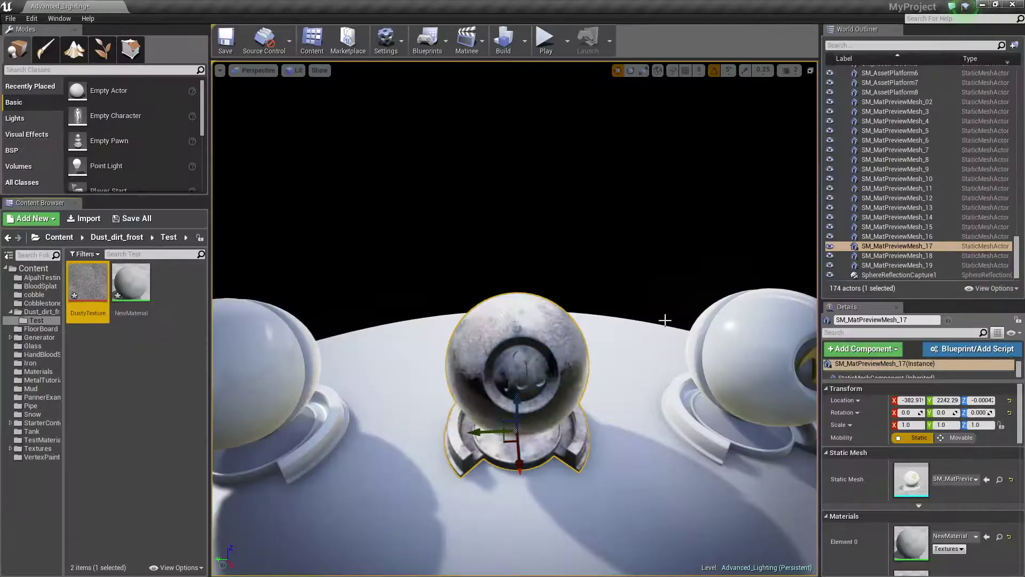
pyautogui.moveTo(629, 303); pyautogui.dragTo(510, 352, button='right')
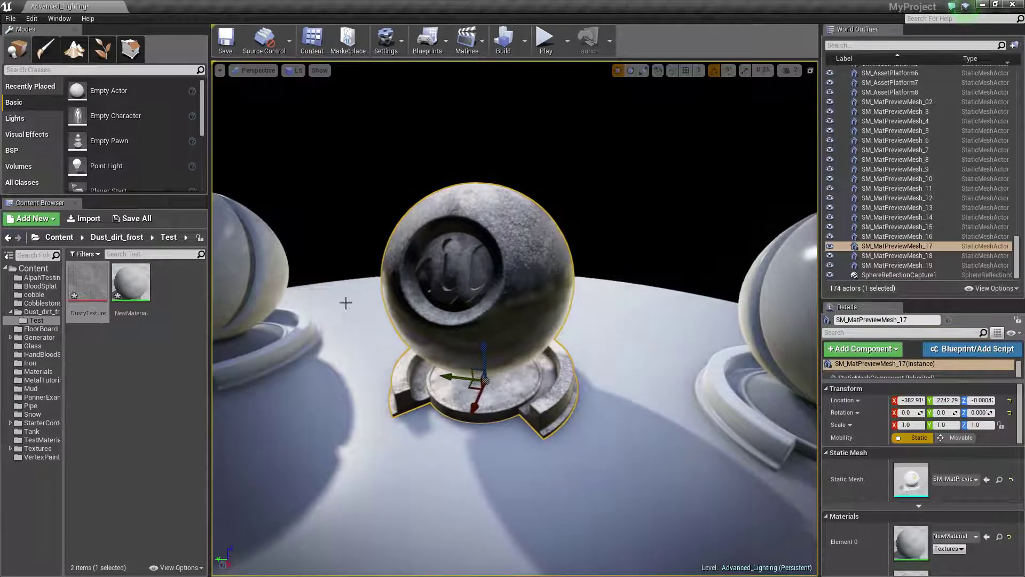
# Create three material instances of NewMaterial in the Test folder, keeping their default names
pyautogui.click(130, 286)
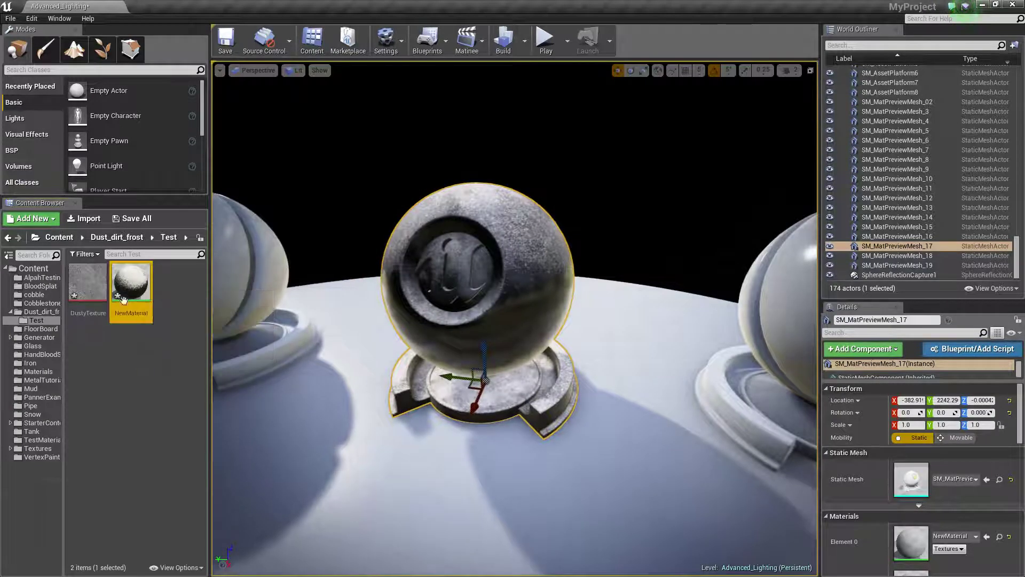
pyautogui.rightClick(131, 287)
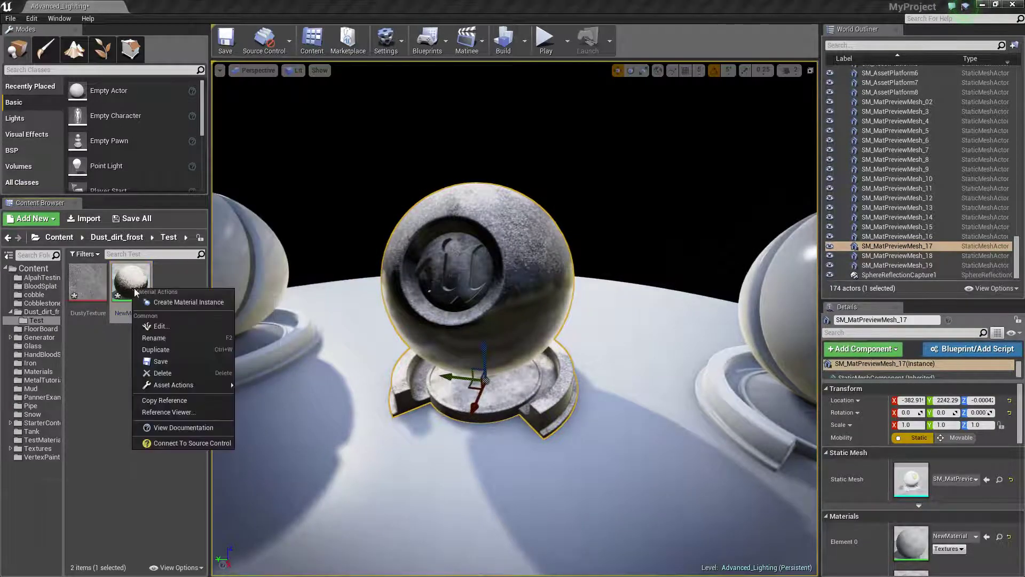
pyautogui.click(182, 297)
pyautogui.press('Return')
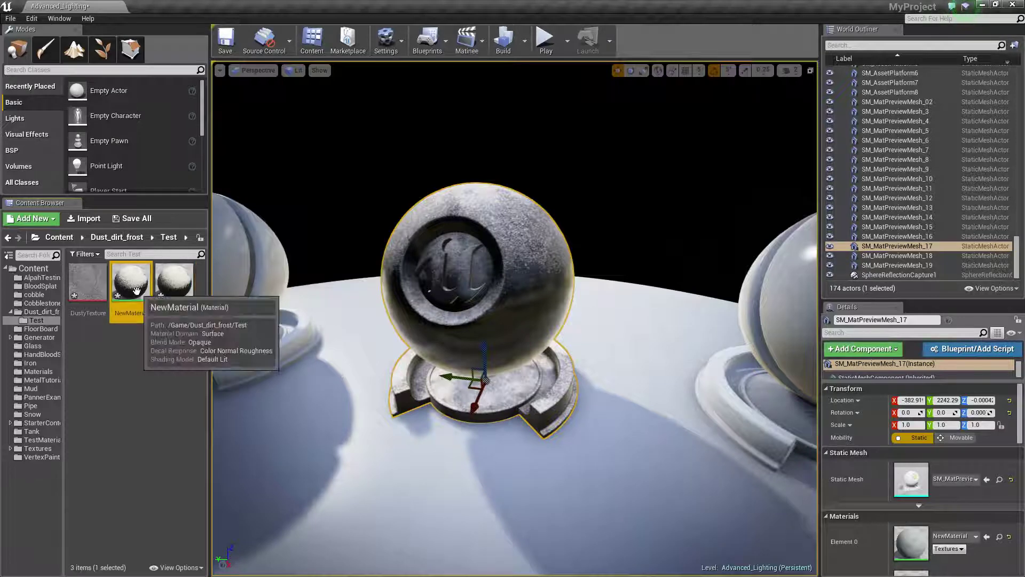
pyautogui.rightClick(137, 296)
pyautogui.click(154, 307)
pyautogui.press('Escape')
pyautogui.click(131, 285)
pyautogui.rightClick(134, 288)
pyautogui.click(164, 304)
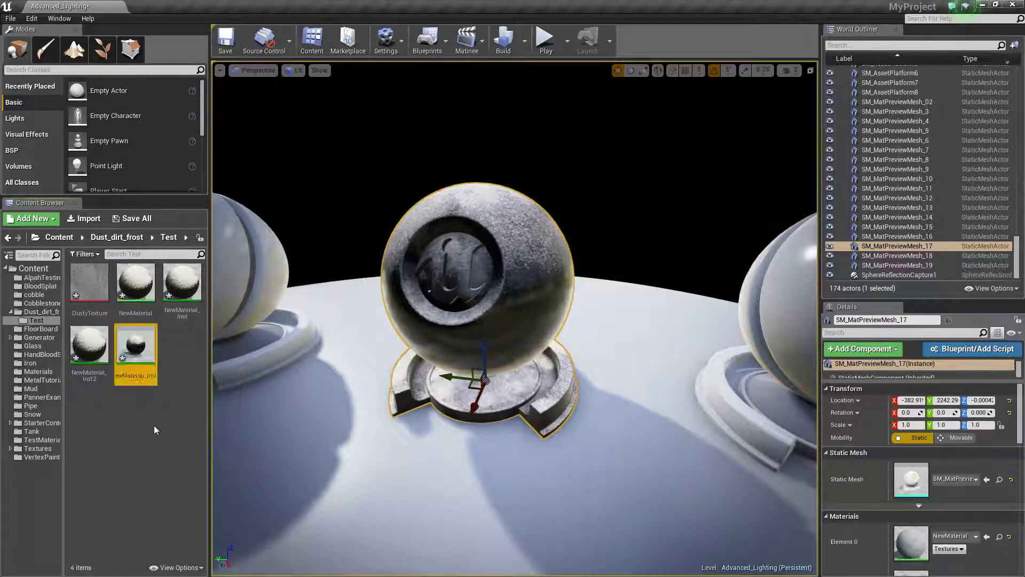
# Assign NewMaterial_Inst to the selected preview mesh, and check the existing instances in the Dust_dirt_frost folder
pyautogui.click(181, 281)
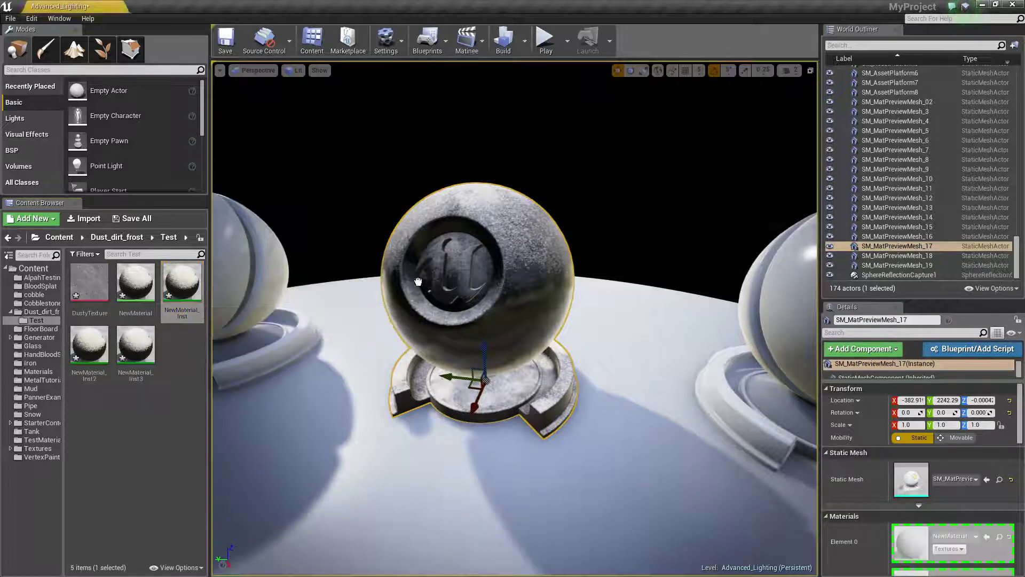
pyautogui.moveTo(181, 282); pyautogui.dragTo(531, 217)
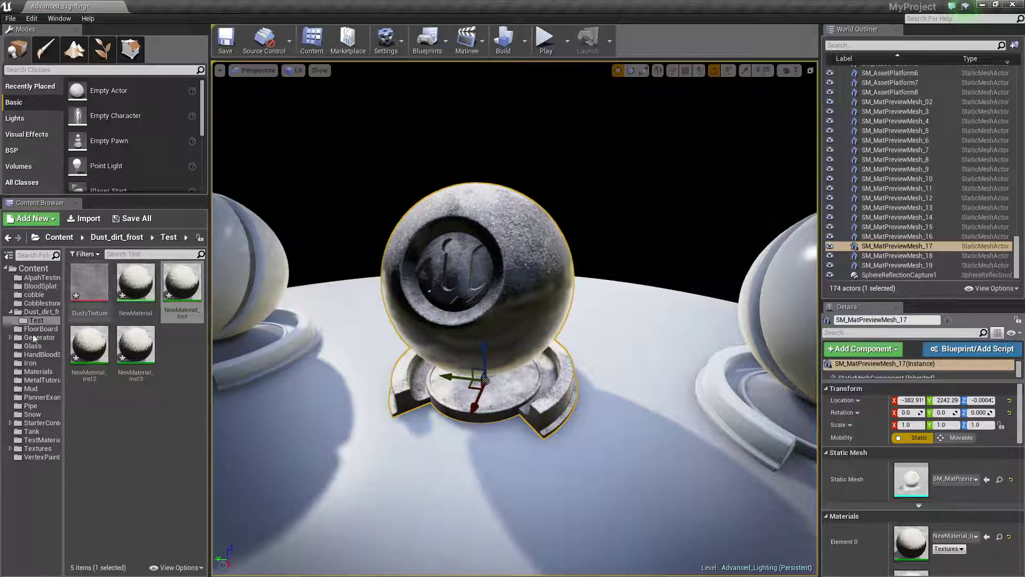
pyautogui.click(40, 312)
pyautogui.click(135, 344)
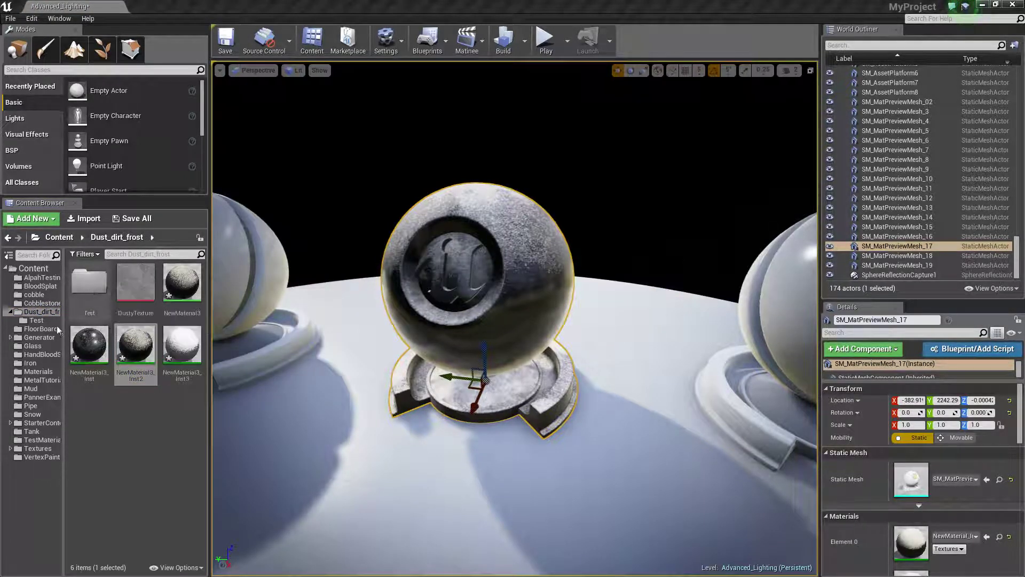
pyautogui.click(40, 303)
pyautogui.click(33, 313)
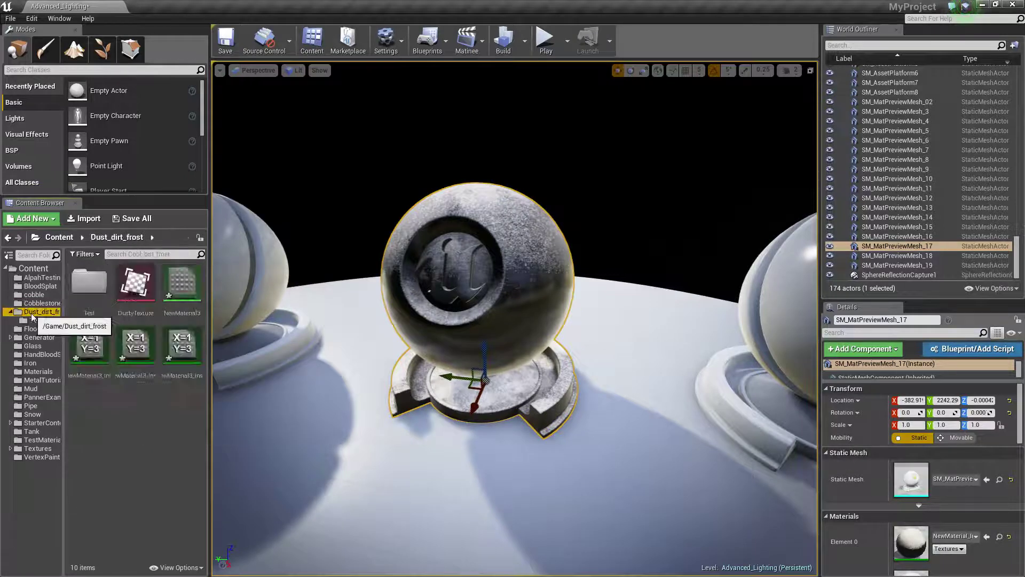
pyautogui.click(34, 320)
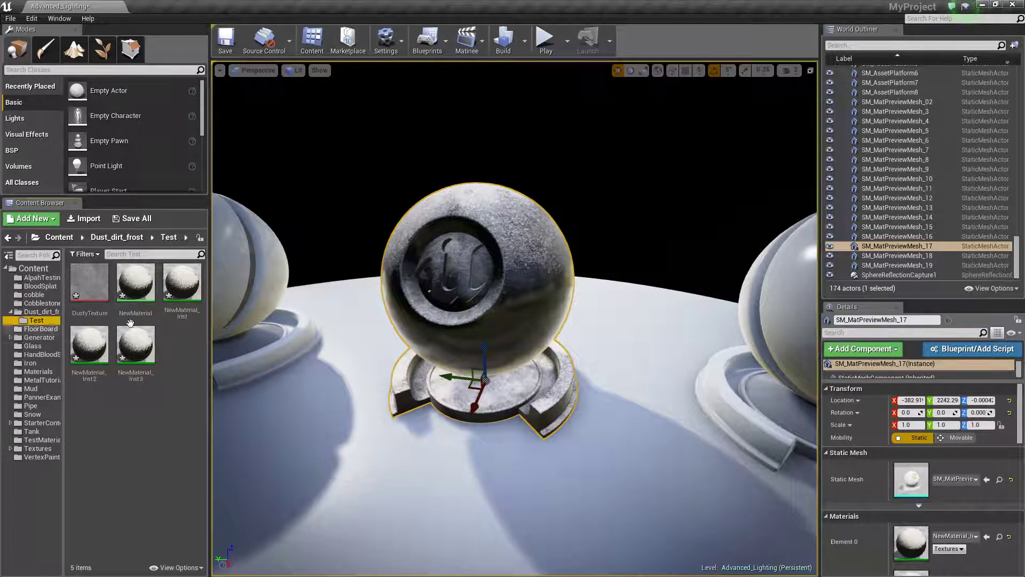
# Enable the Roughness and Thickness parameters of NewMaterial_Inst, and inspect the dust on the preview mesh up close
pyautogui.doubleClick(182, 283)
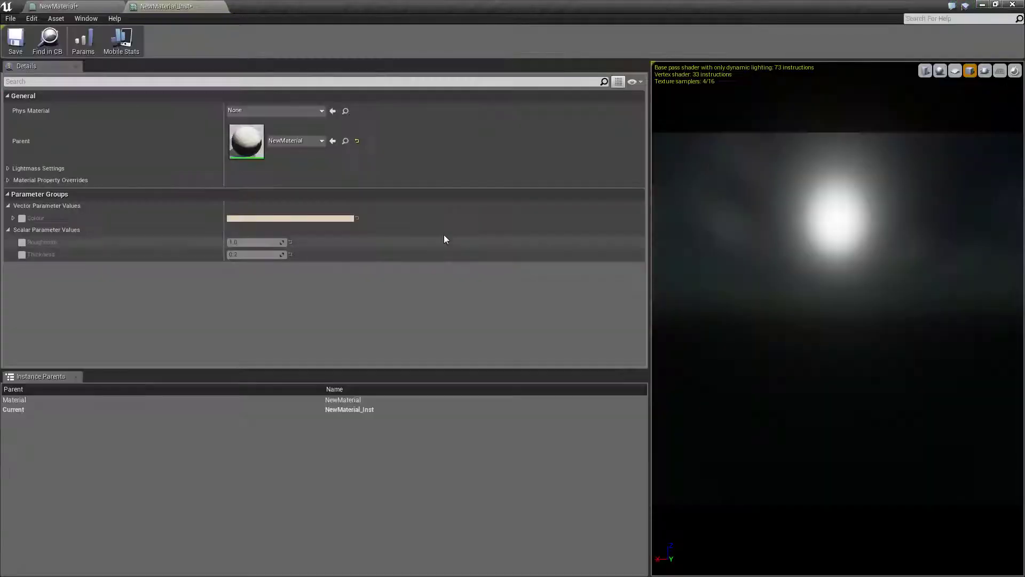
pyautogui.moveTo(384, 6); pyautogui.dragTo(678, 66)
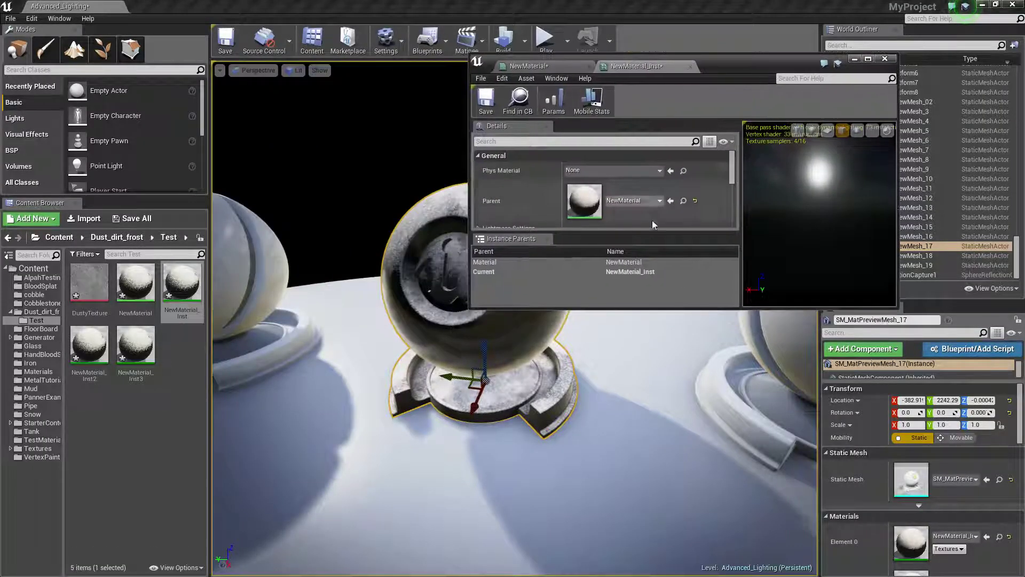
pyautogui.scroll(-5, 648, 169)
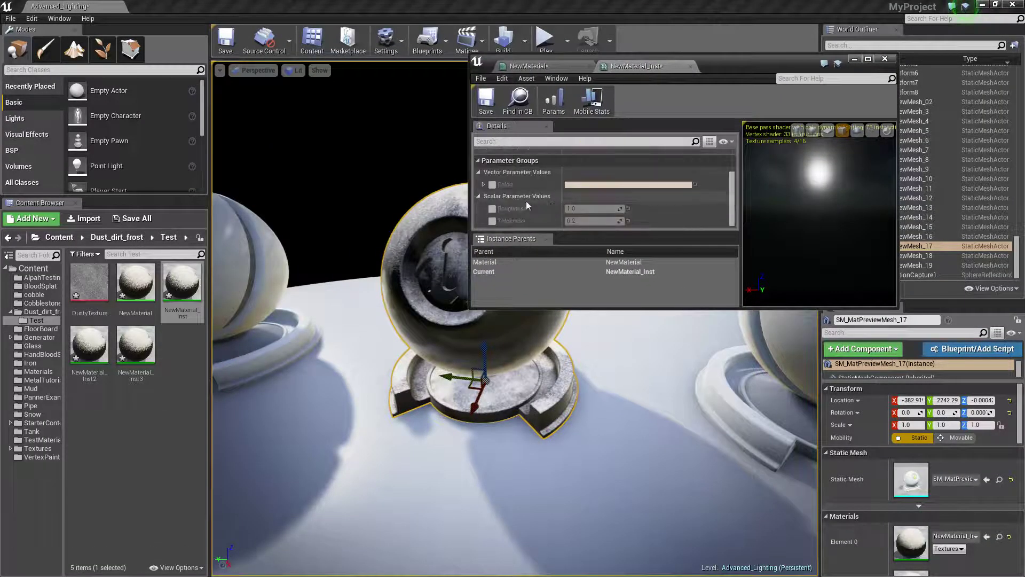
pyautogui.click(492, 208)
pyautogui.click(492, 221)
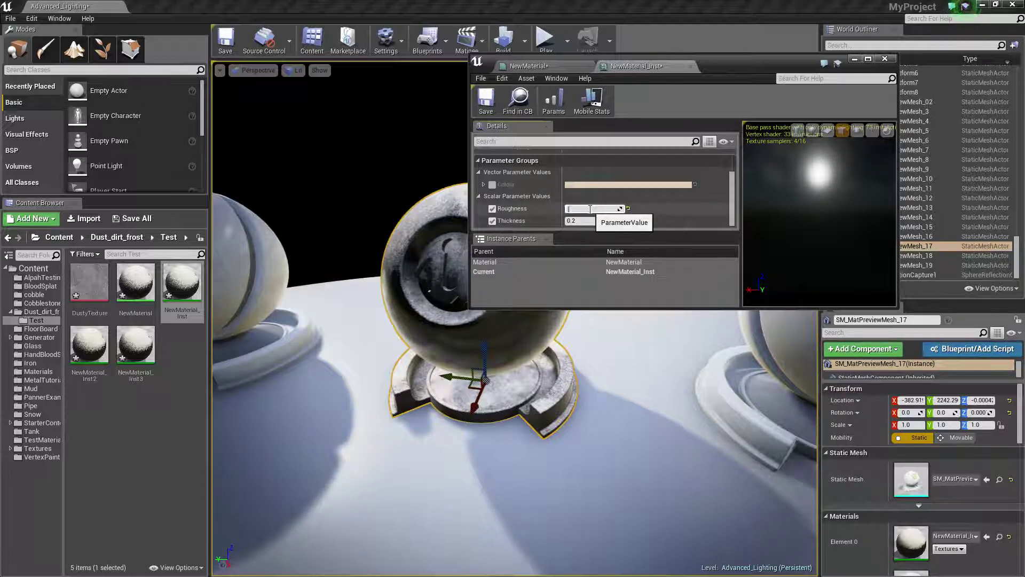
pyautogui.click(584, 221)
pyautogui.moveTo(448, 269)
pyautogui.mouseDown(button='right')
pyautogui.moveTo(502, 240)
pyautogui.moveTo(502, 203)
pyautogui.moveTo(481, 246)
pyautogui.moveTo(448, 269)
pyautogui.moveTo(512, 266)
pyautogui.moveTo(491, 251)
pyautogui.moveTo(448, 270)
pyautogui.moveTo(470, 229)
pyautogui.moveTo(459, 277)
pyautogui.moveTo(480, 267)
pyautogui.moveTo(448, 251)
pyautogui.mouseUp(button='right')
pyautogui.moveTo(373, 336); pyautogui.dragTo(373, 341, button='right')
pyautogui.moveTo(854, 62); pyautogui.dragTo(966, 19)
pyautogui.click(961, 17)
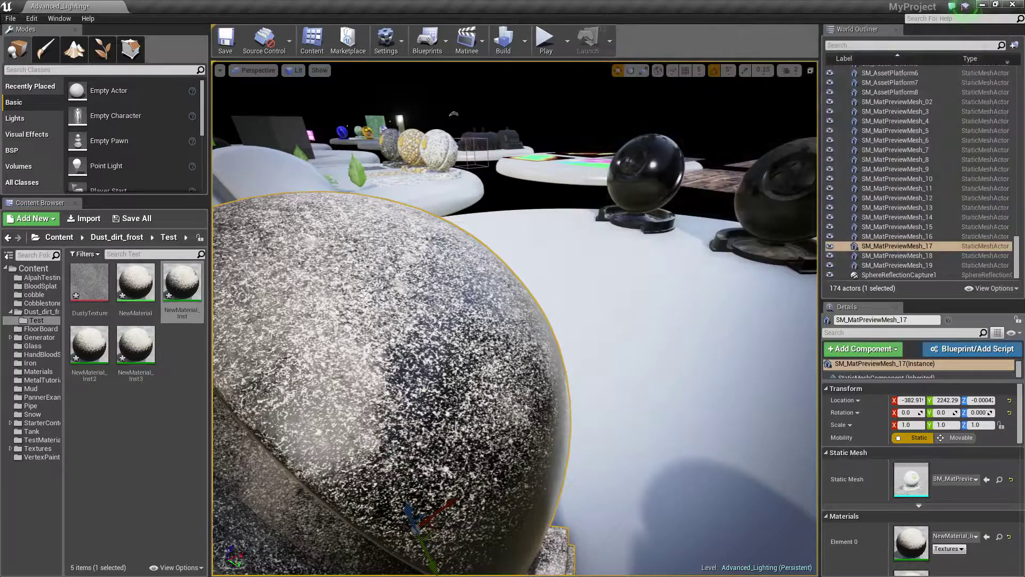
# Assign NewMaterial_Inst2 to the same preview mesh in place of the first instance
pyautogui.moveTo(587, 288); pyautogui.dragTo(555, 278, button='right')
pyautogui.moveTo(423, 303); pyautogui.dragTo(705, 330, button='right')
pyautogui.moveTo(89, 344); pyautogui.dragTo(492, 363)
pyautogui.moveTo(290, 349); pyautogui.dragTo(428, 346)
pyautogui.moveTo(428, 346); pyautogui.dragTo(373, 336, button='right')
# Override the Colour parameter of NewMaterial_Inst2 with the pale blue-white DFE3FFFF
pyautogui.doubleClick(90, 347)
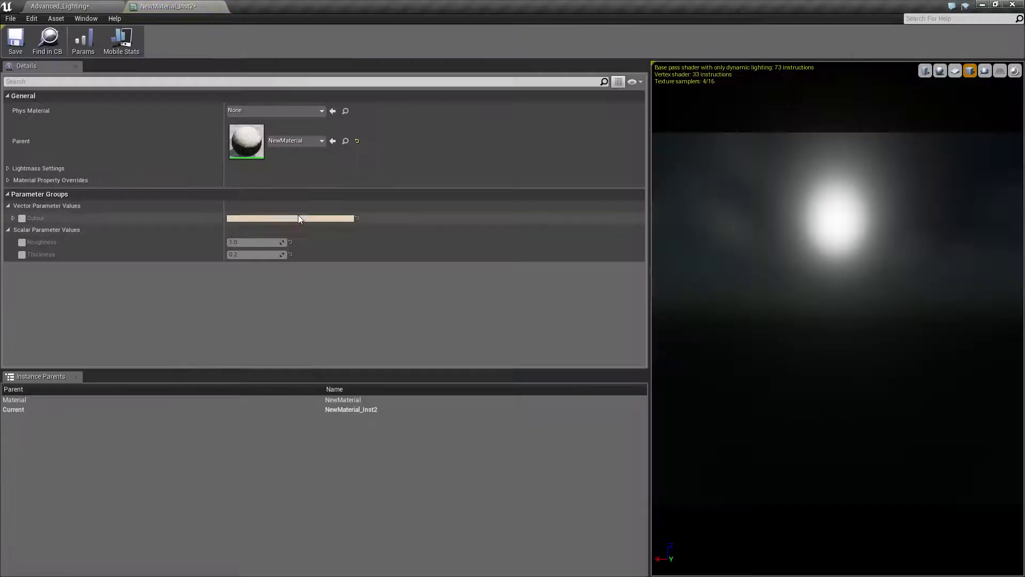
pyautogui.click(257, 219)
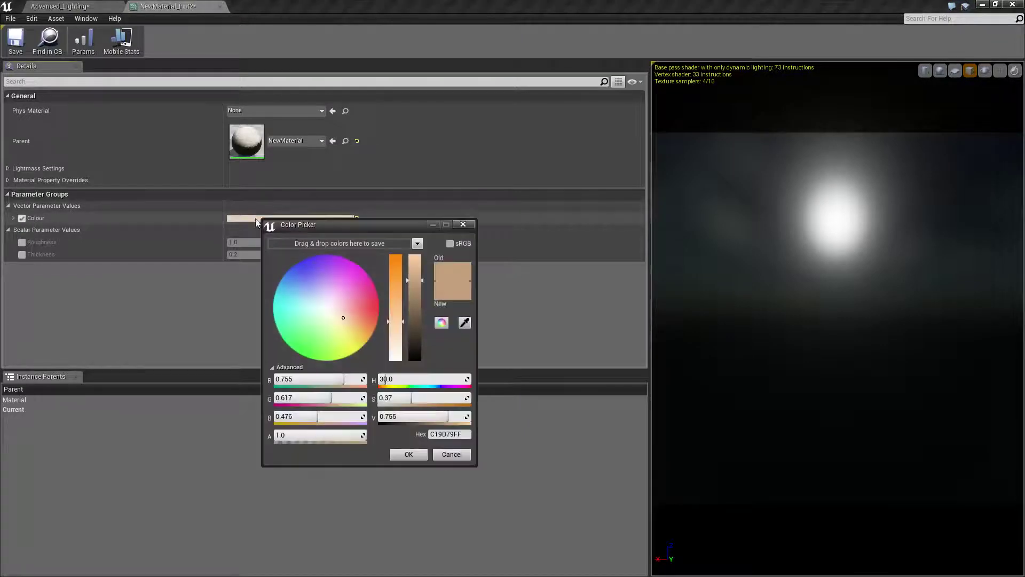
pyautogui.moveTo(398, 329); pyautogui.dragTo(398, 432)
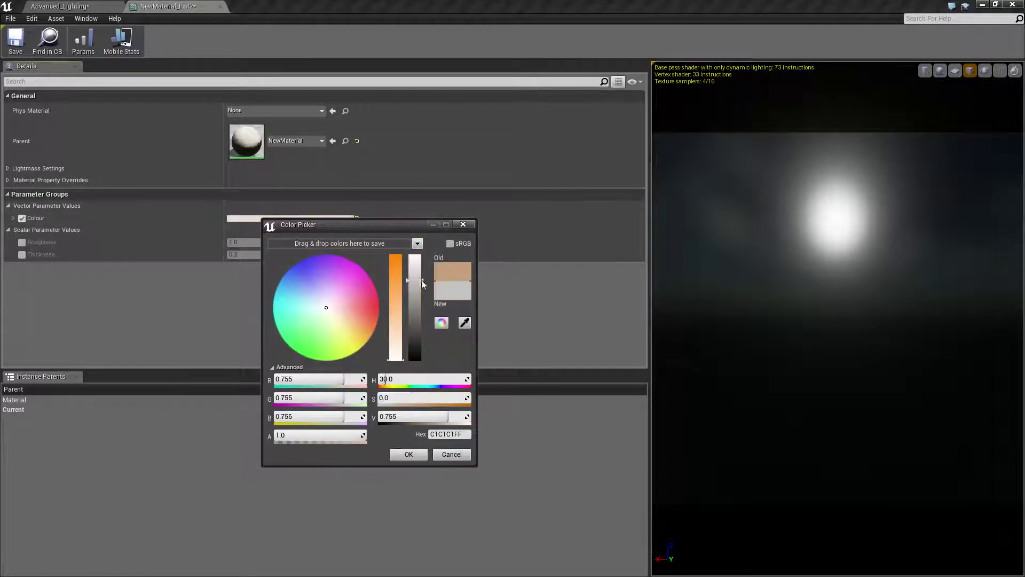
pyautogui.moveTo(419, 280); pyautogui.dragTo(419, 272)
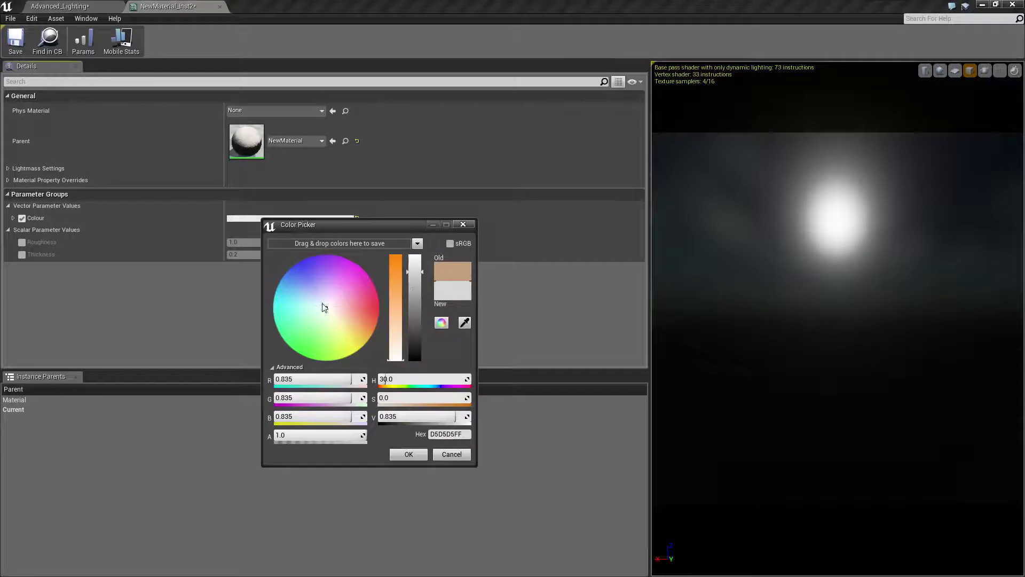
pyautogui.click(322, 303)
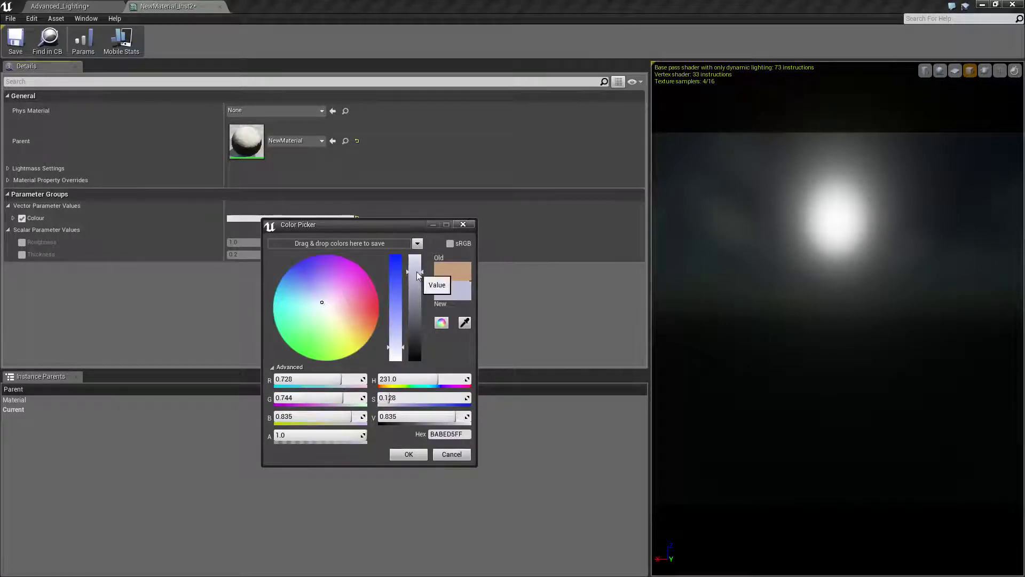
pyautogui.moveTo(418, 274); pyautogui.dragTo(417, 256)
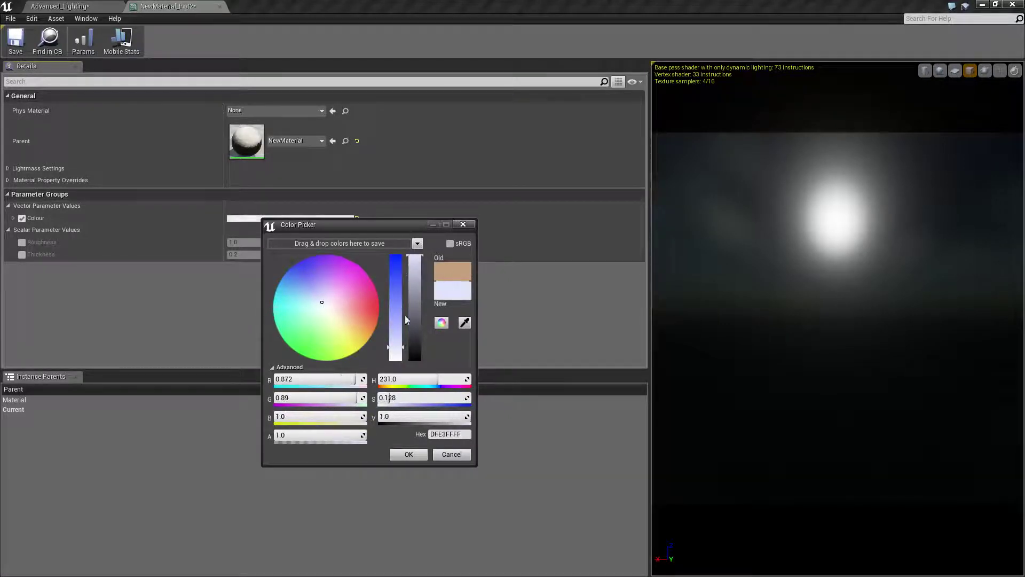
pyautogui.click(411, 455)
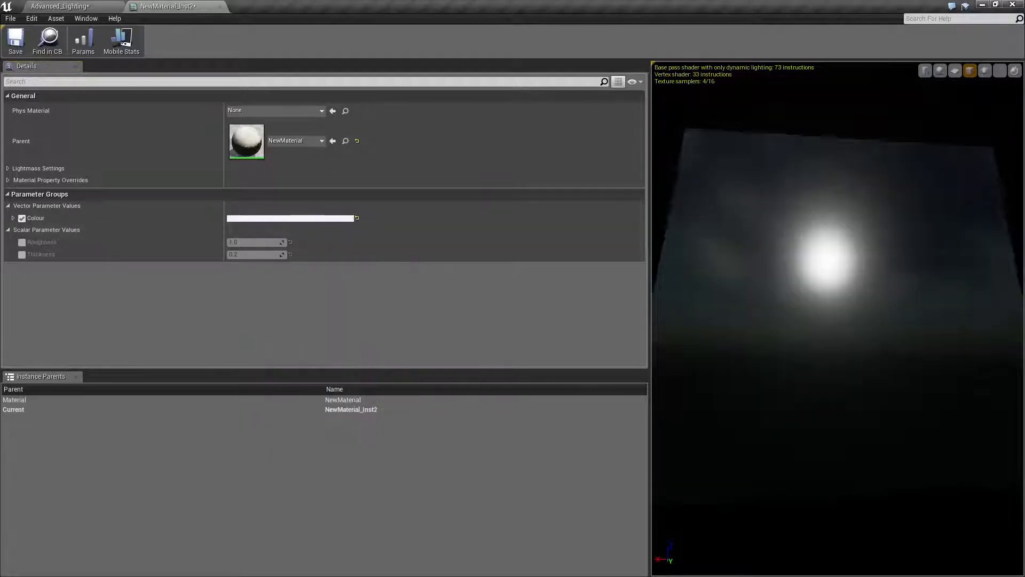
# Preview NewMaterial_Inst2 on a sphere, and enable its Roughness and Thickness parameters
pyautogui.click(940, 70)
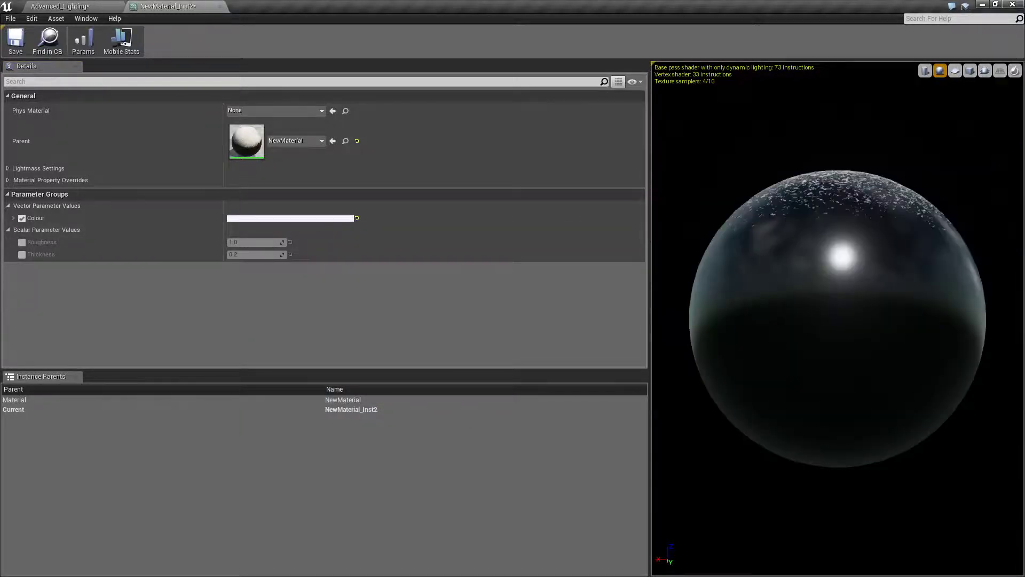
pyautogui.moveTo(941, 184); pyautogui.dragTo(893, 110)
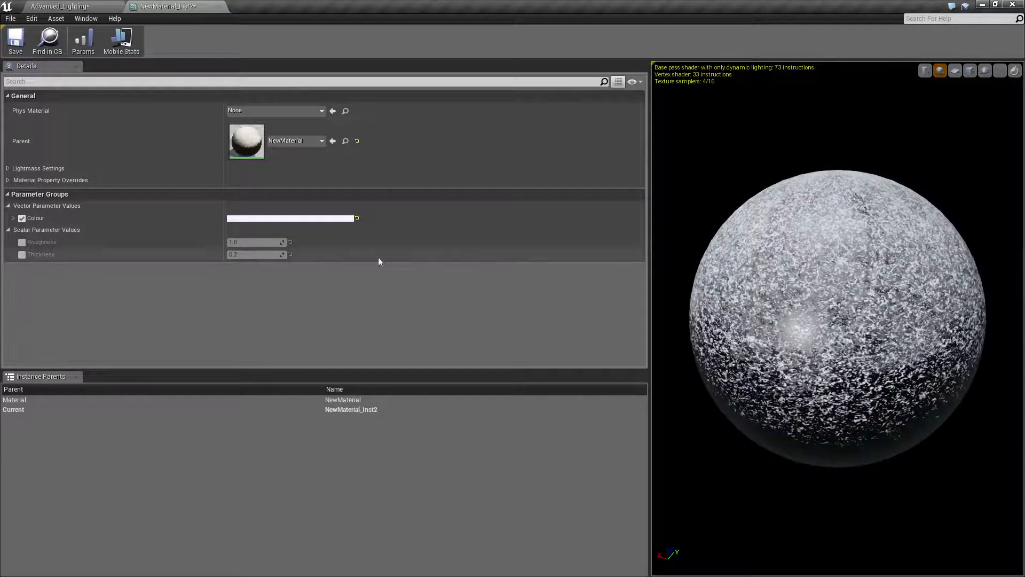
pyautogui.click(22, 242)
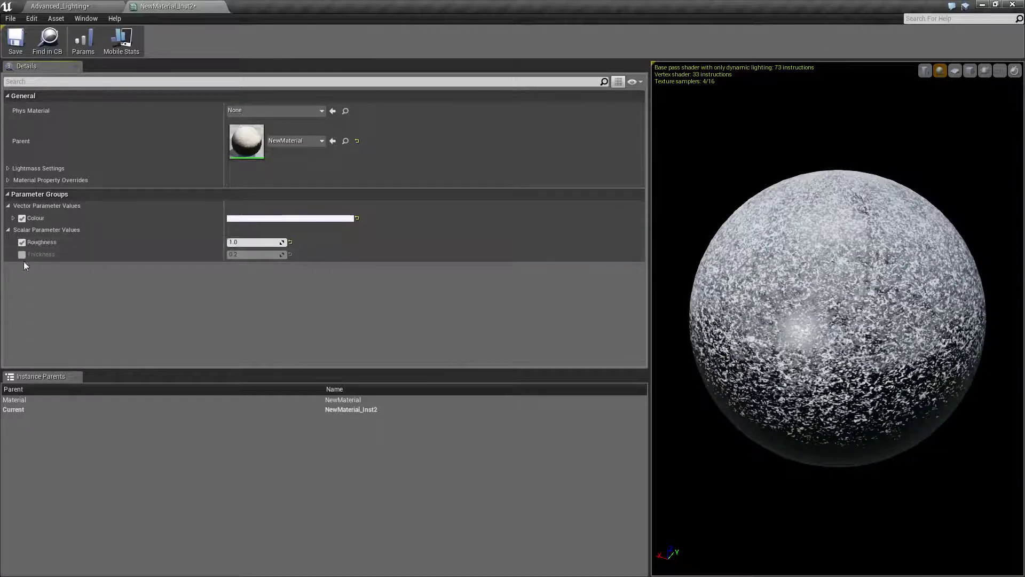
pyautogui.click(22, 254)
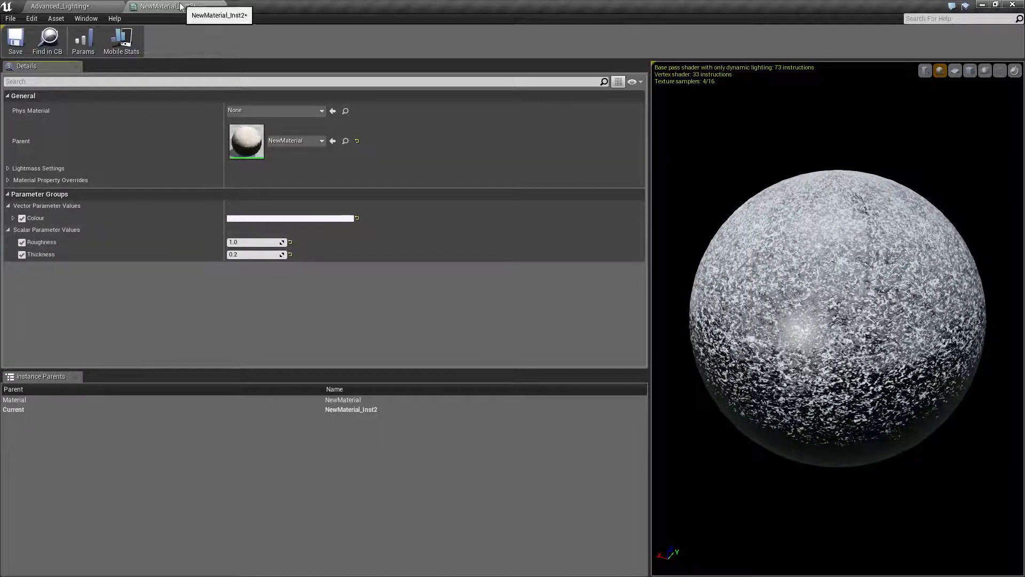
# Set the Roughness of NewMaterial_Inst2 to 1.5, and check the frost on the preview sphere and the level mesh
pyautogui.click(99, 5)
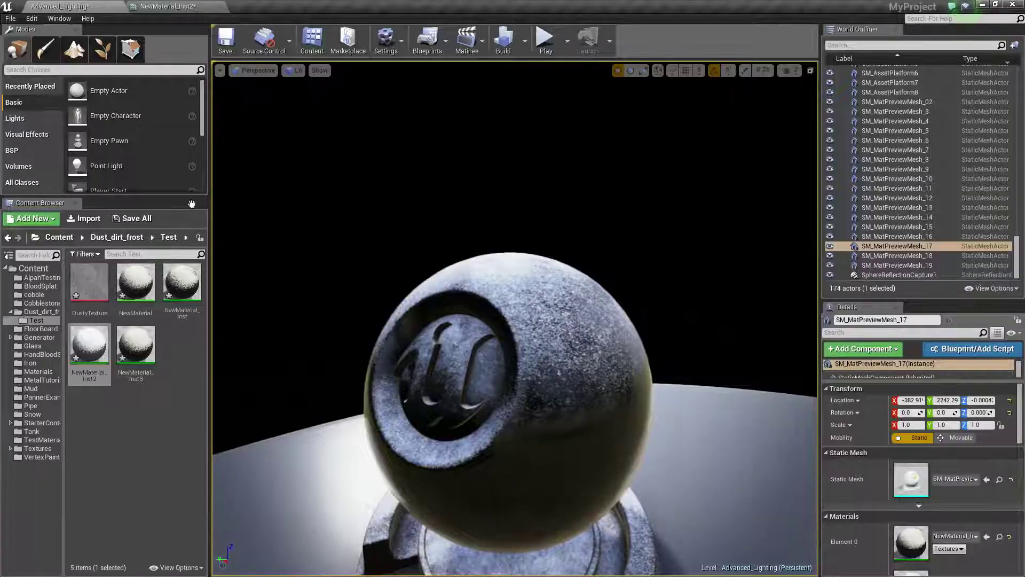
pyautogui.click(41, 311)
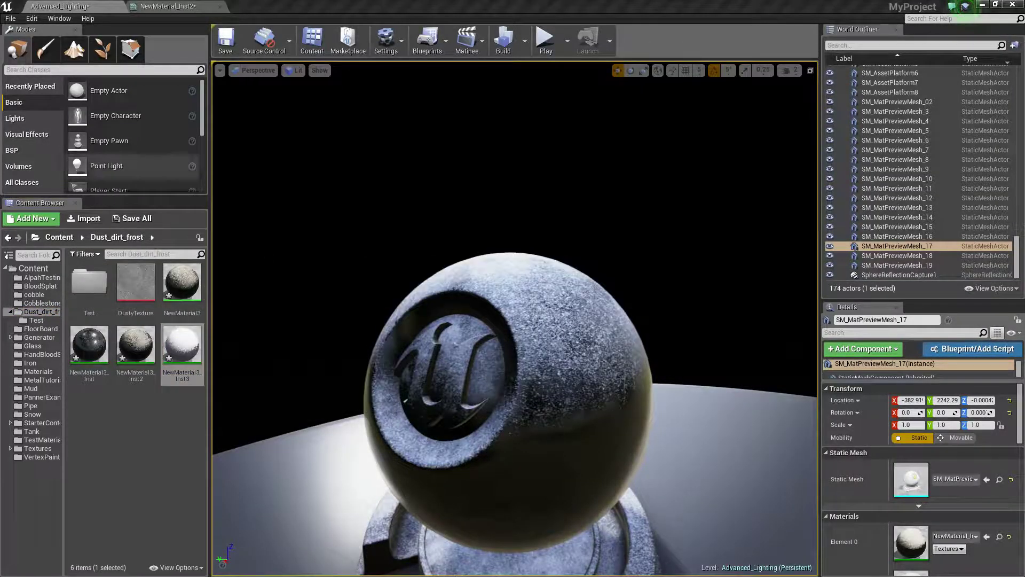
pyautogui.click(179, 5)
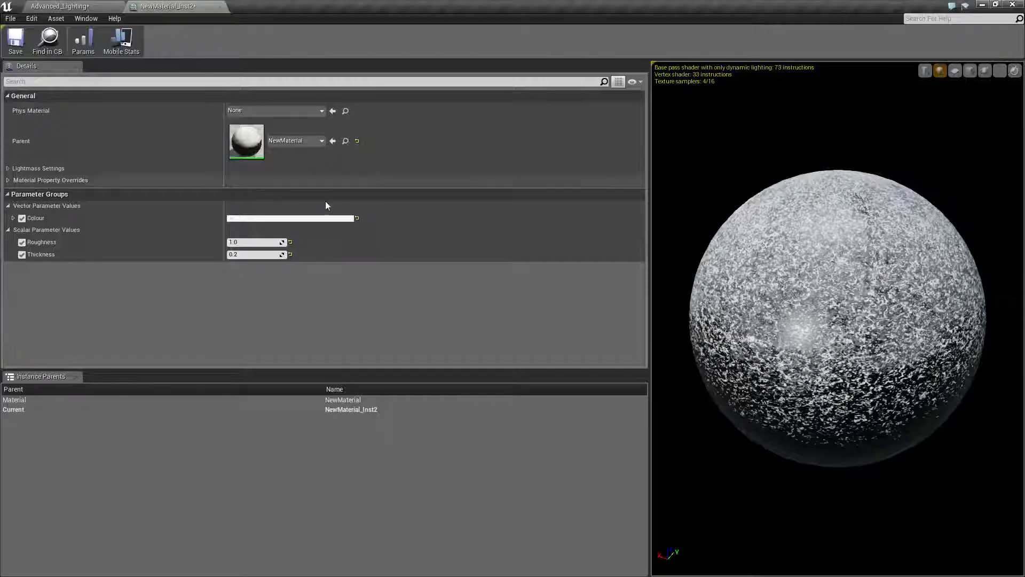
pyautogui.click(252, 238)
pyautogui.write('1.5')
pyautogui.press('Return')
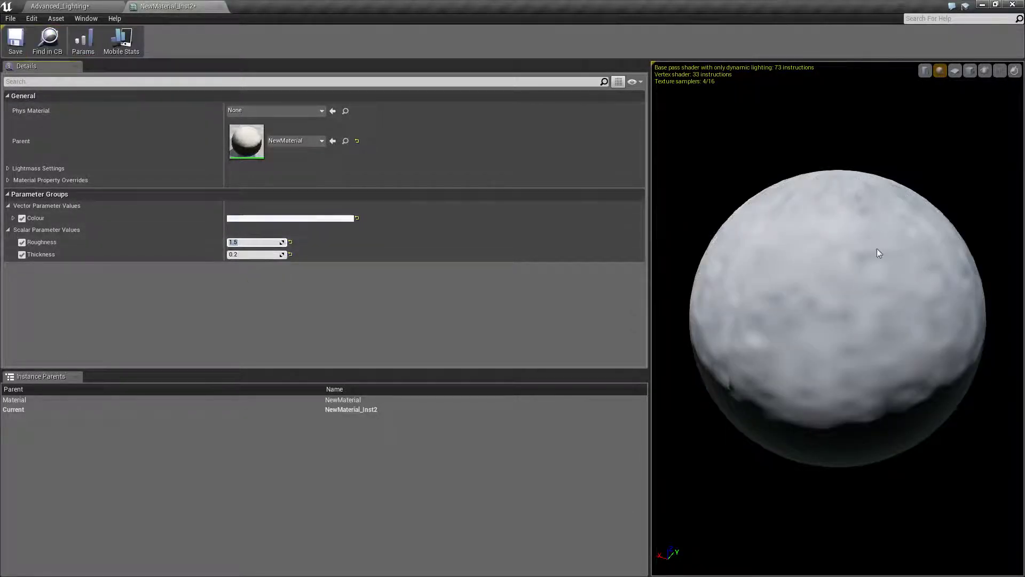
pyautogui.moveTo(879, 253)
pyautogui.mouseDown()
pyautogui.moveTo(922, 276)
pyautogui.moveTo(926, 257)
pyautogui.mouseUp()
pyautogui.moveTo(872, 239)
pyautogui.mouseDown()
pyautogui.moveTo(926, 252)
pyautogui.moveTo(895, 267)
pyautogui.mouseUp()
pyautogui.click(60, 5)
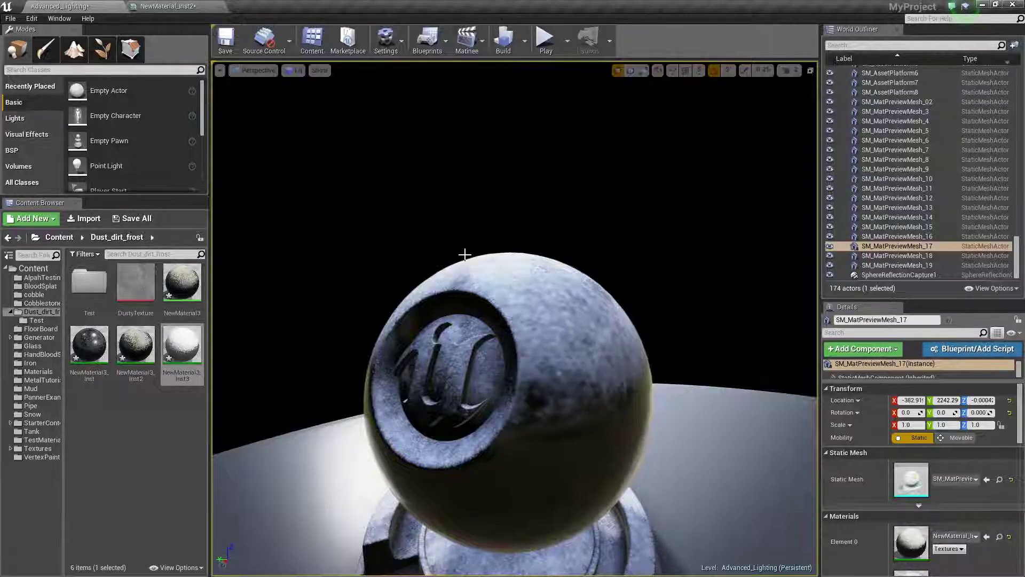
# Assign NewMaterial_Inst3 from the Test folder to the neighbouring white preview mesh with the yellow logo
pyautogui.moveTo(464, 254); pyautogui.dragTo(288, 411, button='right')
pyautogui.click(592, 265)
pyautogui.moveTo(480, 299); pyautogui.dragTo(497, 274)
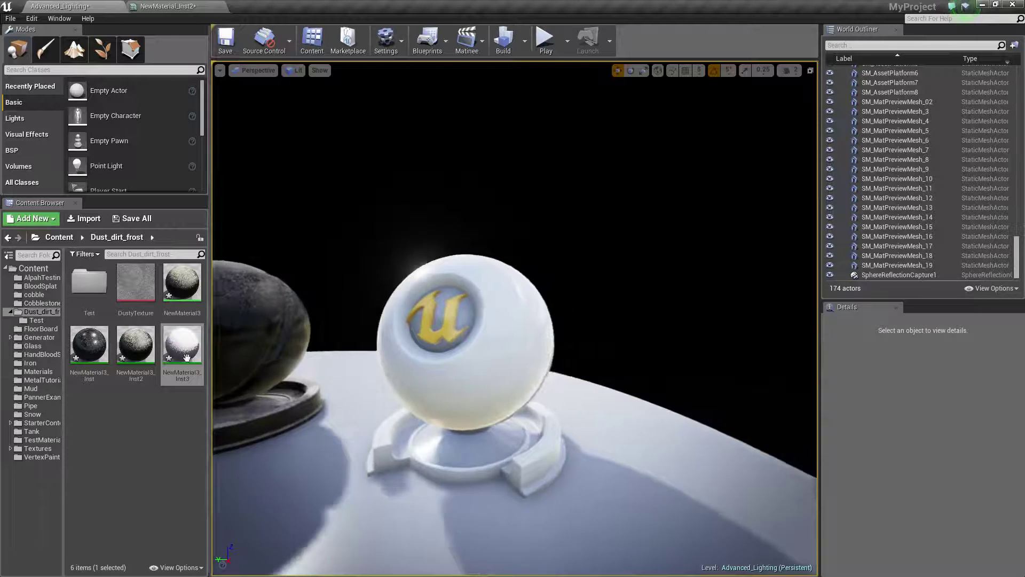
pyautogui.click(187, 411)
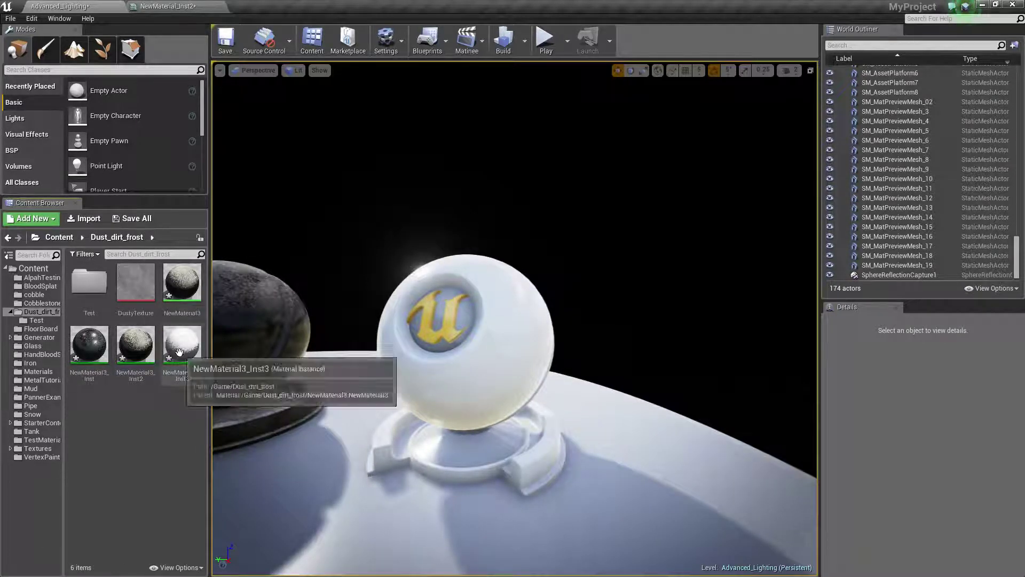
pyautogui.click(43, 322)
pyautogui.moveTo(136, 345); pyautogui.dragTo(456, 333)
pyautogui.moveTo(152, 344); pyautogui.dragTo(512, 322)
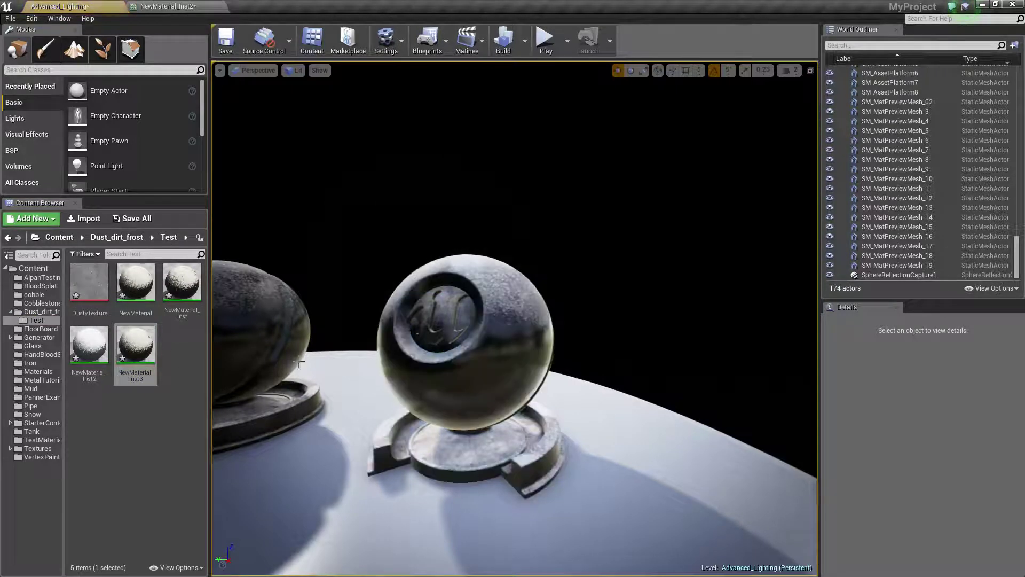
# Apply NewMaterial3_Inst from the Dust_dirt_frost folder to that preview mesh, and review the parameters of the NewMaterial3 instances
pyautogui.click(40, 311)
pyautogui.click(89, 350)
pyautogui.doubleClick(135, 344)
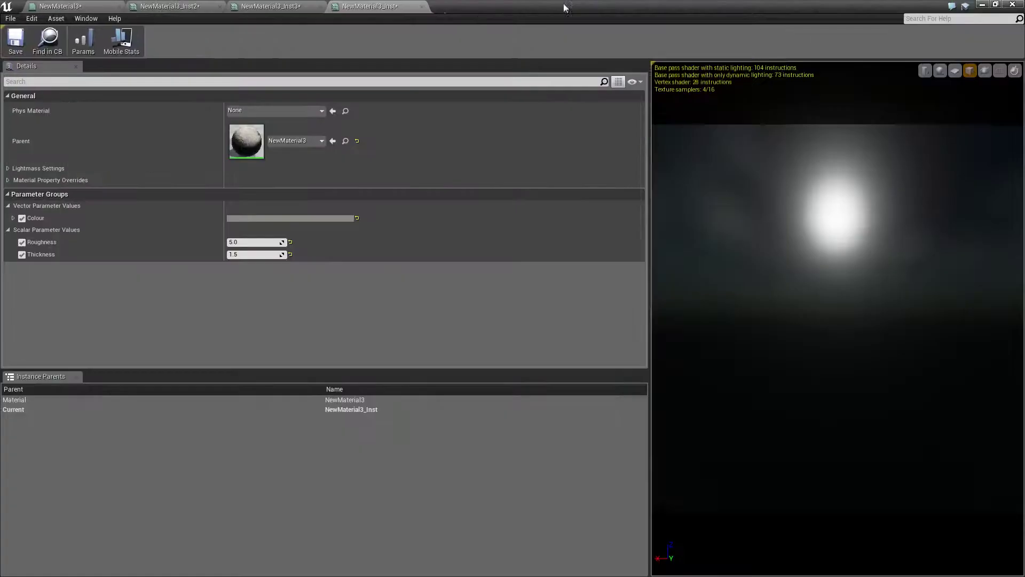
pyautogui.click(251, 5)
pyautogui.click(363, 5)
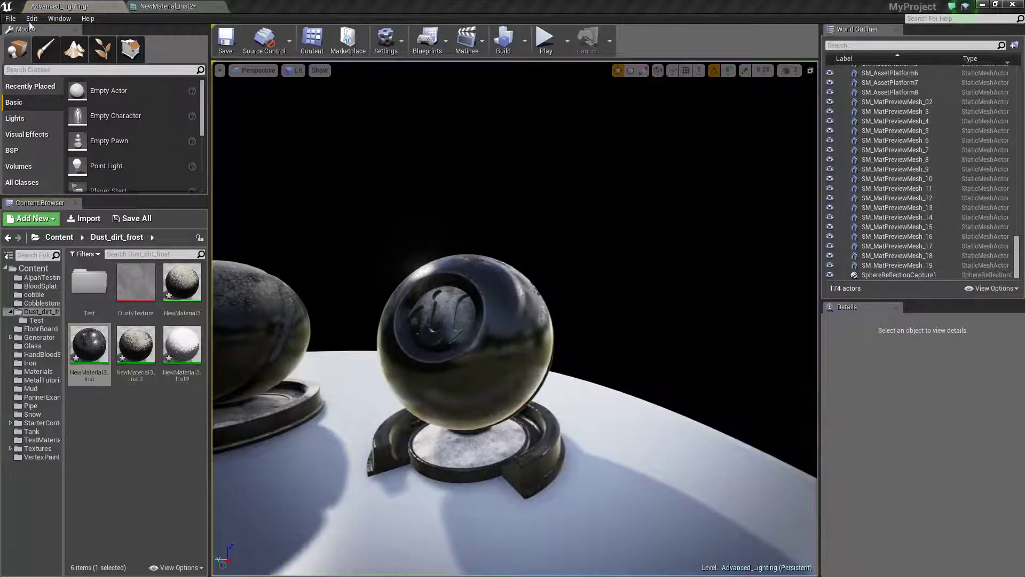
# Open NewMaterial_Inst3 from the Test folder, and override its Roughness with 5.0 and its Thickness with 1.5
pyautogui.click(36, 320)
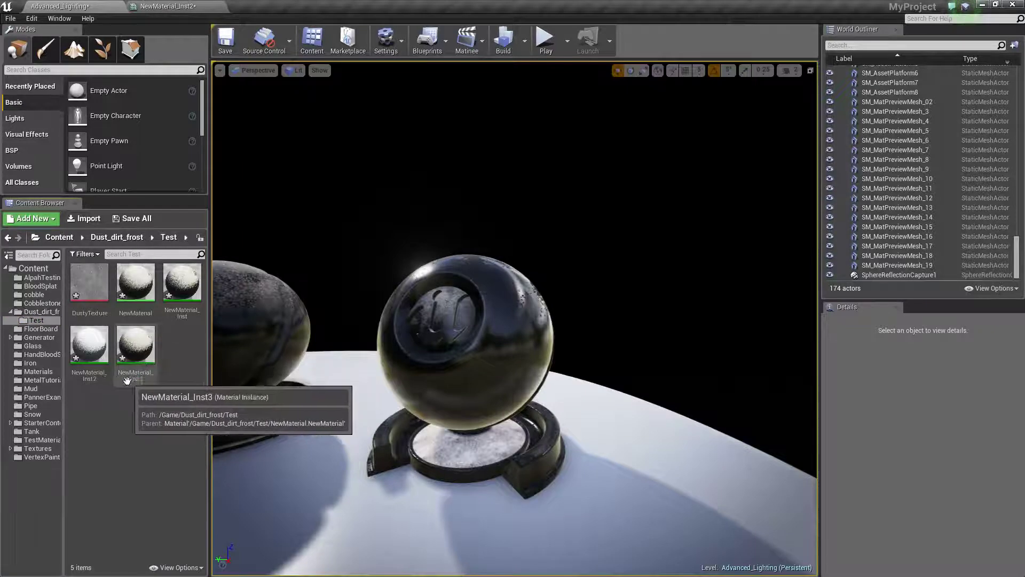
pyautogui.doubleClick(136, 342)
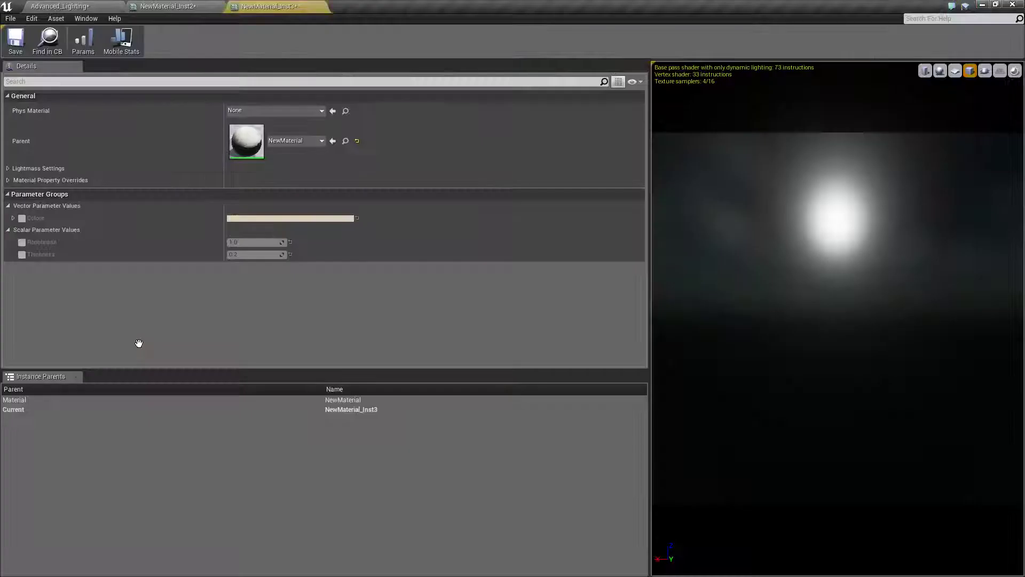
pyautogui.click(22, 242)
pyautogui.click(22, 254)
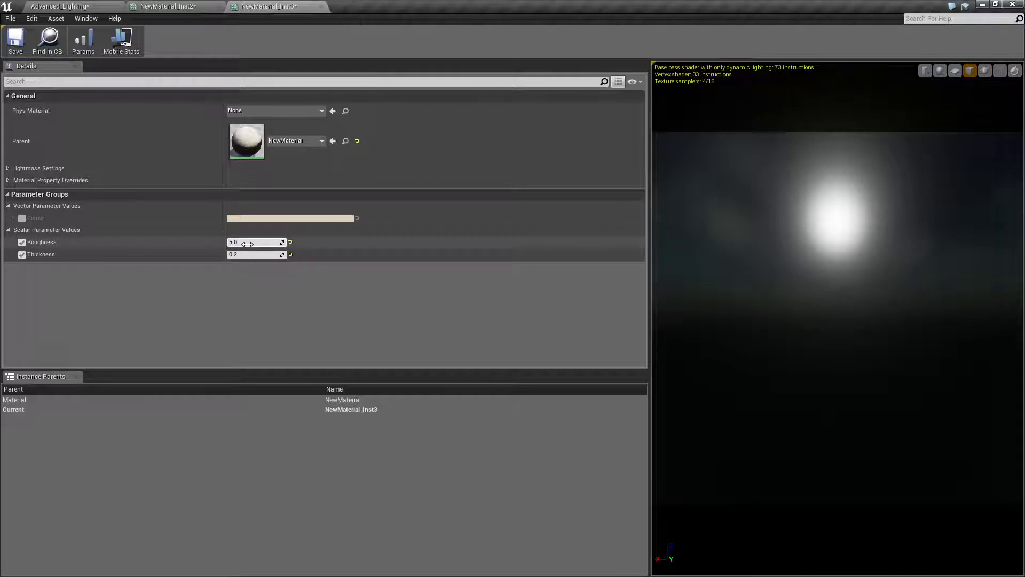
pyautogui.click(247, 243)
pyautogui.write('5')
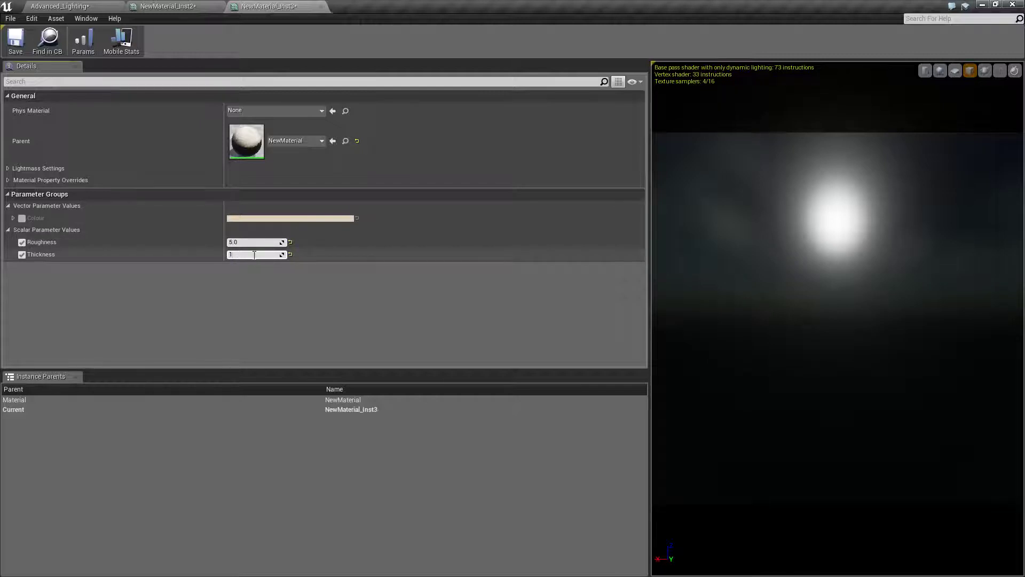
# Enable the Colour parameter of NewMaterial_Inst3 and change it to a light grey
pyautogui.click(286, 220)
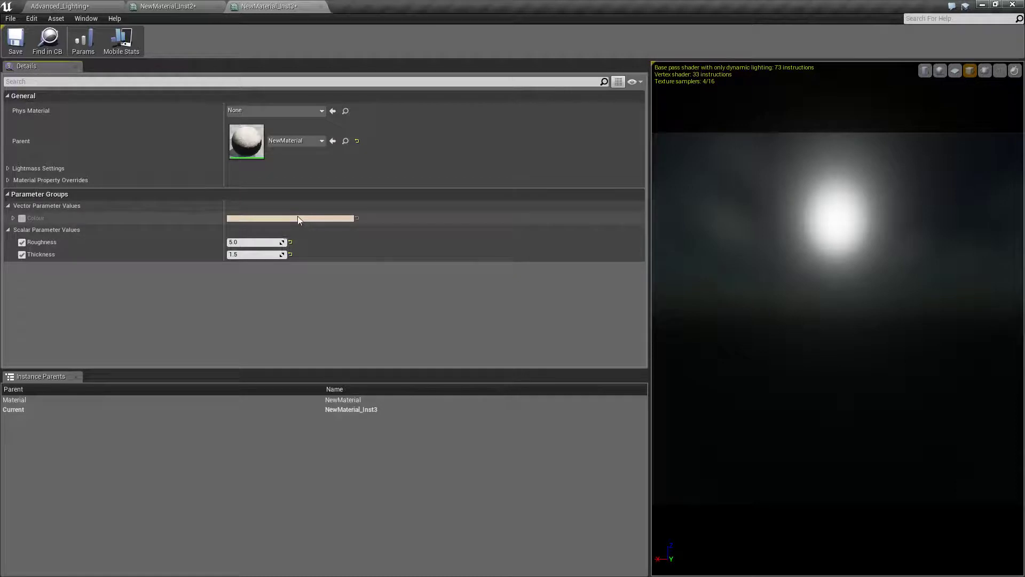
pyautogui.click(22, 219)
pyautogui.click(270, 219)
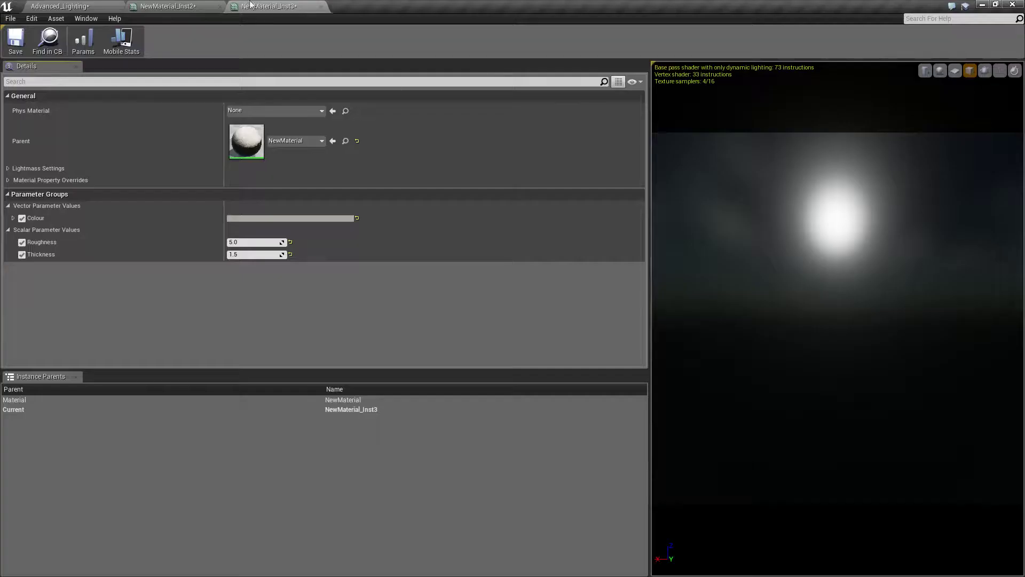
# Apply NewMaterial_Inst3 to the black preview mesh's ball in the level, and compare its surface with the neighbouring preview meshes
pyautogui.click(92, 5)
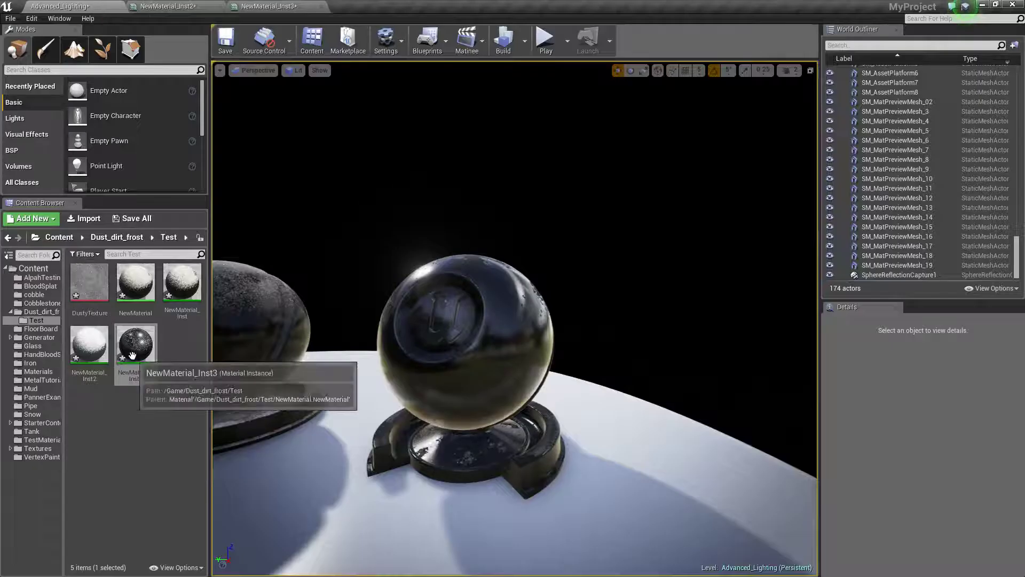
pyautogui.moveTo(136, 345); pyautogui.dragTo(437, 318)
pyautogui.moveTo(514, 309); pyautogui.dragTo(277, 293, button='right')
pyautogui.press('w')
pyautogui.press('d')
pyautogui.press('d')
pyautogui.press('d')
pyautogui.press('s')
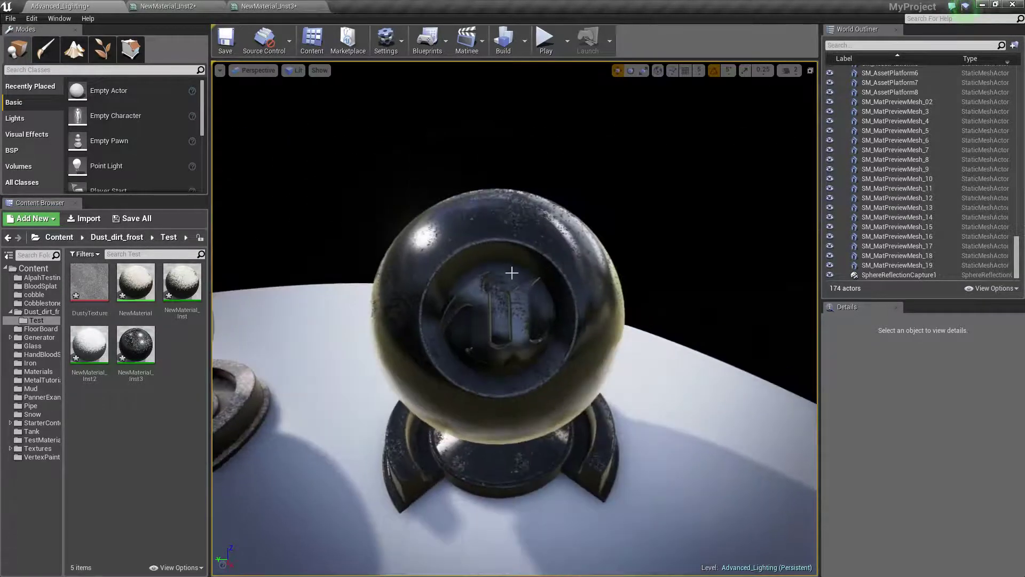
pyautogui.moveTo(511, 273); pyautogui.dragTo(344, 157, button='right')
pyautogui.press('s')
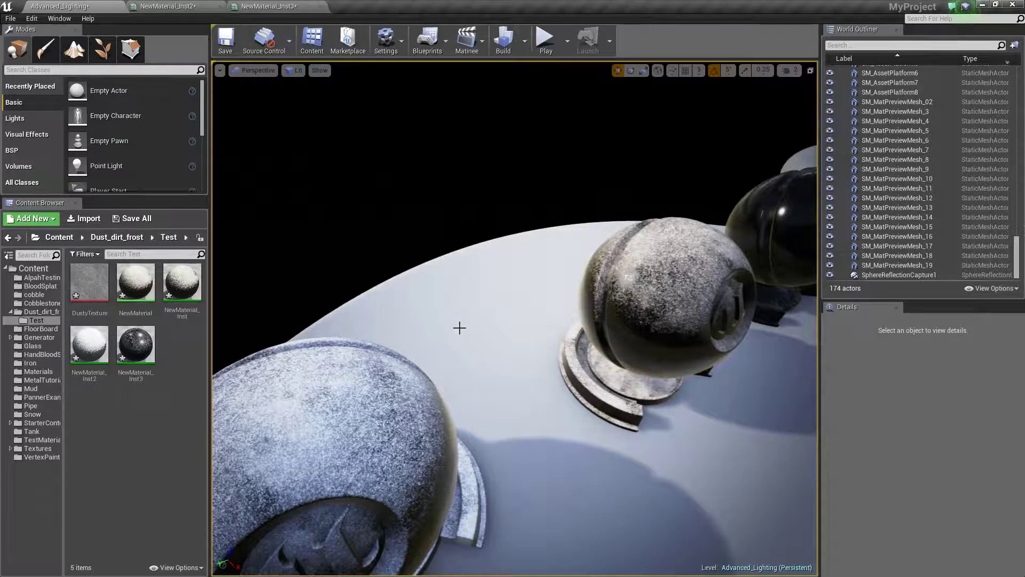
pyautogui.moveTo(459, 327); pyautogui.dragTo(459, 327, button='right')
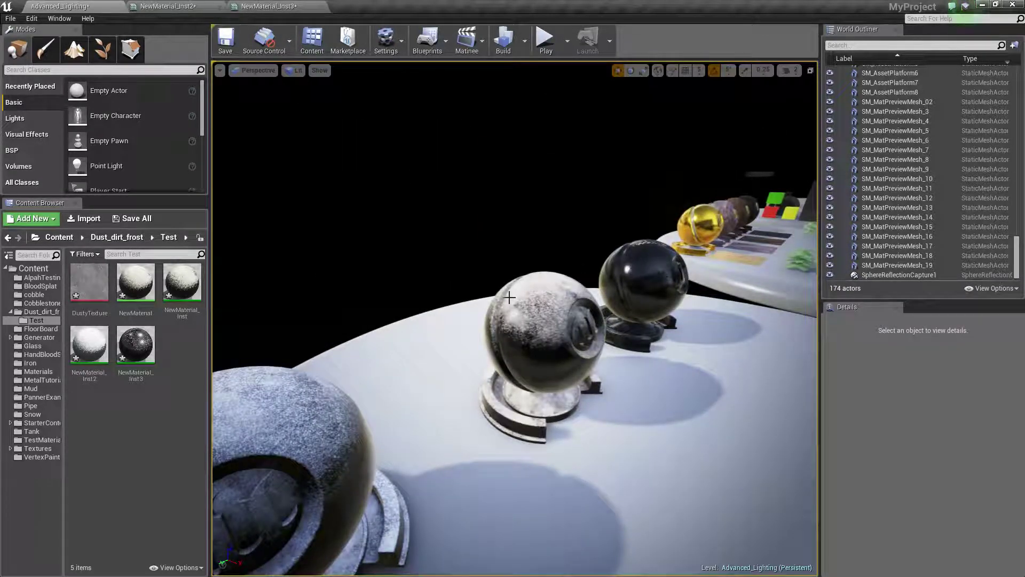